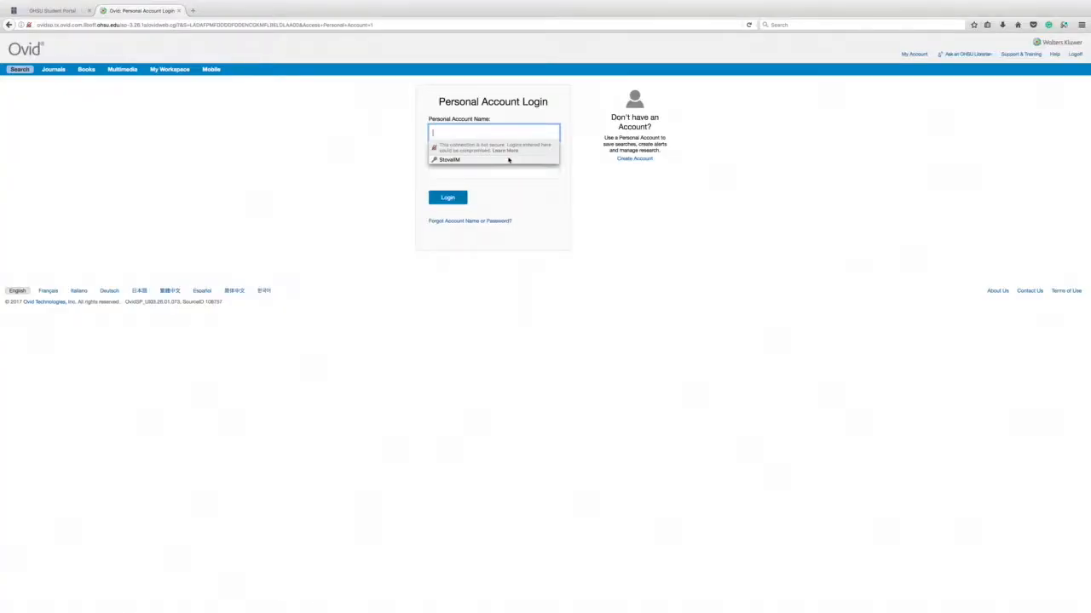
Step: Log in to the personal account with the saved account name and password
left_click(509, 160)
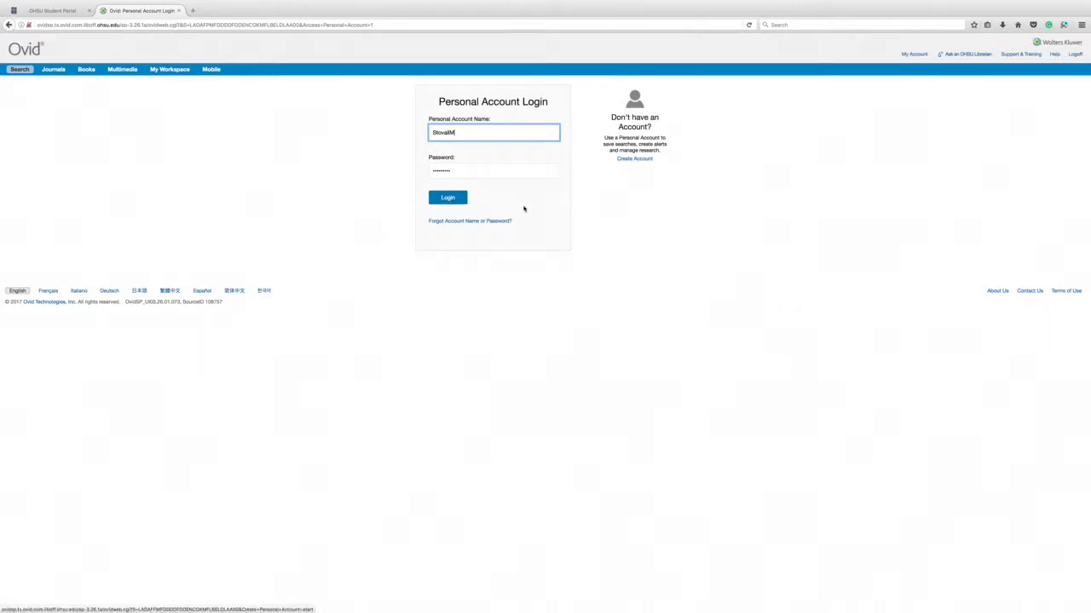
left_click(449, 201)
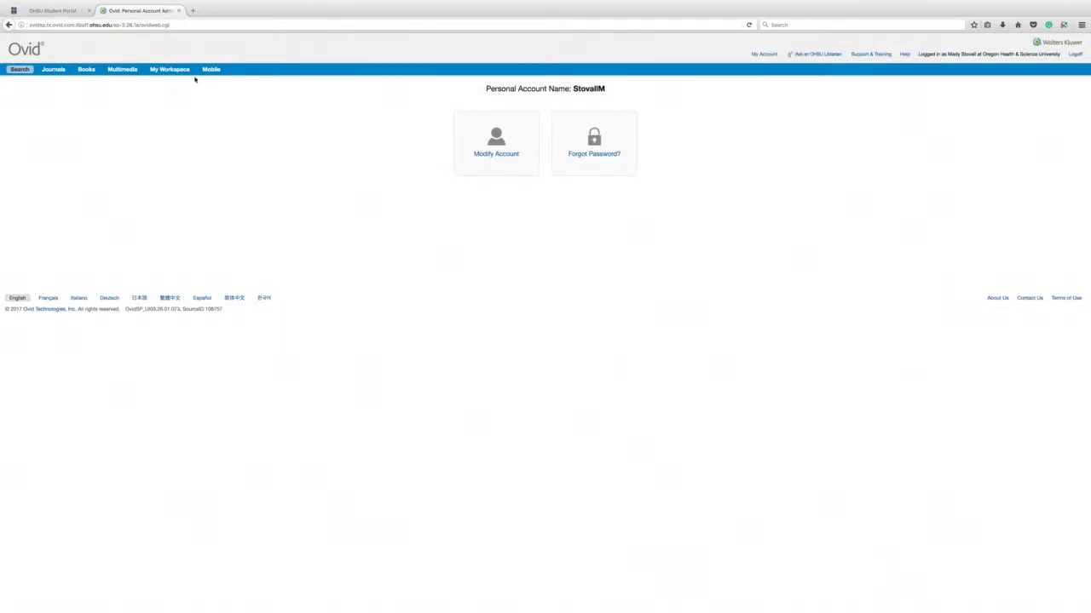
Step: Open the search page and select Ovid MEDLINE(R) 1946 to September Week 2 2017 as the resource to search
left_click(15, 72)
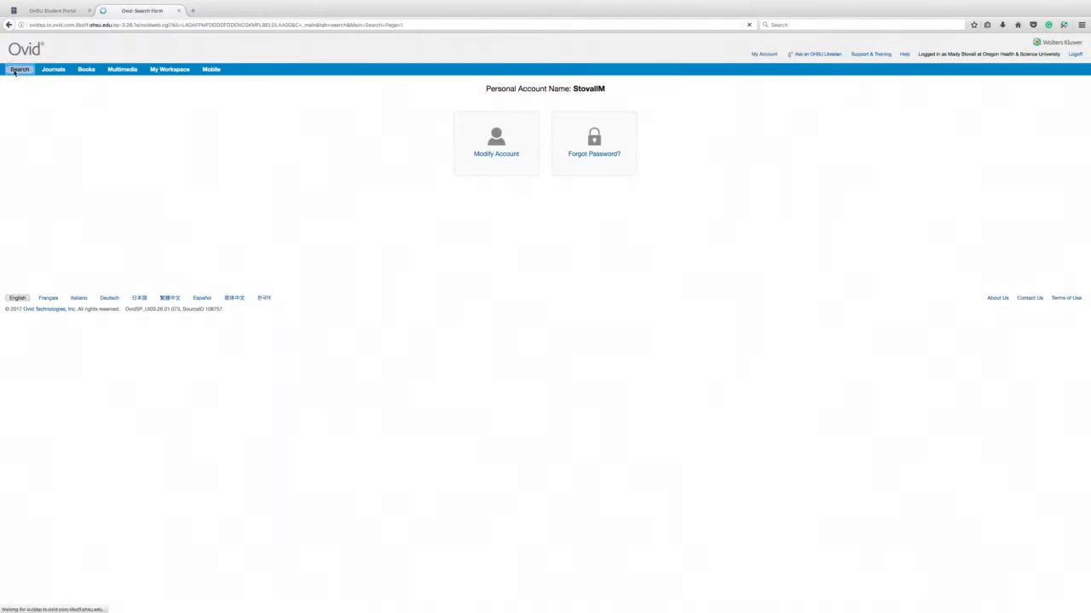
left_click(419, 134)
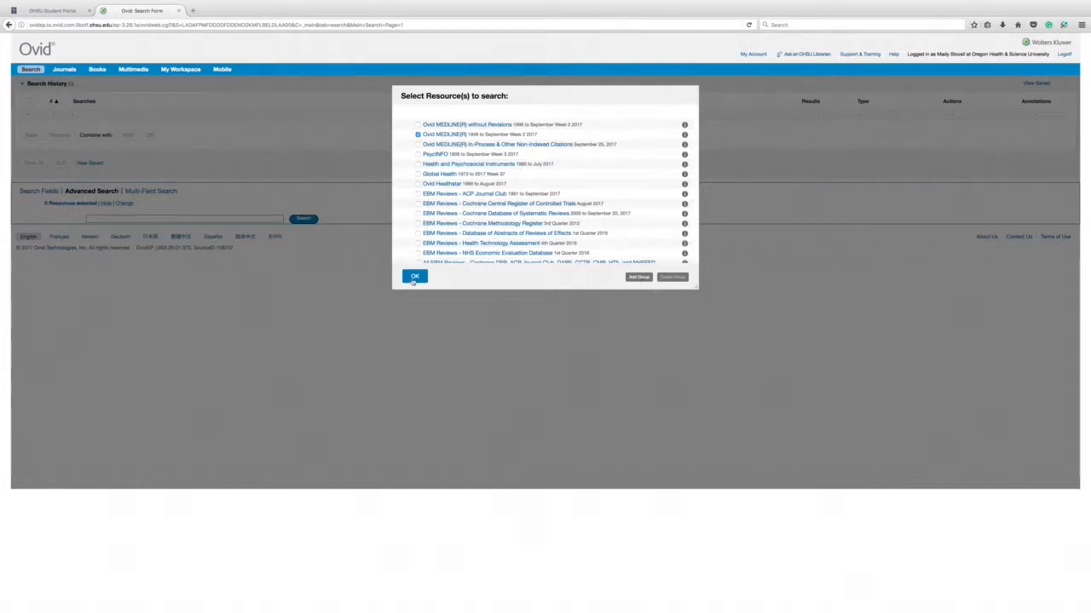
left_click(415, 278)
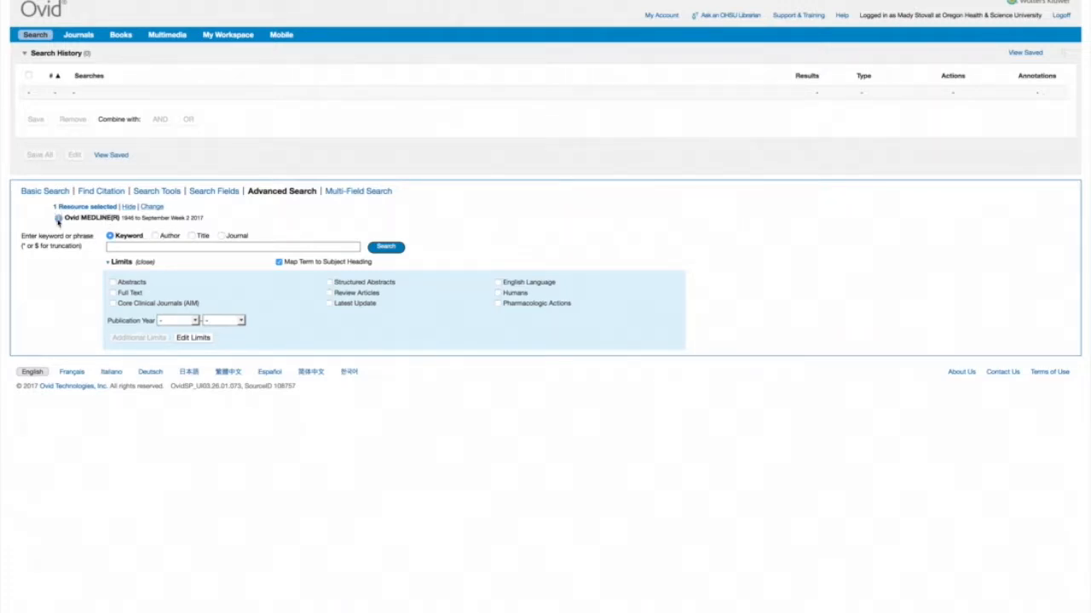
Step: Search for the keyword "new graduate registered nurs*" with the term mapped to subject headings
left_click(147, 247)
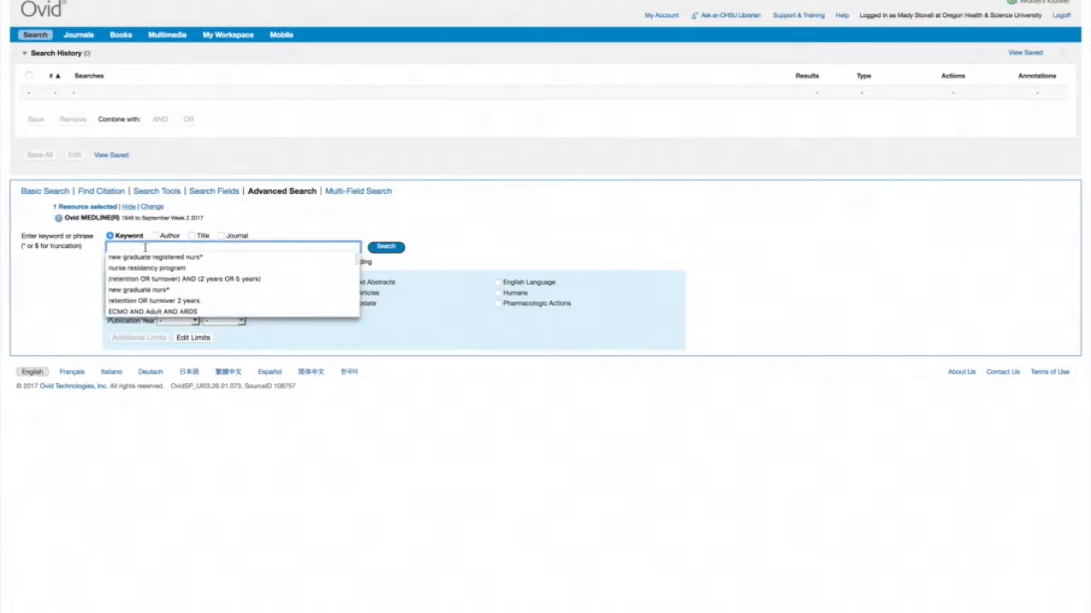
left_click(145, 257)
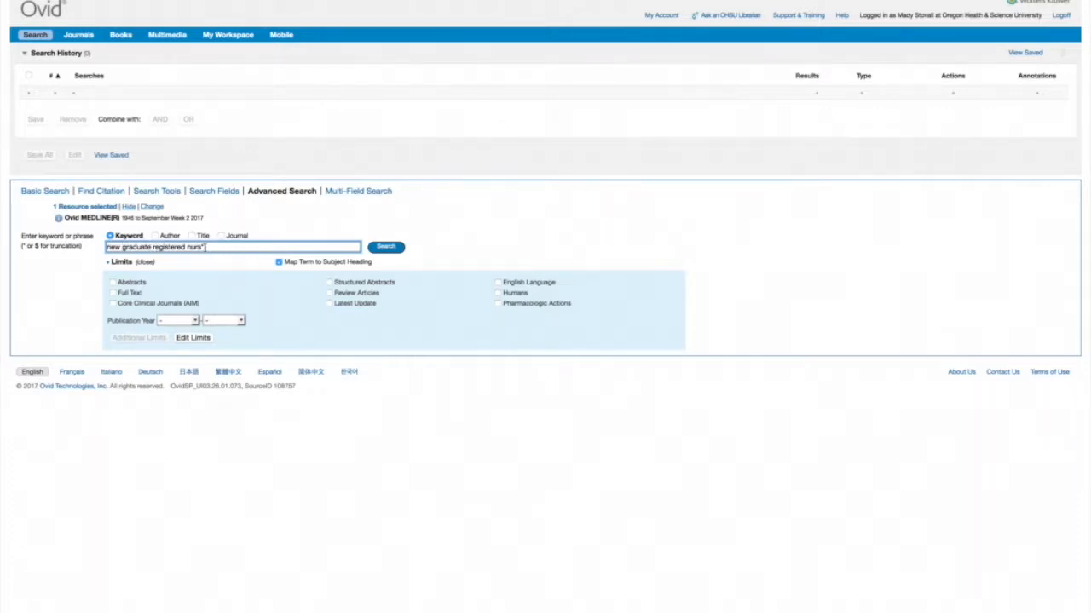
left_click(205, 247)
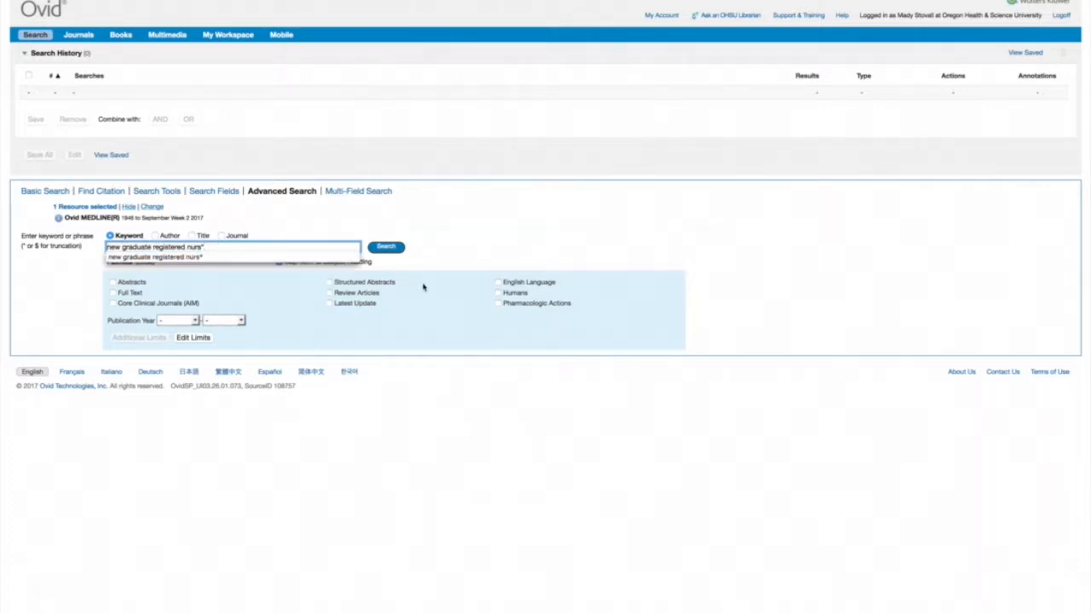
left_click(505, 236)
left_click(383, 249)
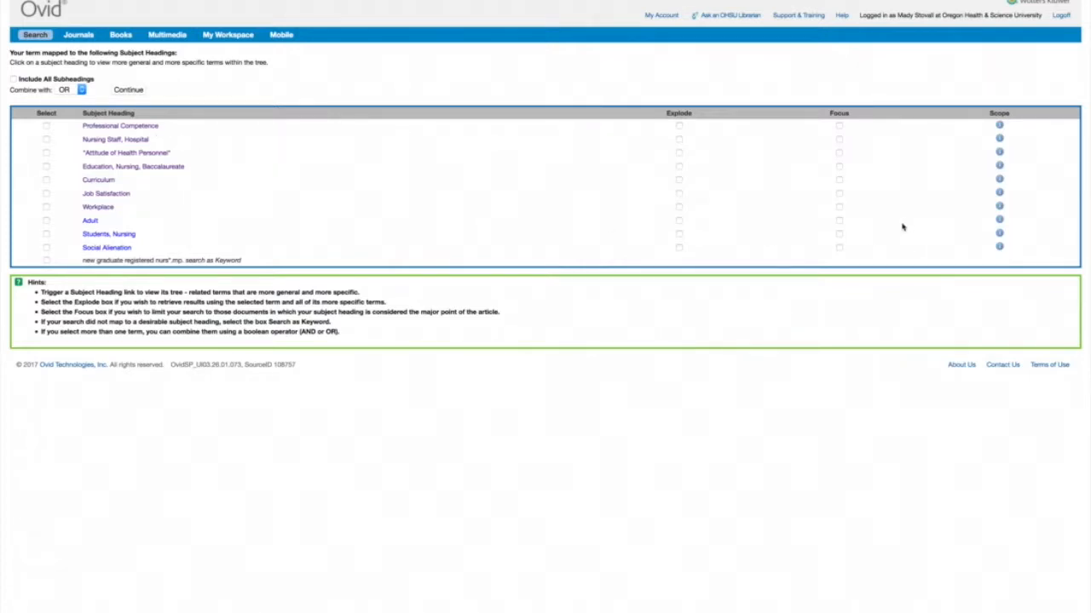
Step: Examine the subject heading tree for Professional Competence and return to the search form
left_click(105, 127)
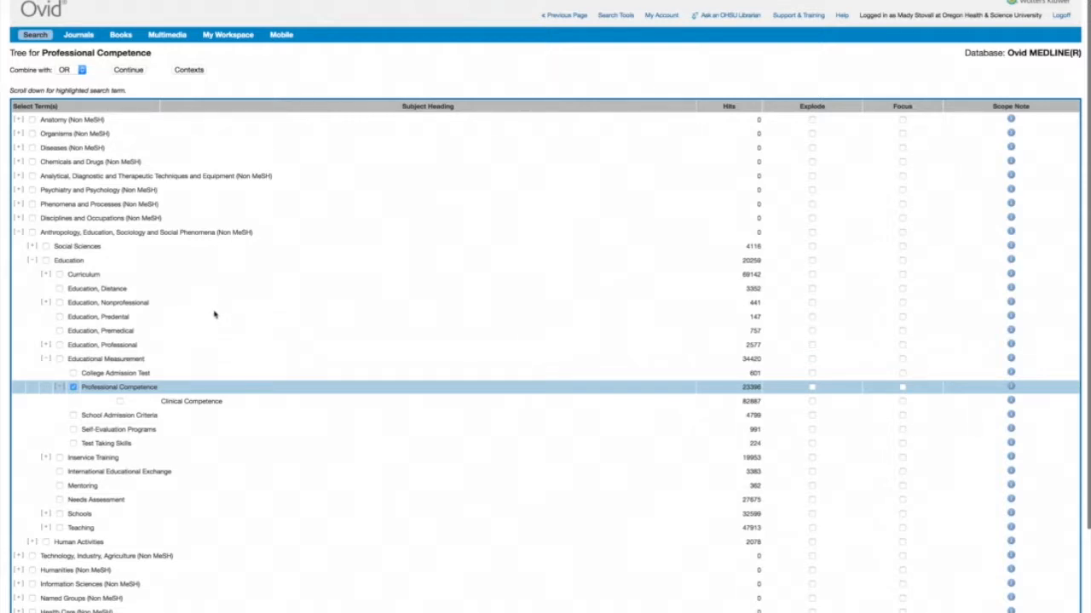
scroll(214, 312, "down", 1)
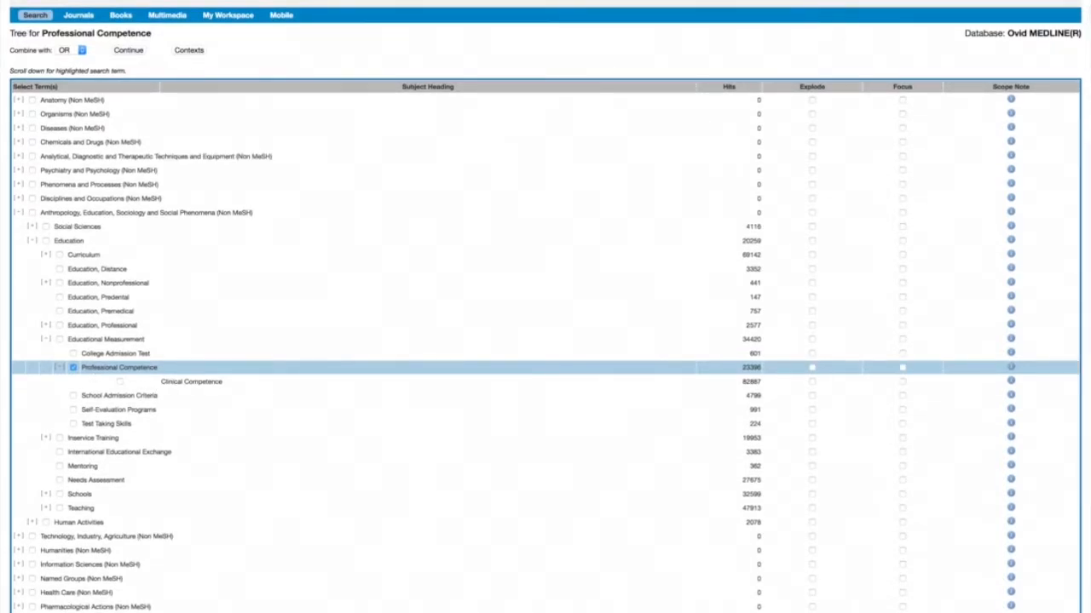
left_click(33, 16)
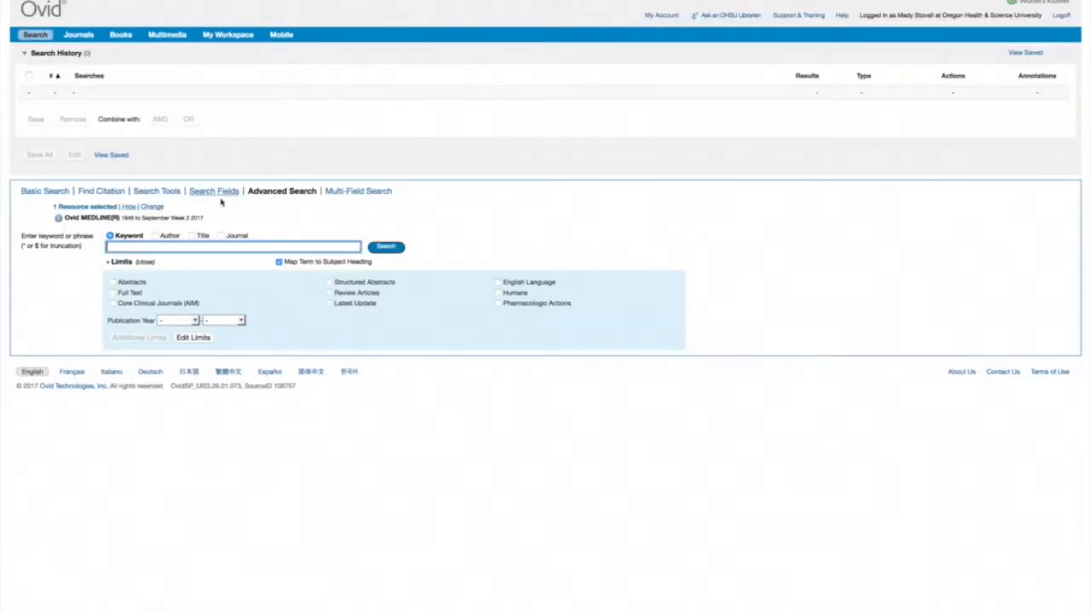
Step: Rerun the keyword search for "new graduate registered nurs*" to list its mapped subject headings again
left_click(220, 247)
left_click(216, 258)
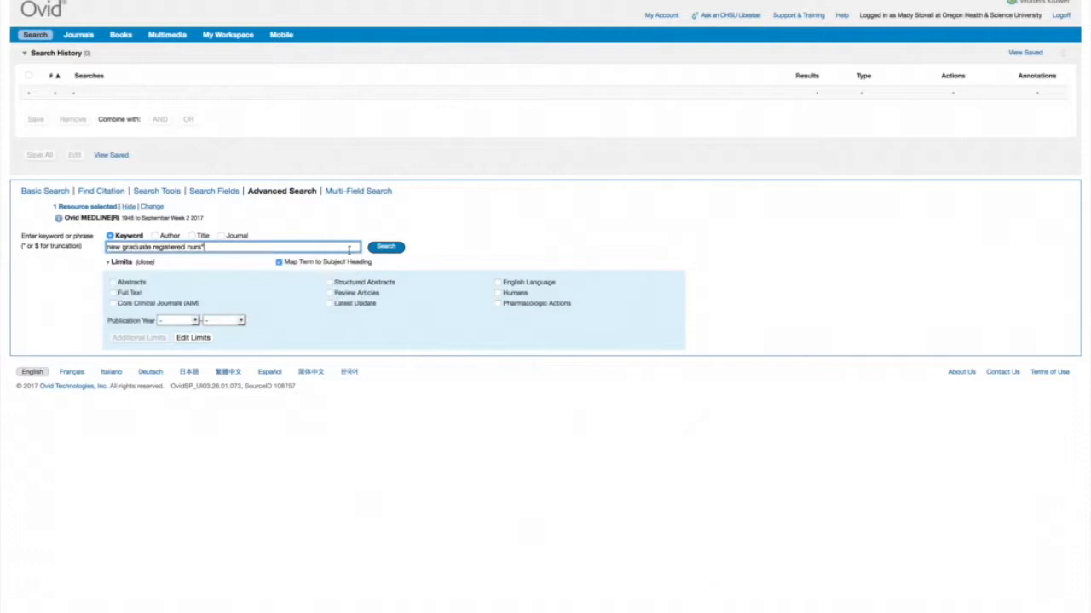
left_click(386, 247)
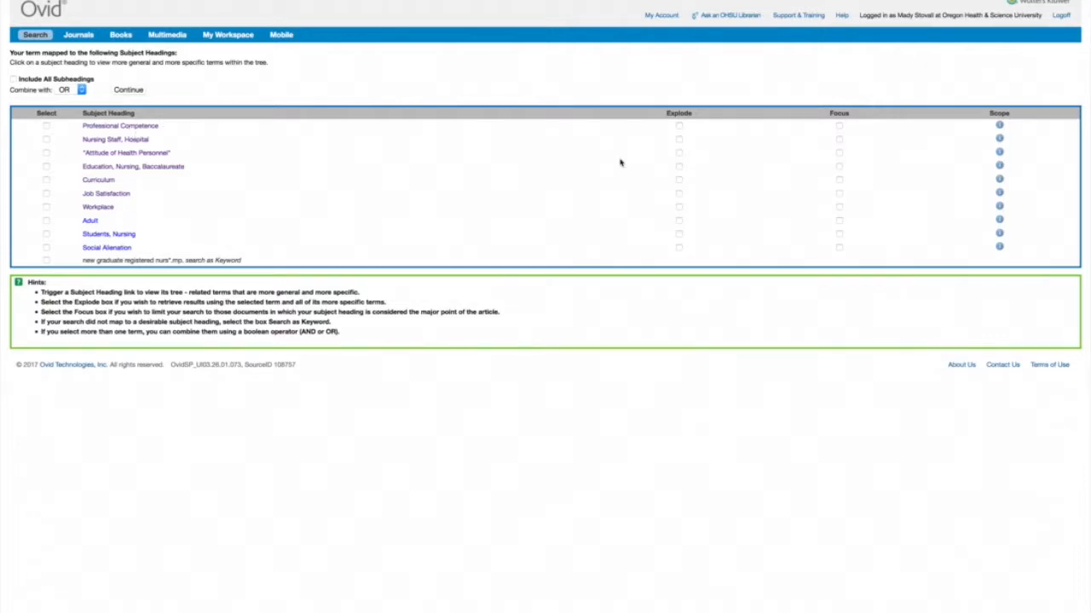
Step: Examine the tree and scope note for the Professional Competence heading, then return to the mapped headings
left_click(101, 127)
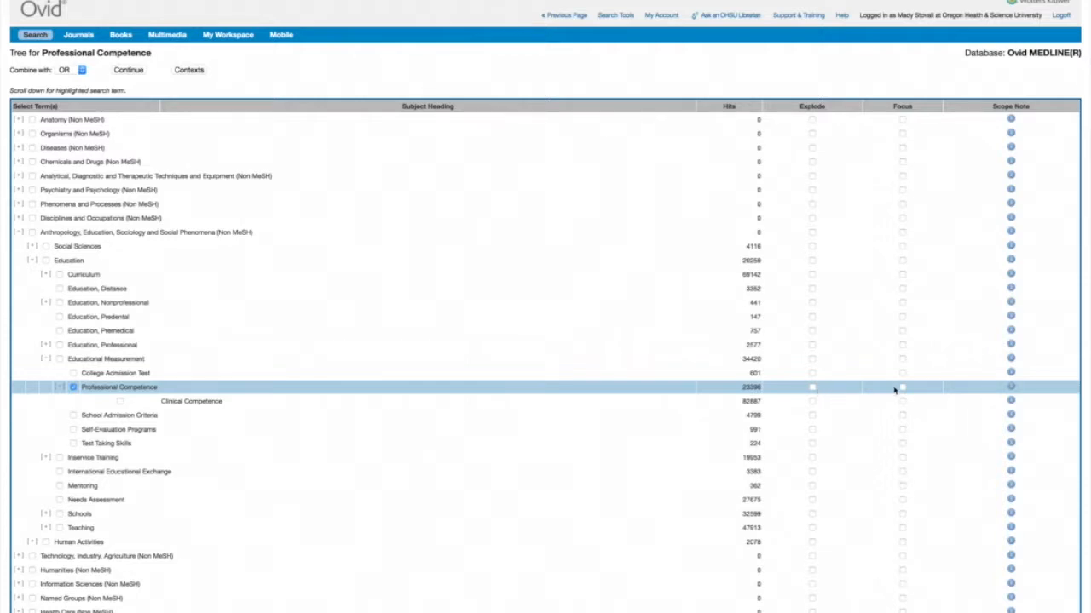
left_click(1011, 387)
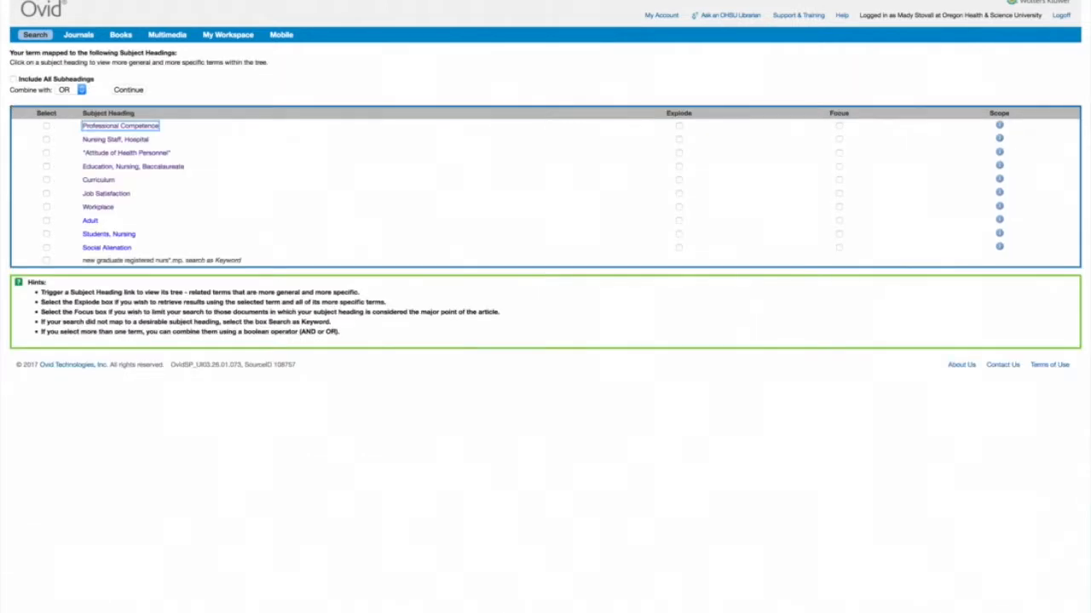
left_click(998, 127)
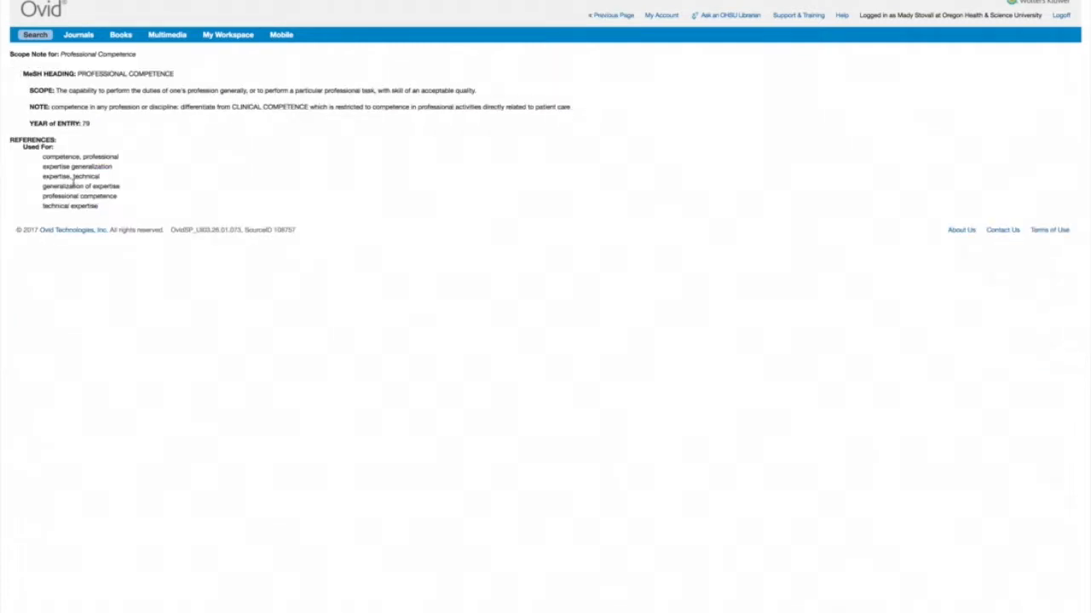
key("super+Left")
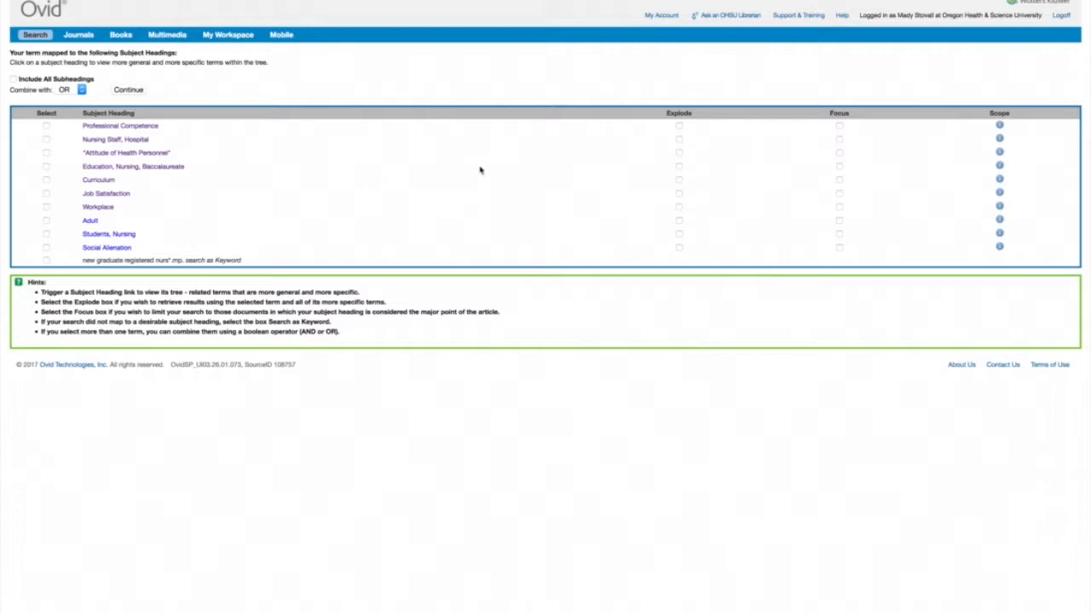
Step: Run a search on the exploded Professional Competence heading without choosing any subheadings
left_click(678, 126)
left_click(130, 90)
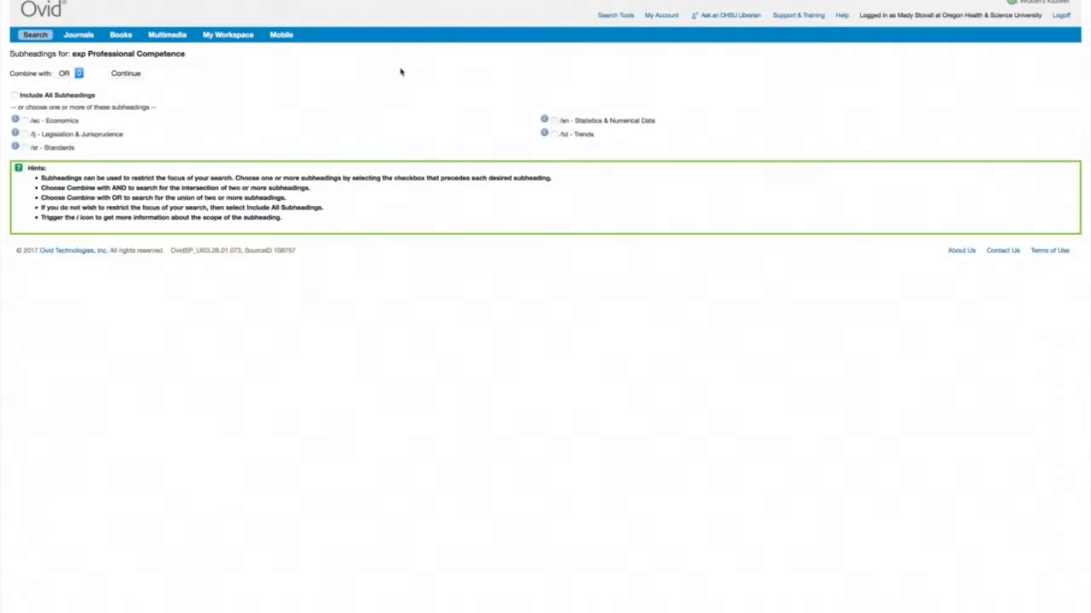
left_click(125, 74)
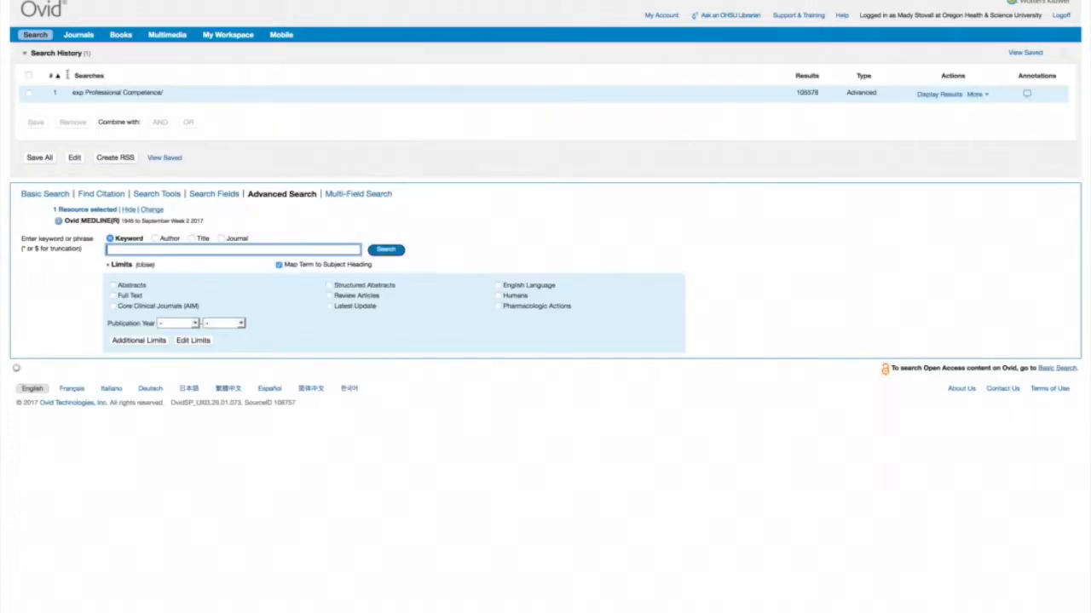
Step: Map "new graduate registered nurs*" again and run a focused Professional Competence search without choosing any subheadings
left_click(156, 248)
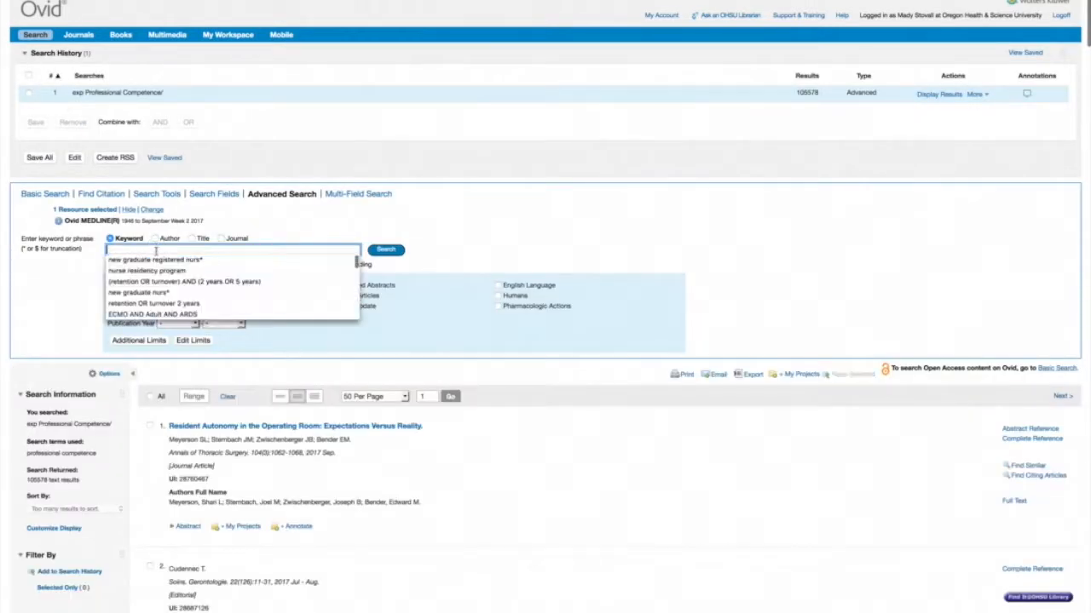
left_click(153, 256)
left_click(385, 250)
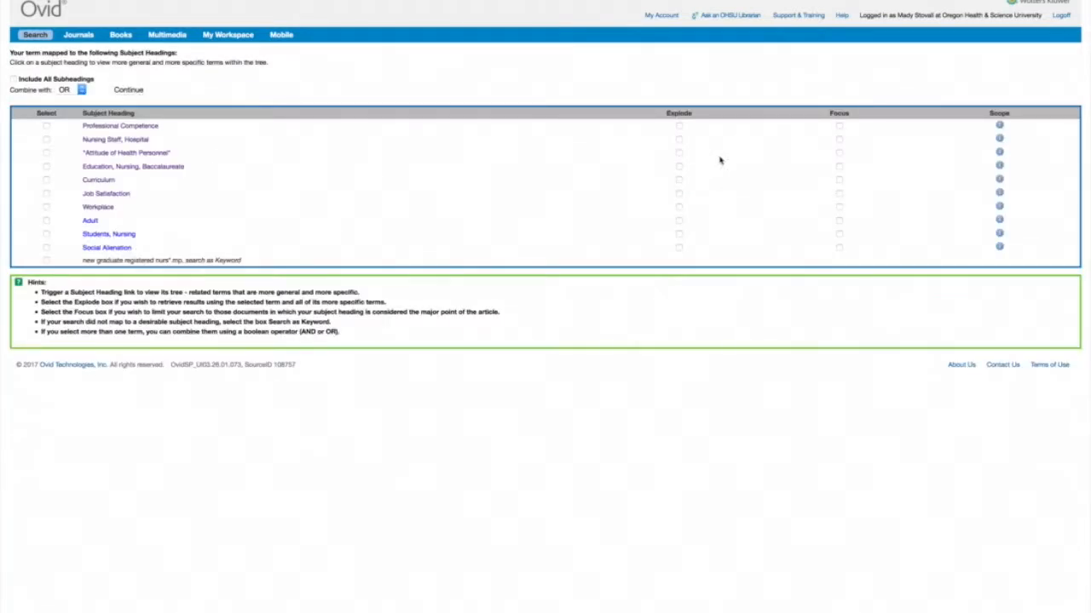
left_click(839, 126)
left_click(128, 90)
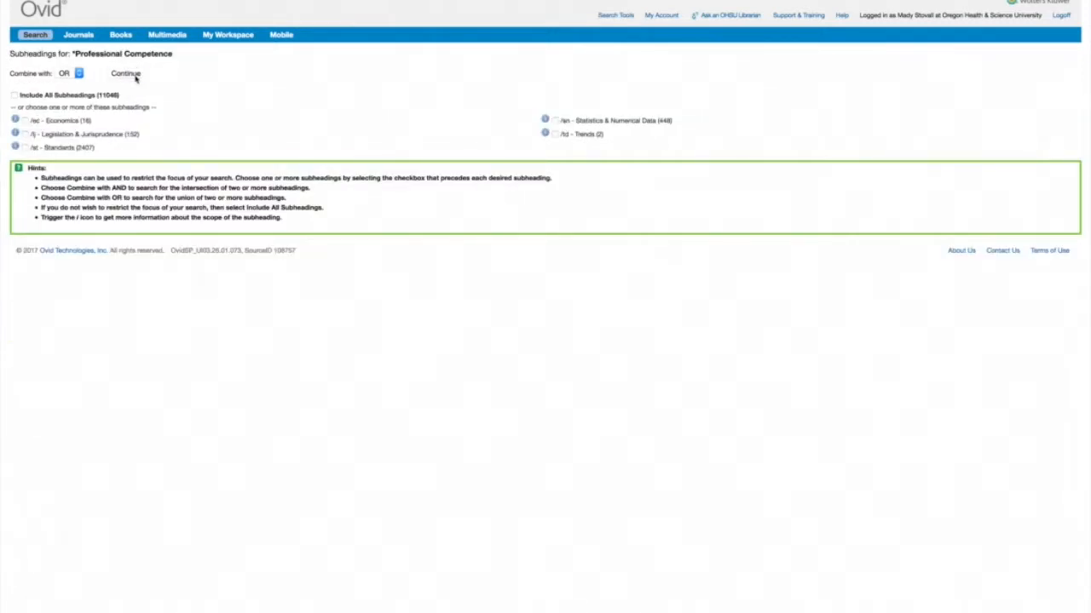
left_click(127, 73)
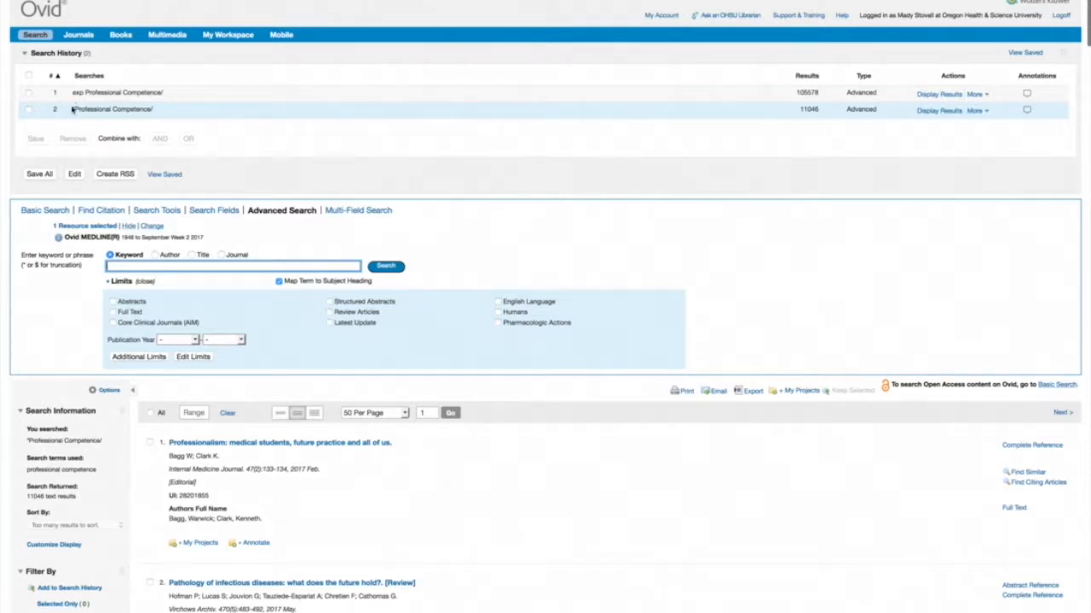
Step: Start another search for "new graduate registered nurs*" and bring up its mapped subject headings
left_click(33, 39)
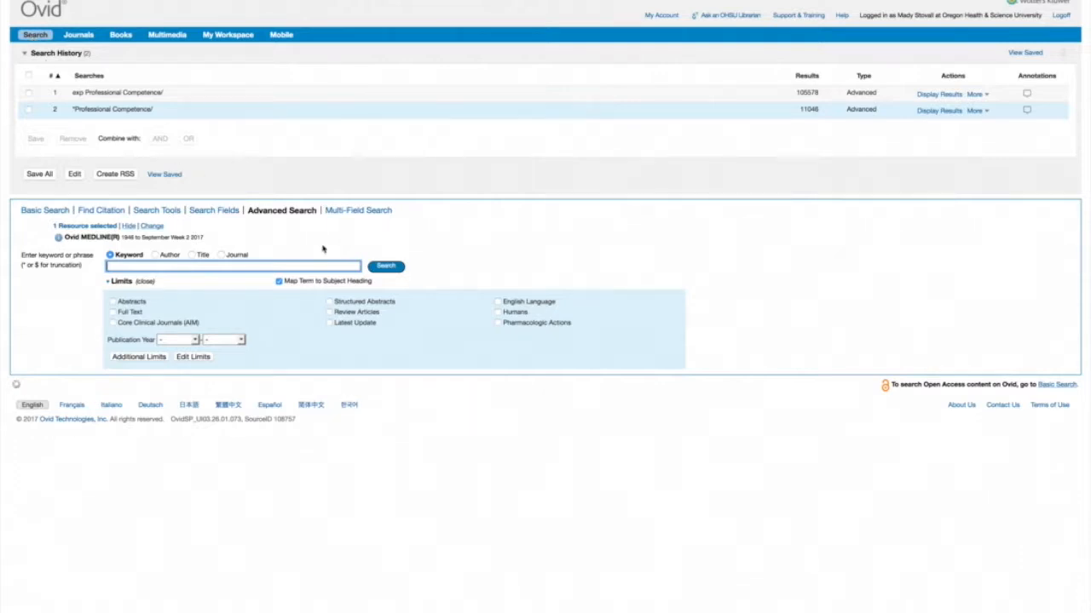
left_click(307, 266)
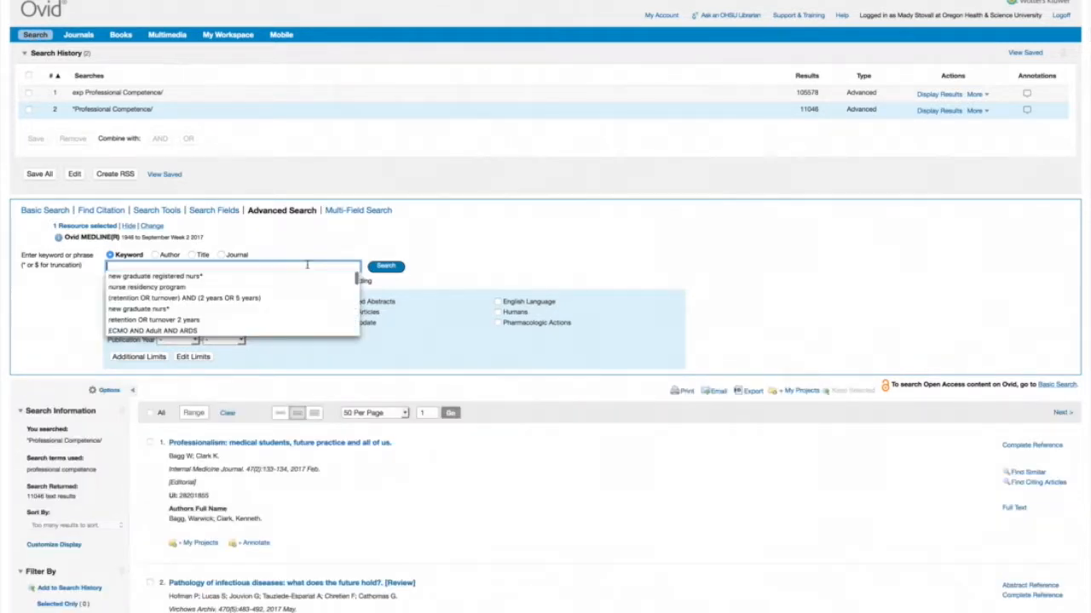
left_click(215, 276)
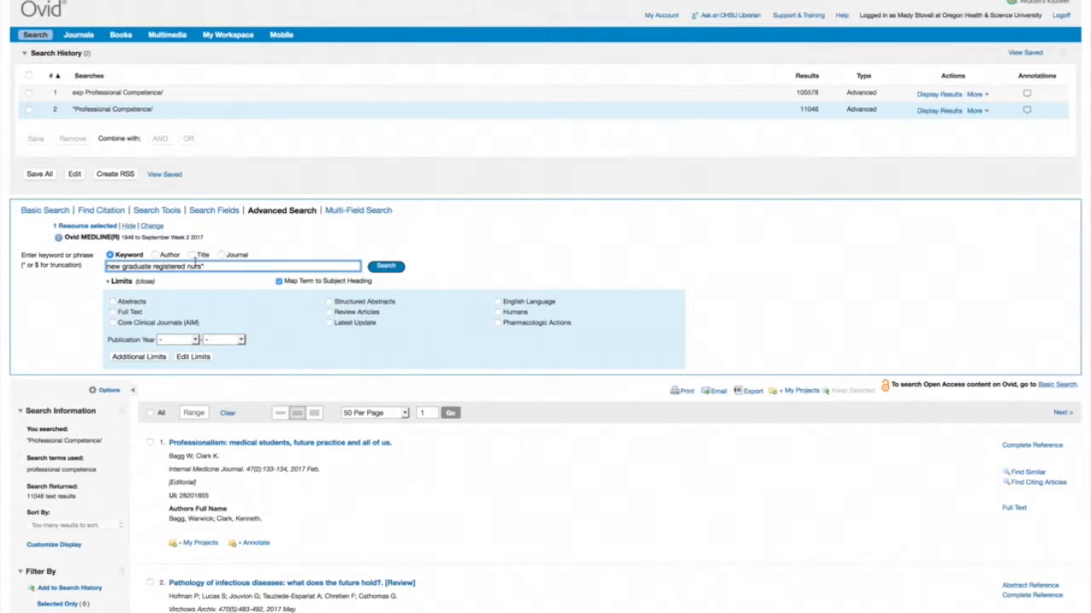
left_click(381, 269)
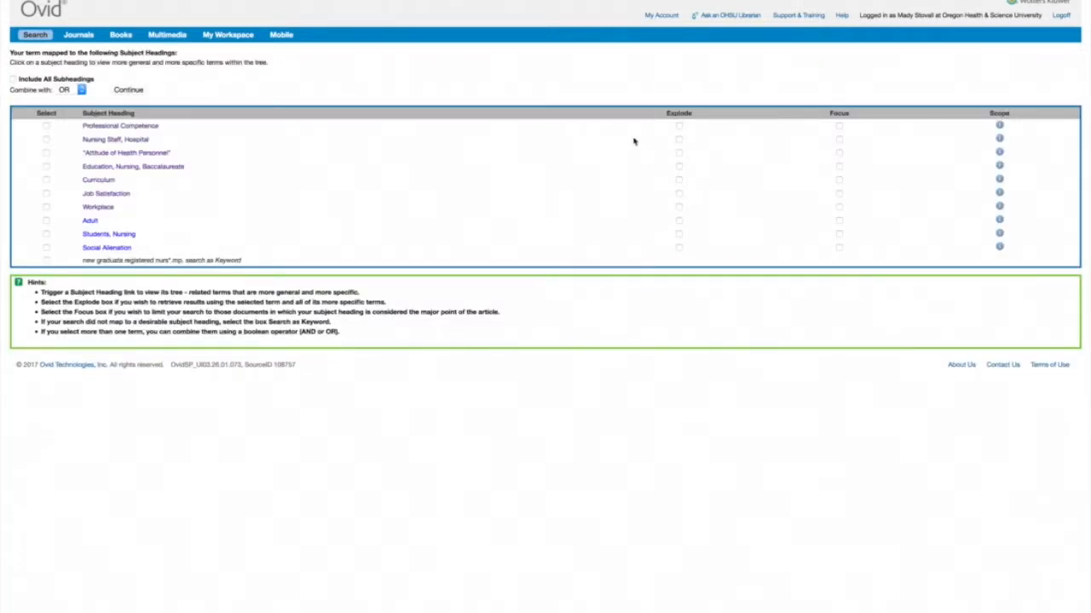
Step: Explode all ten mapped subject headings, from Professional Competence to Social Alienation, and run them combined with OR
left_click(679, 125)
left_click(679, 139)
left_click(679, 153)
left_click(679, 180)
left_click(679, 193)
left_click(679, 207)
left_click(679, 220)
left_click(679, 234)
left_click(679, 247)
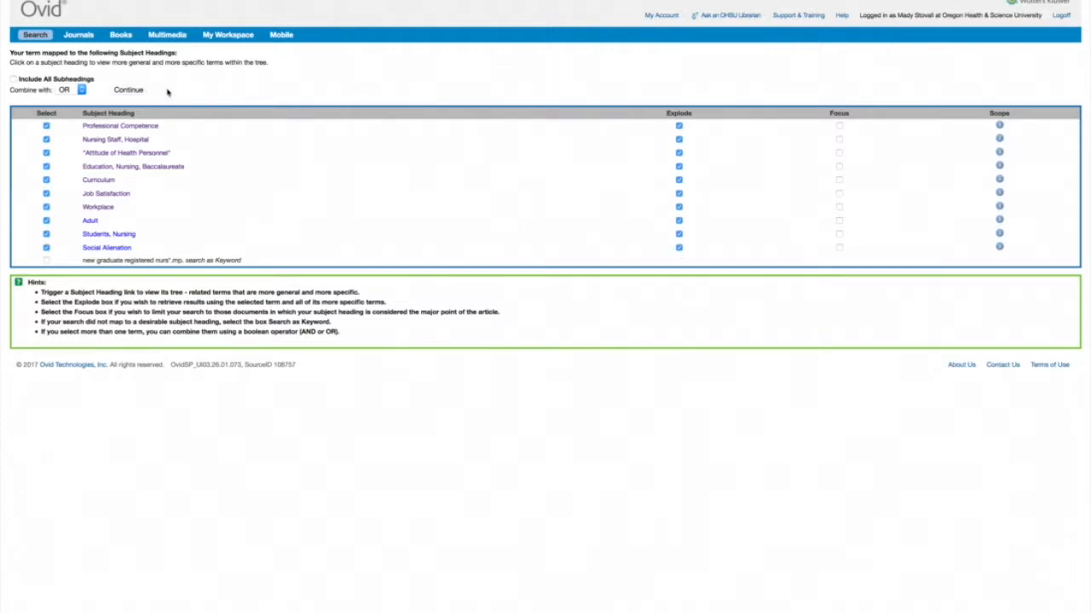
left_click(135, 91)
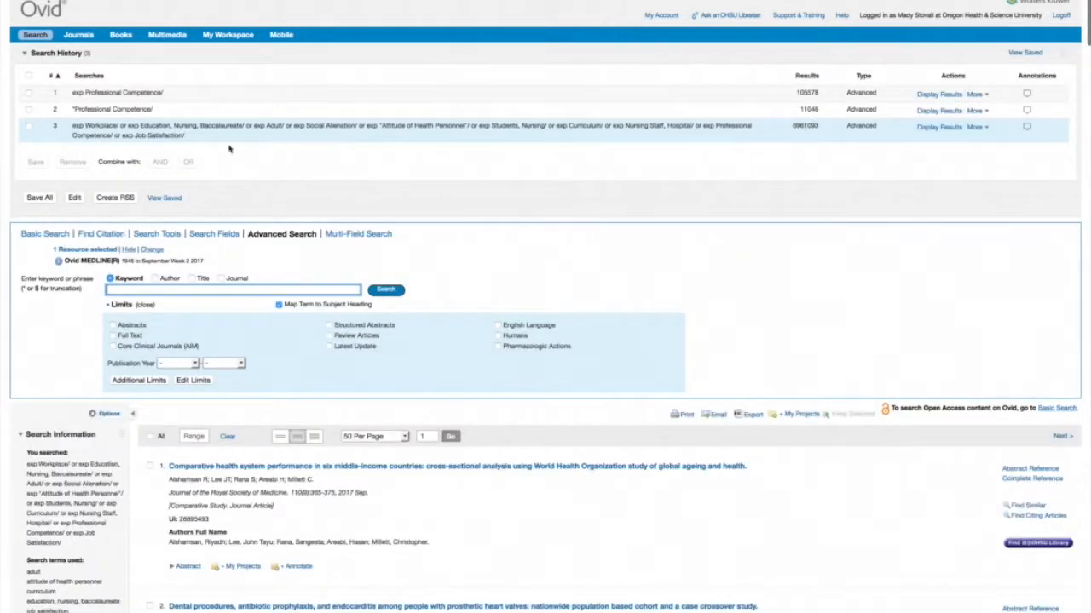
Step: Enter "new graduate registered nurs*" again and run it as a keyword search instead of a subject heading search
left_click(221, 291)
left_click(211, 302)
left_click(388, 290)
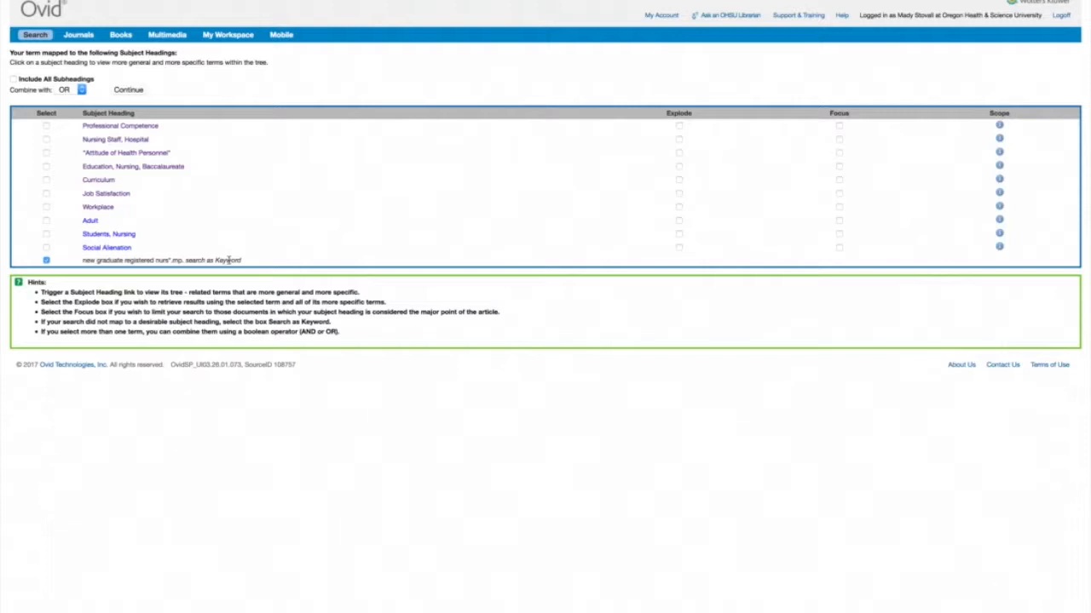
left_click_drag(248, 261, 214, 260)
left_click(127, 90)
Step: Compare the result counts in the search history and look through the articles found by the keyword search
left_click_drag(816, 140, 820, 151)
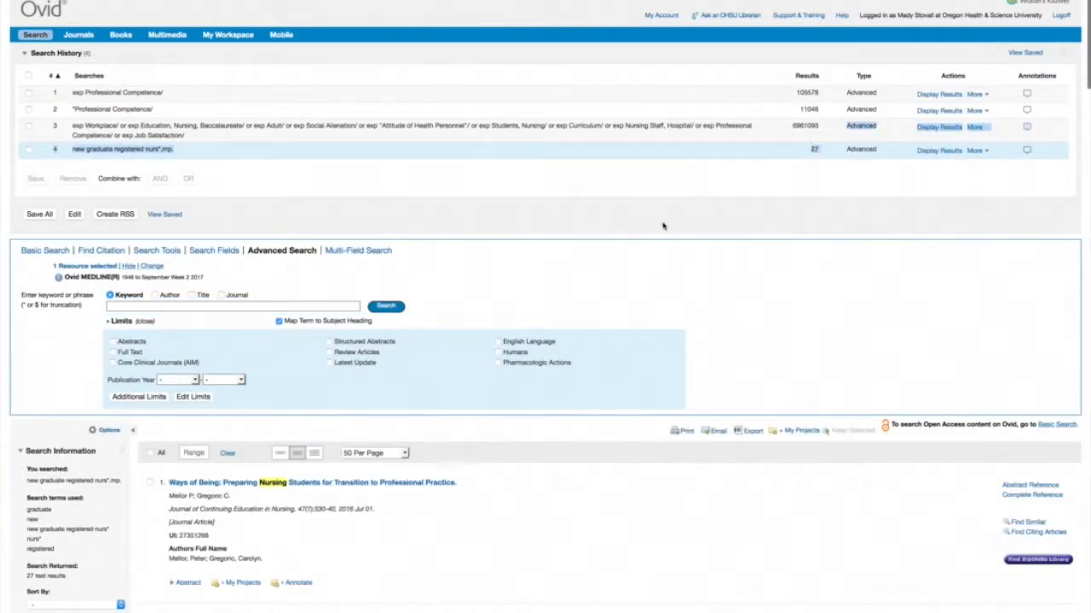
left_click(710, 306)
scroll(710, 306, "down", 5)
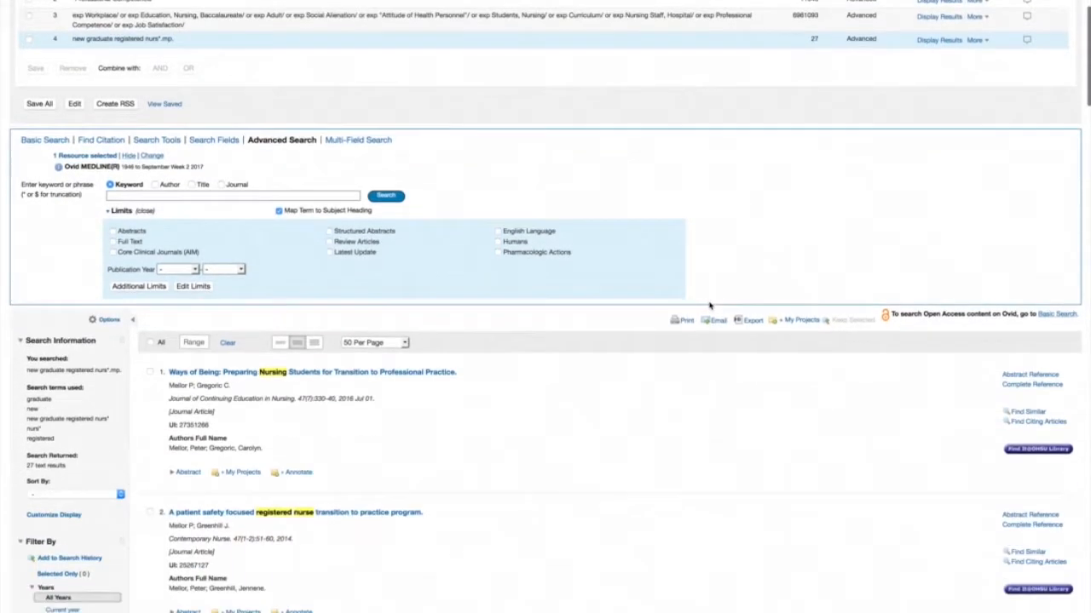
scroll(710, 306, "down", 14)
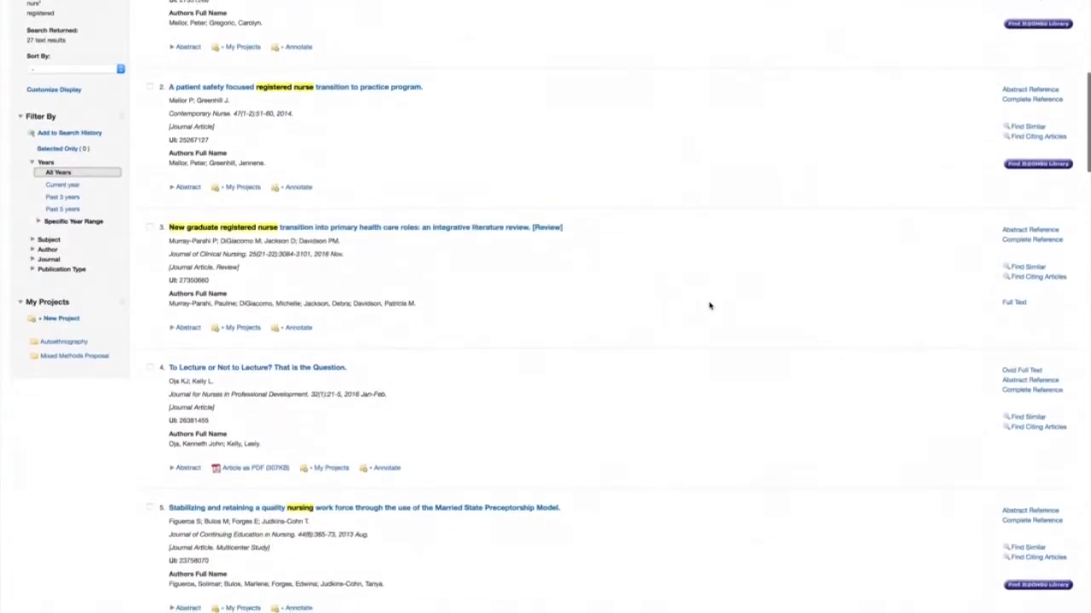
scroll(709, 306, "up", 20)
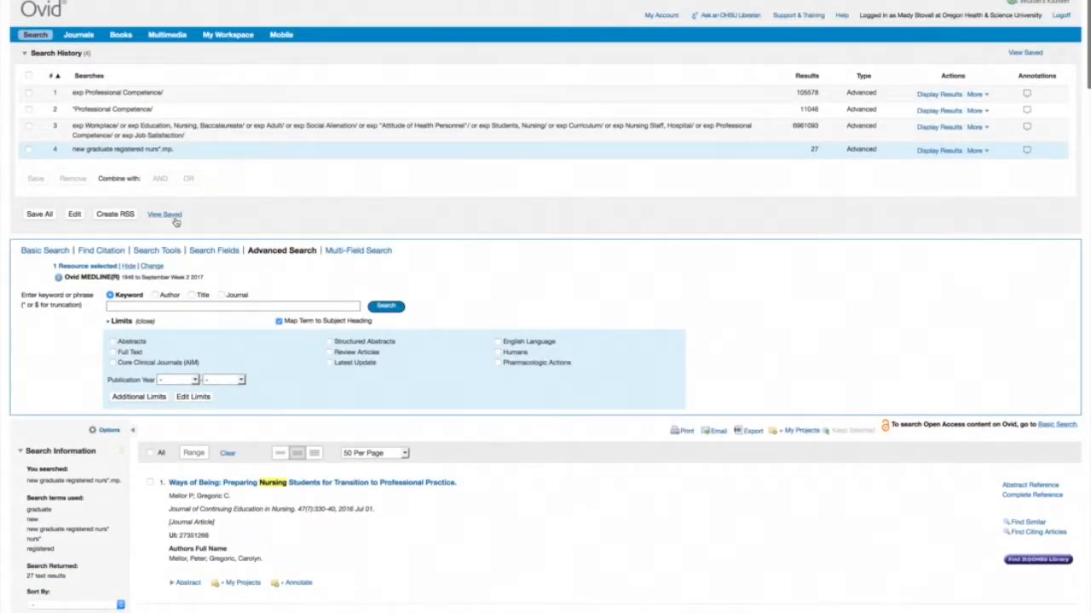
Step: Search for "nurse residency program" and bring up its mapped subject headings
left_click(215, 305)
left_click(214, 305)
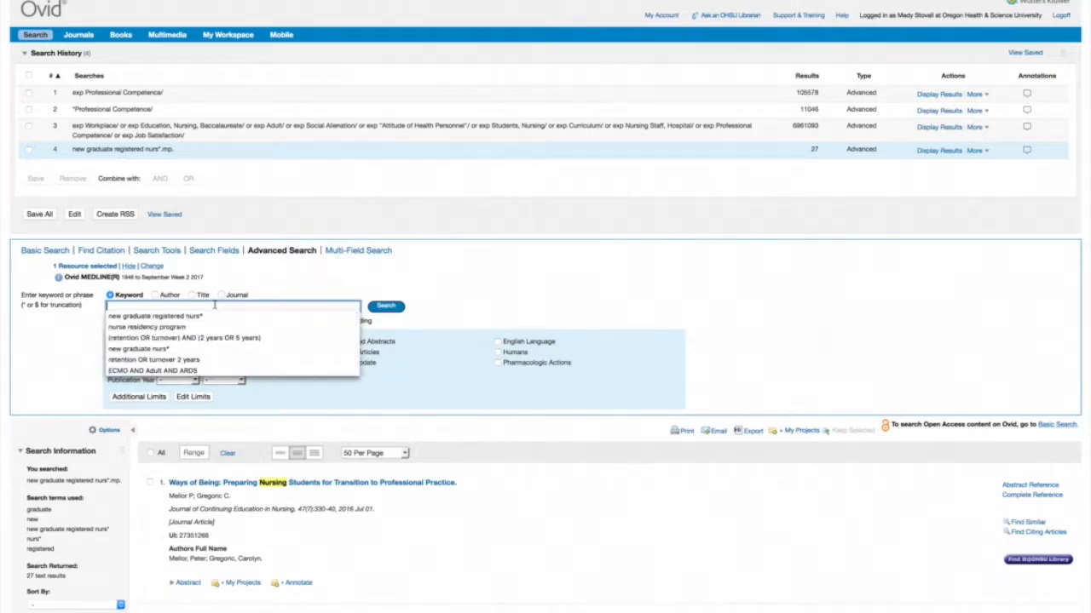
left_click(171, 327)
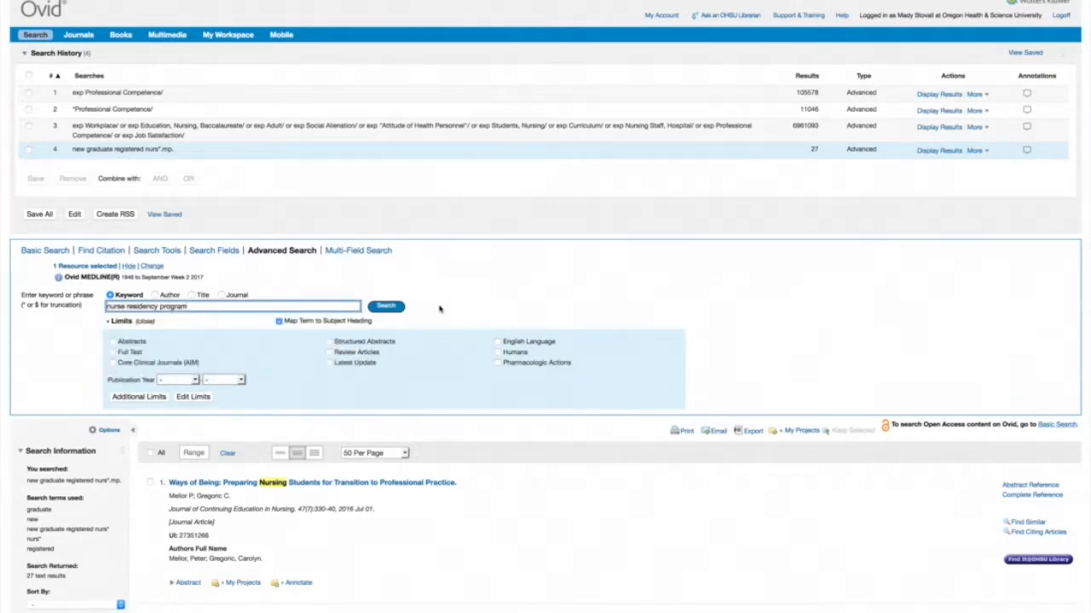
left_click(385, 307)
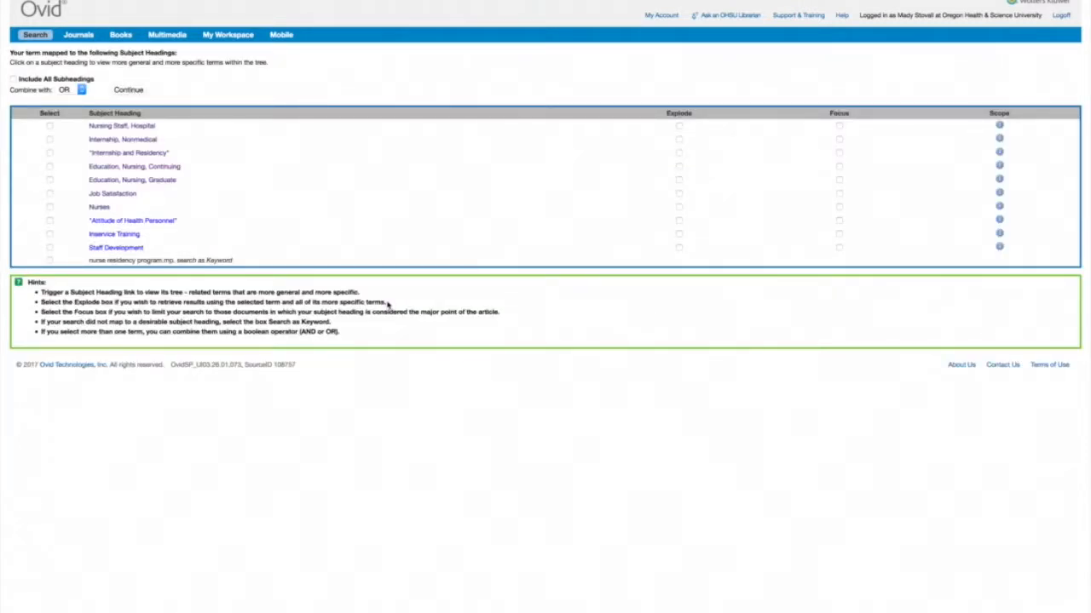
Step: Explode all ten mapped subject headings, from Nursing Staff, Hospital to Staff Development, and run them combined with OR
left_click(679, 127)
left_click(679, 139)
left_click(679, 152)
left_click(679, 166)
left_click(679, 180)
left_click(679, 193)
left_click(679, 207)
left_click(679, 220)
left_click(680, 234)
left_click(679, 247)
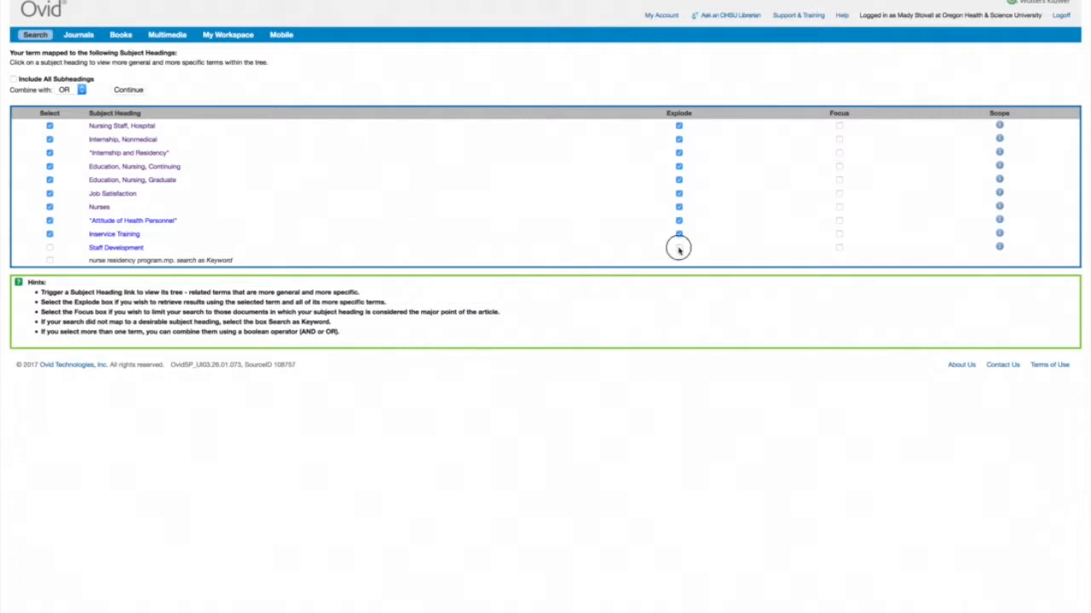
left_click(128, 90)
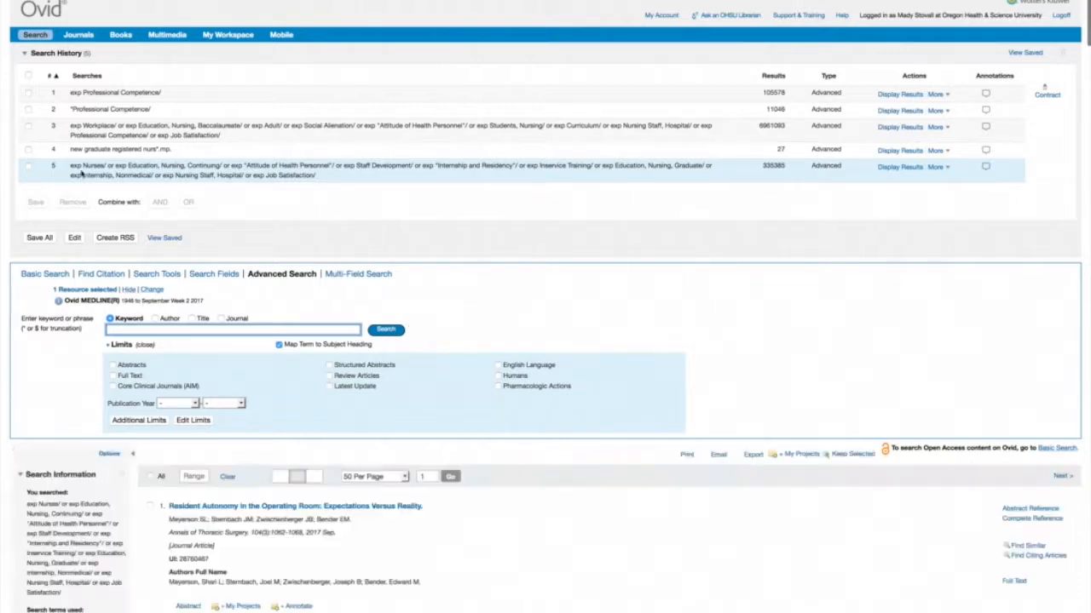
Step: Search for "nurse residency program" again and open the subject heading tree for Job Satisfaction
scroll(84, 211, "down", 2)
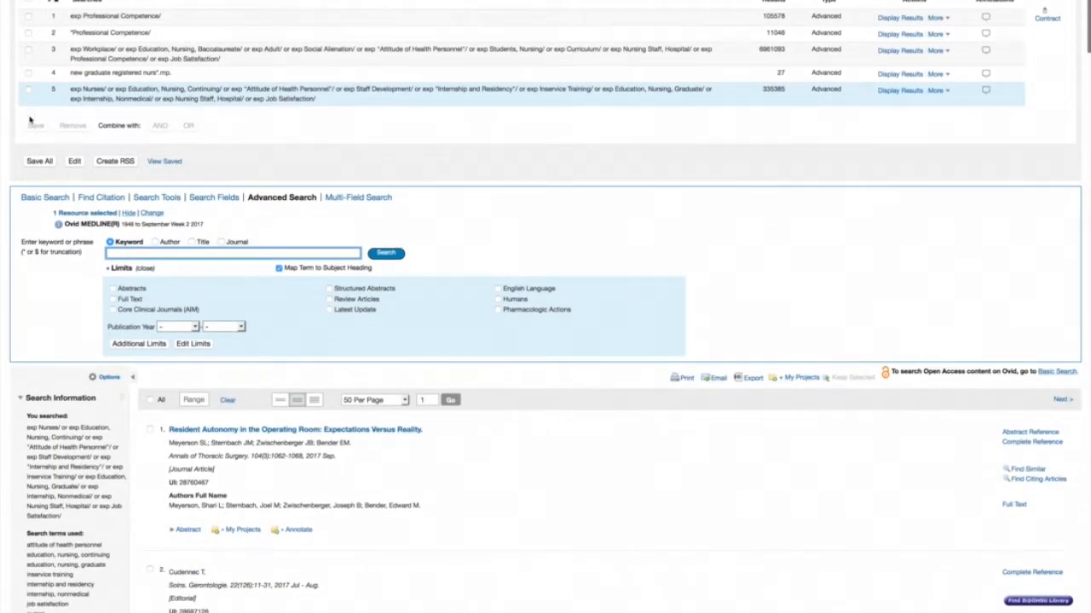
left_click(182, 254)
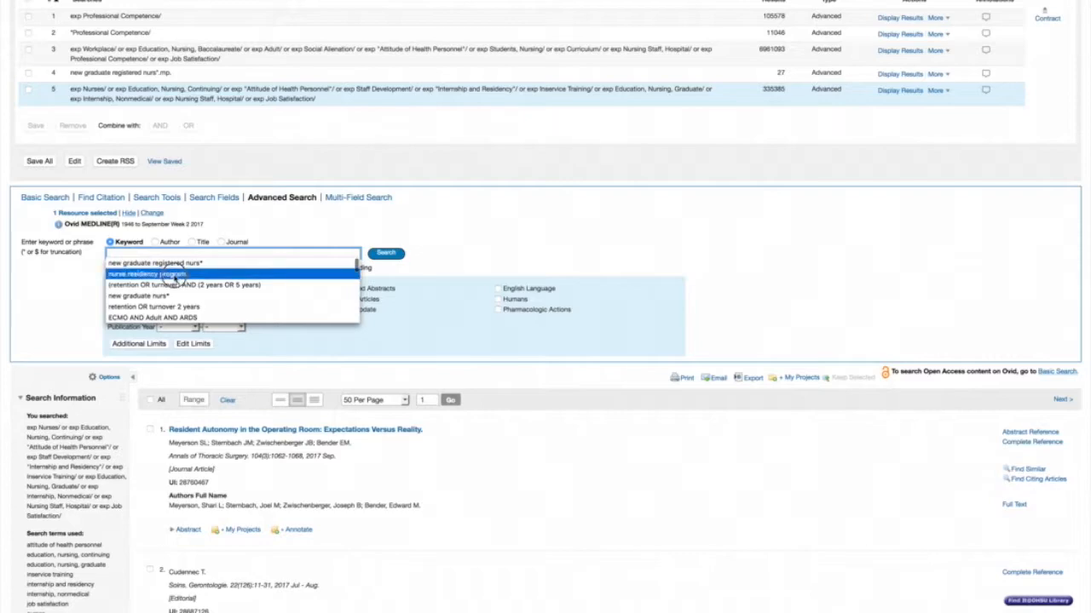
left_click(174, 276)
left_click(394, 254)
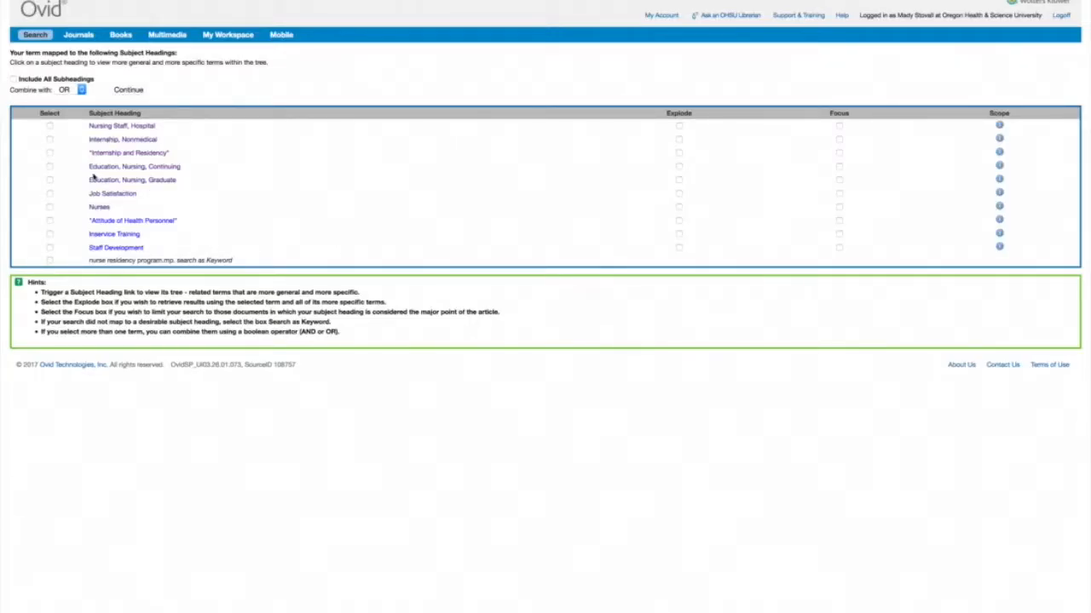
left_click(94, 197)
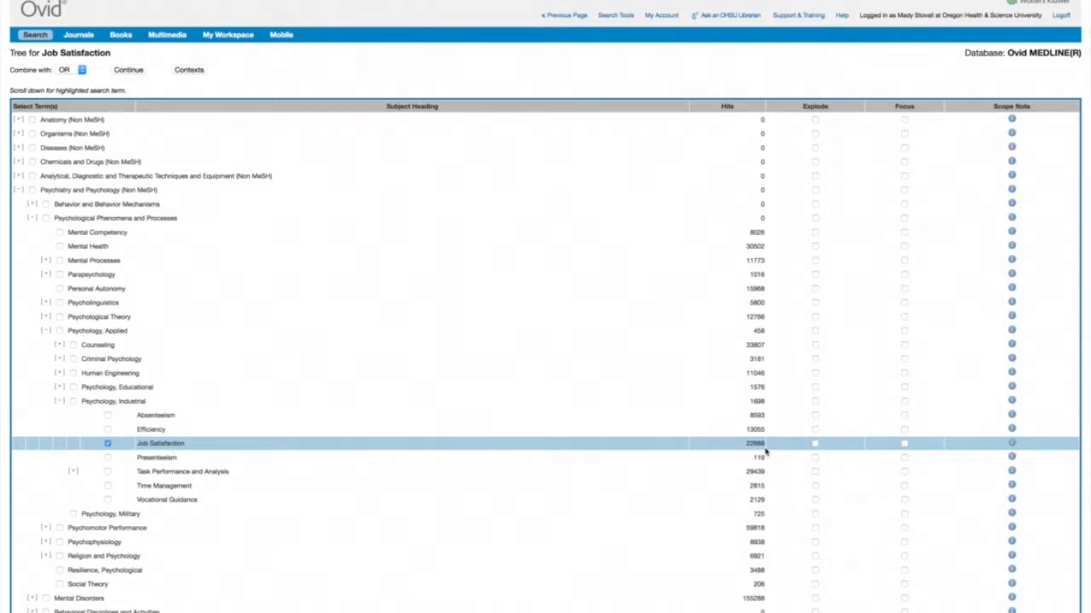
Step: Explode Absenteeism, Job Satisfaction and Presenteeism in the subject heading tree and run them combined with OR
left_click(108, 415)
left_click(74, 401)
left_click(74, 401)
left_click(815, 403)
left_click(814, 401)
left_click(815, 457)
left_click(815, 444)
left_click(815, 416)
left_click(130, 72)
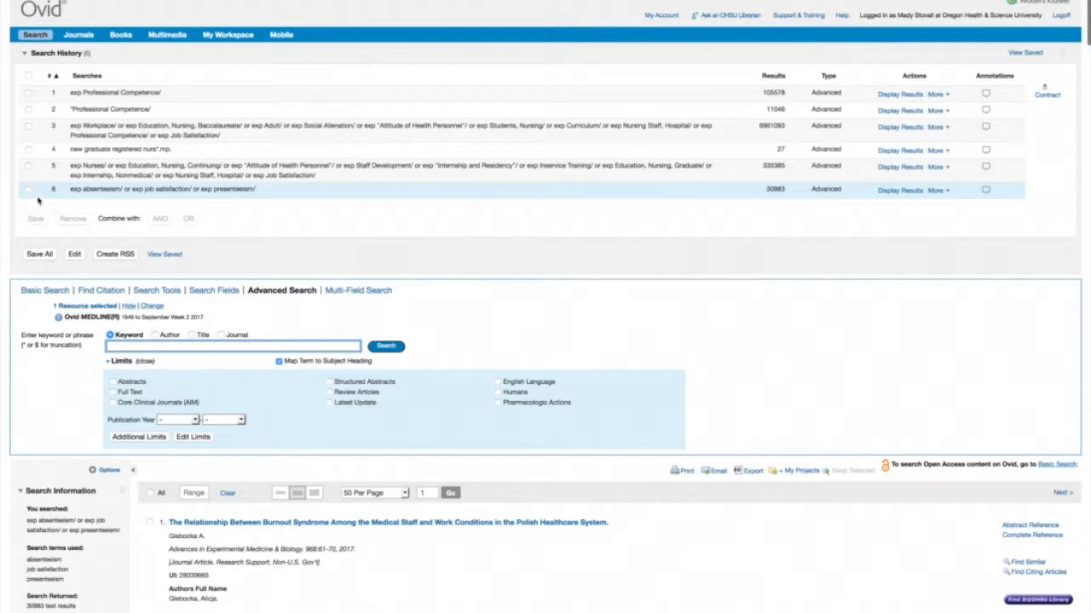
Step: Bring up the mapped headings for "nurse residency program" once more and return to the Job Satisfaction tree
left_click(161, 347)
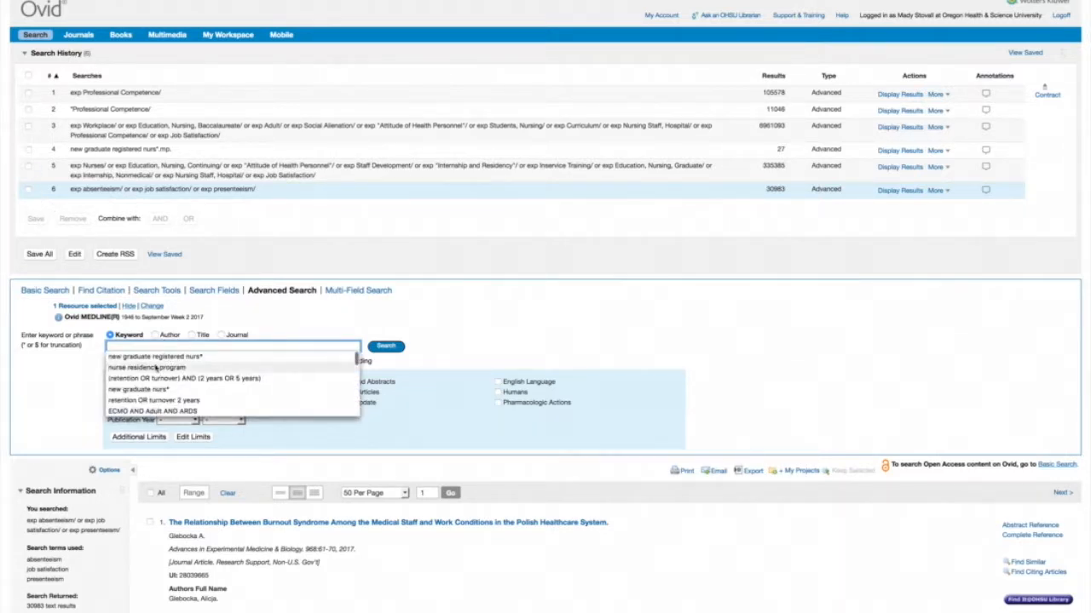
left_click(155, 368)
left_click(382, 349)
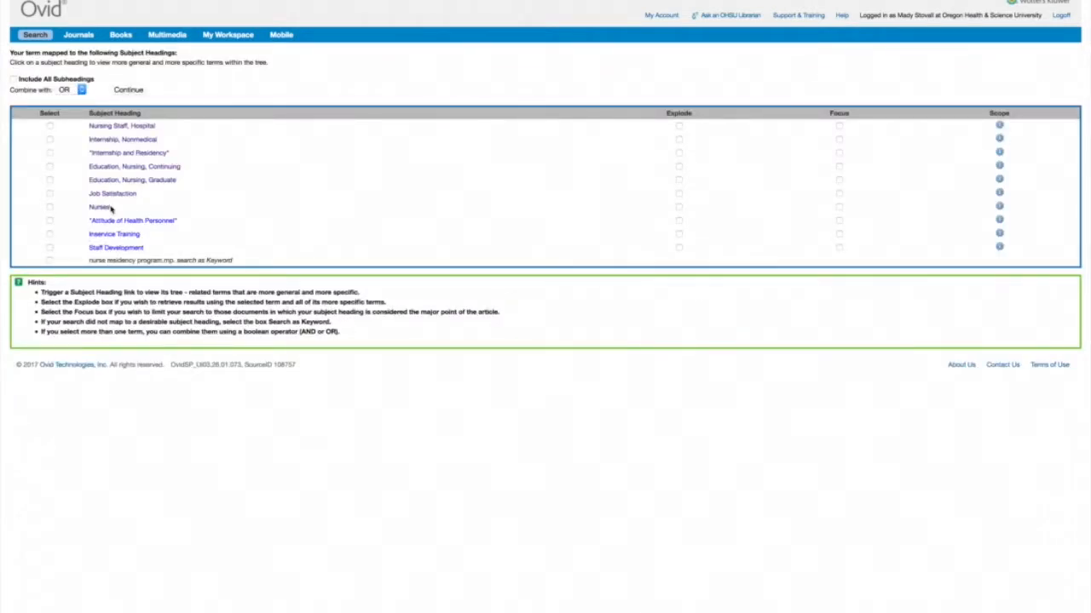
left_click(110, 196)
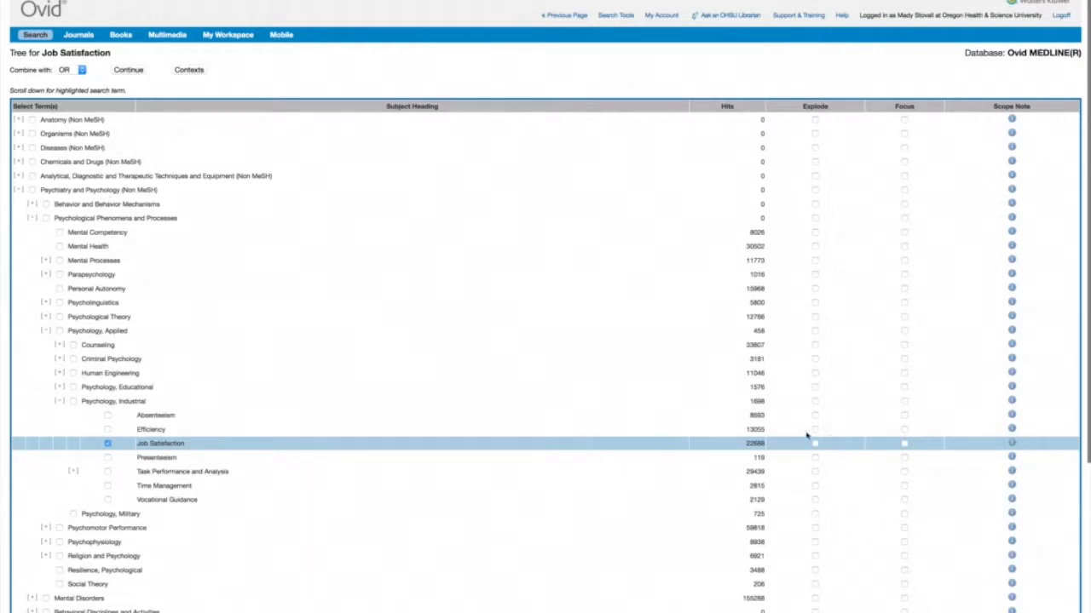
Step: Restrict Job Satisfaction, Presenteeism and Absenteeism to Focus in the tree and run them combined with OR
left_click(903, 444)
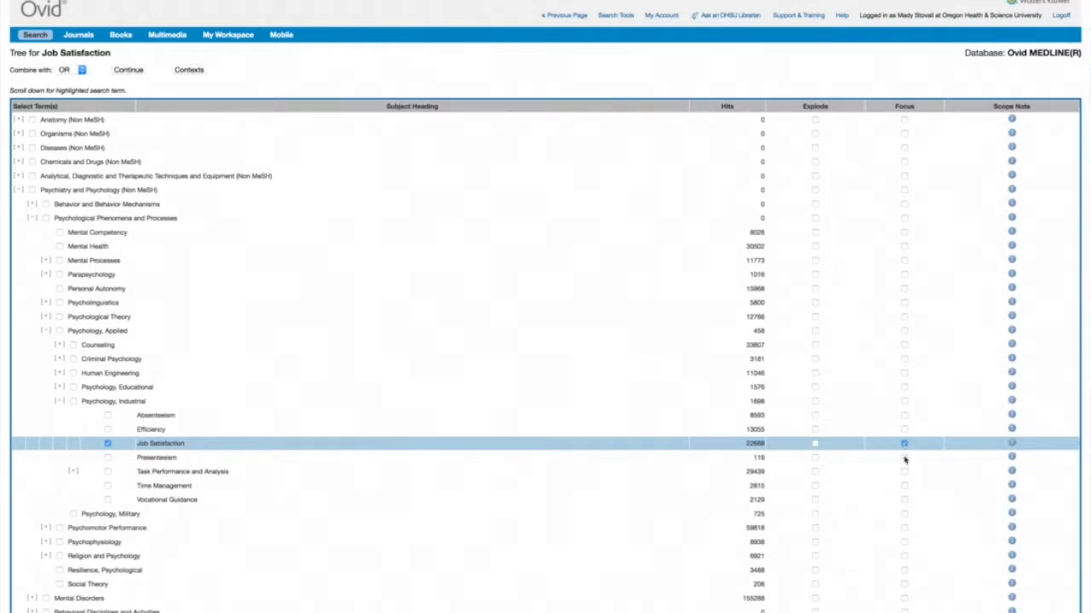
left_click(904, 458)
left_click(904, 416)
left_click(133, 73)
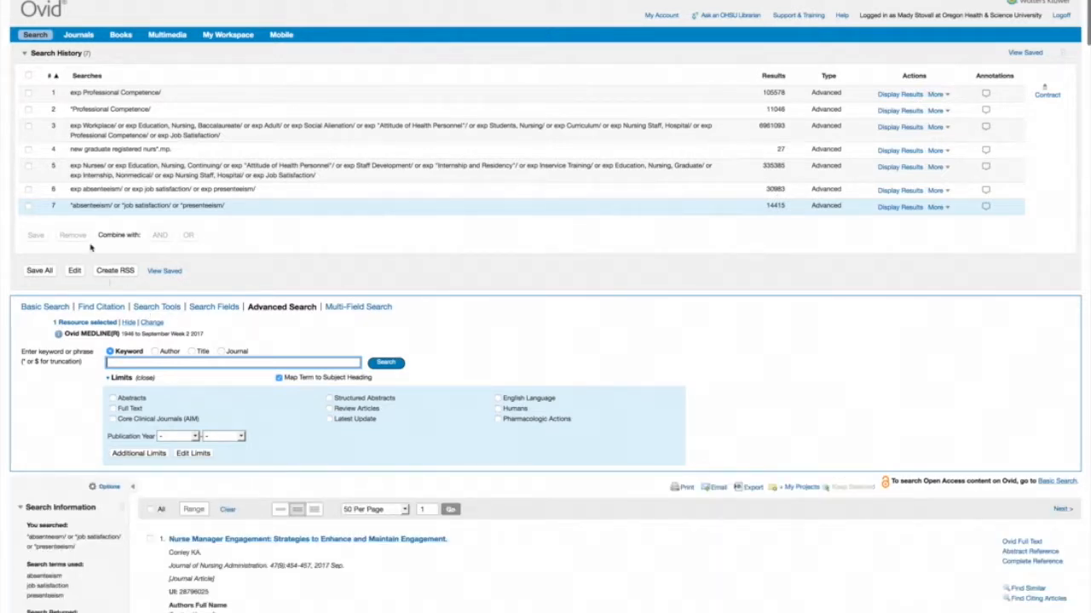
Step: Run a keyword search for "(retention OR turnover) AND (2 years OR 5 years)" and glance over its results
left_click(244, 367)
scroll(243, 383, "down", 2)
left_click(241, 373)
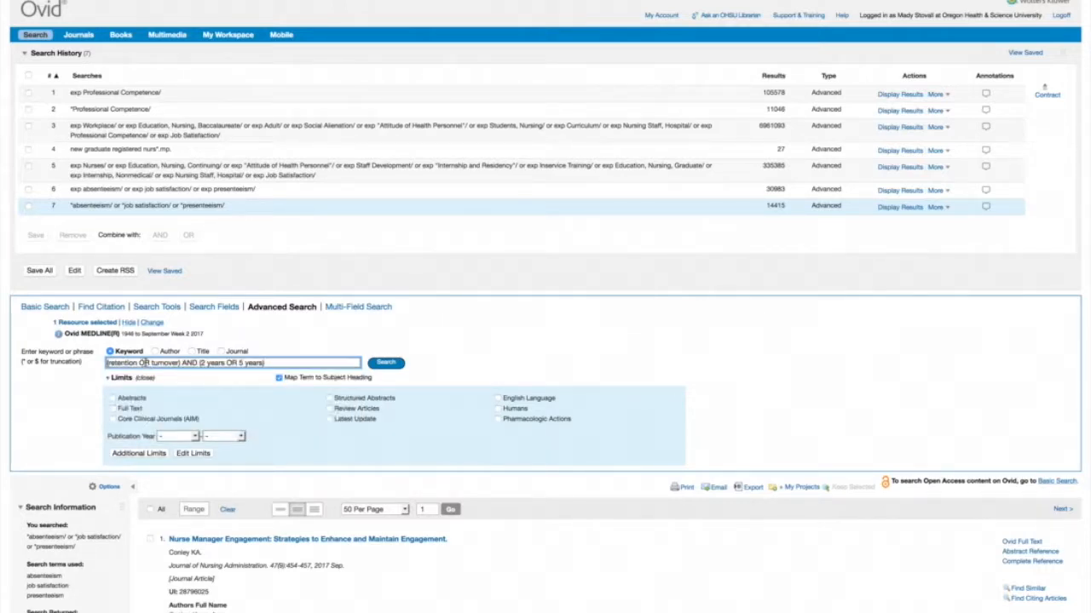
left_click(143, 363)
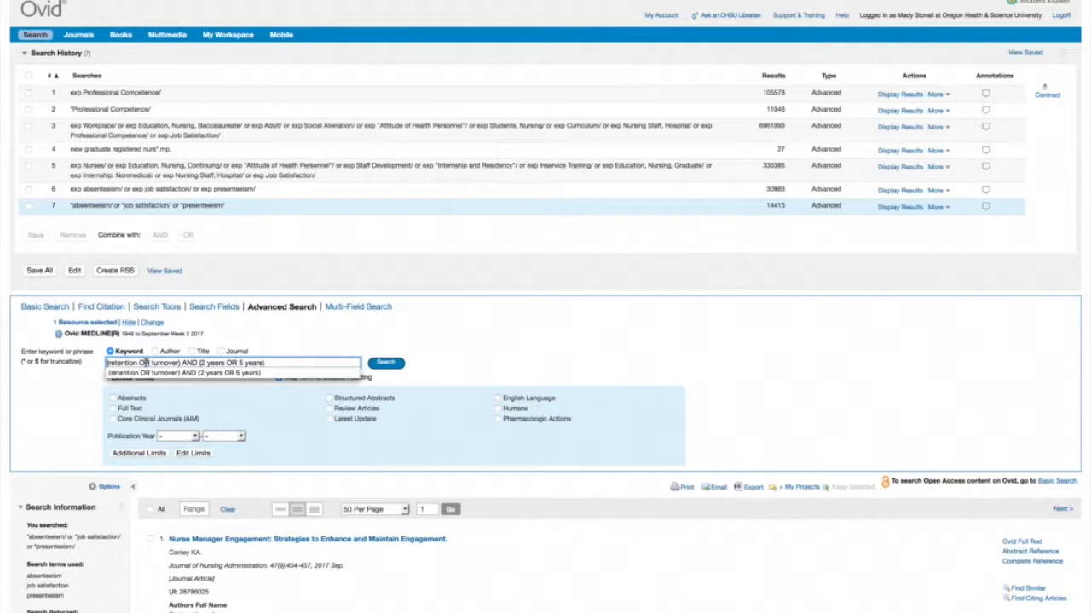
left_click(189, 363)
double_click(189, 363)
left_click(232, 363)
left_click(511, 354)
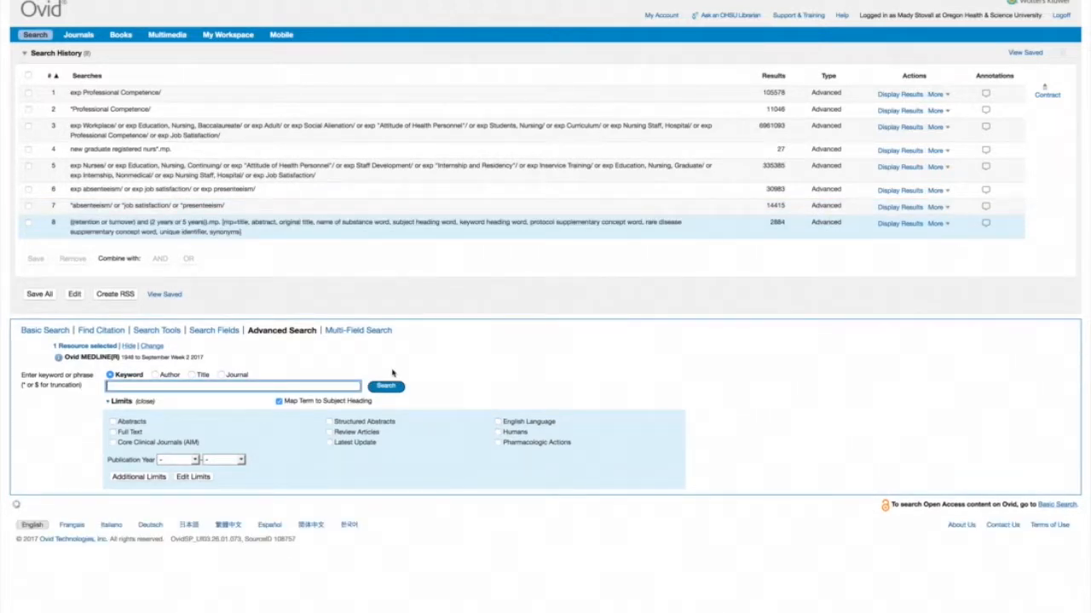
scroll(391, 372, "down", 3)
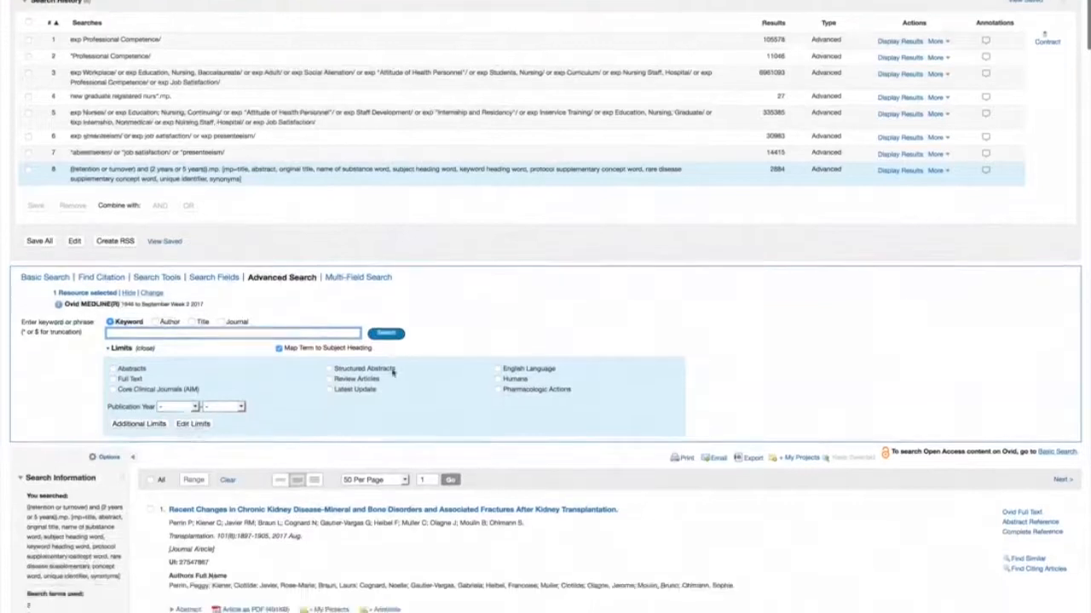
scroll(392, 372, "up", 3)
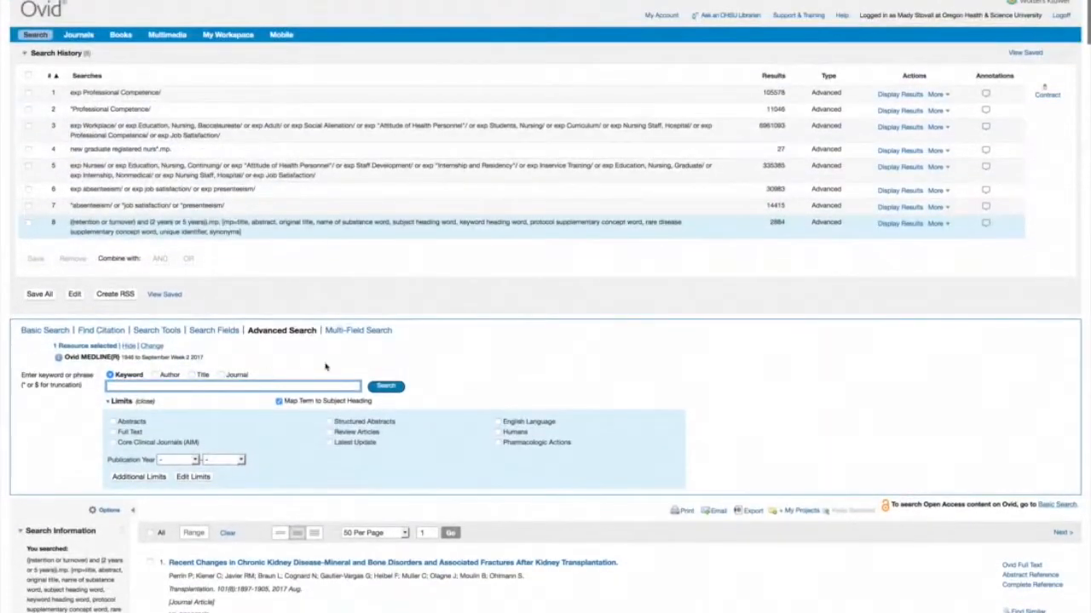
Step: Combine searches 3, 5 and 8 in the search history with AND
left_click(607, 383)
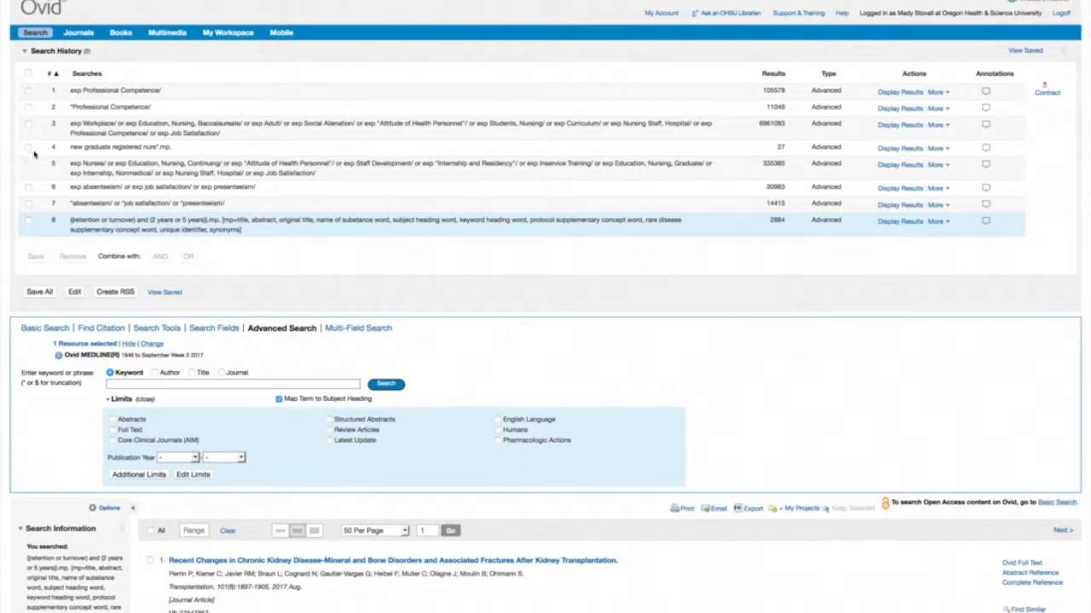
left_click(28, 125)
left_click(28, 164)
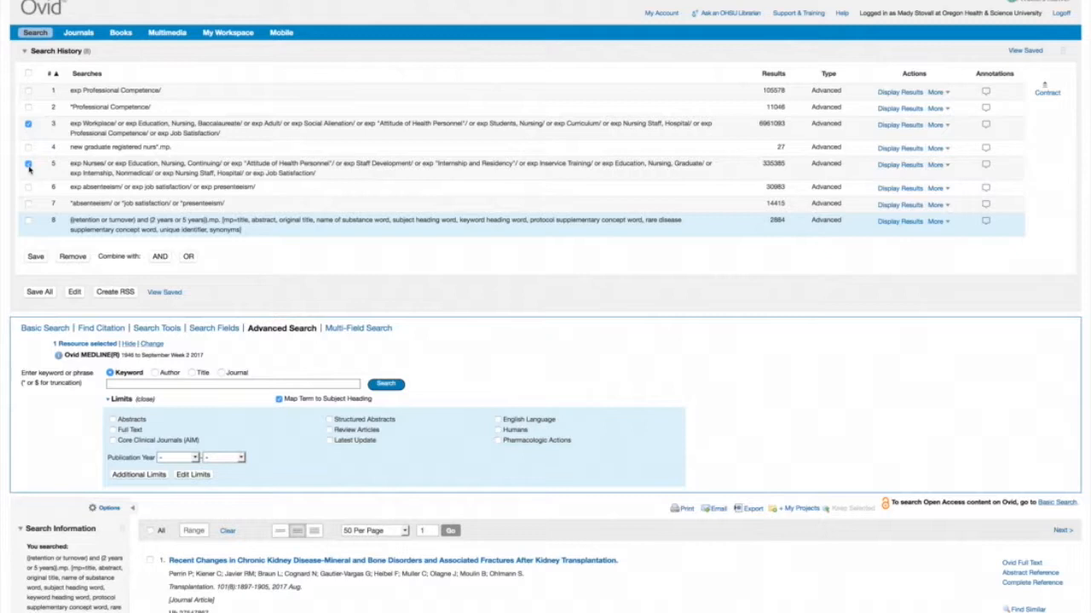
left_click(28, 222)
left_click(159, 256)
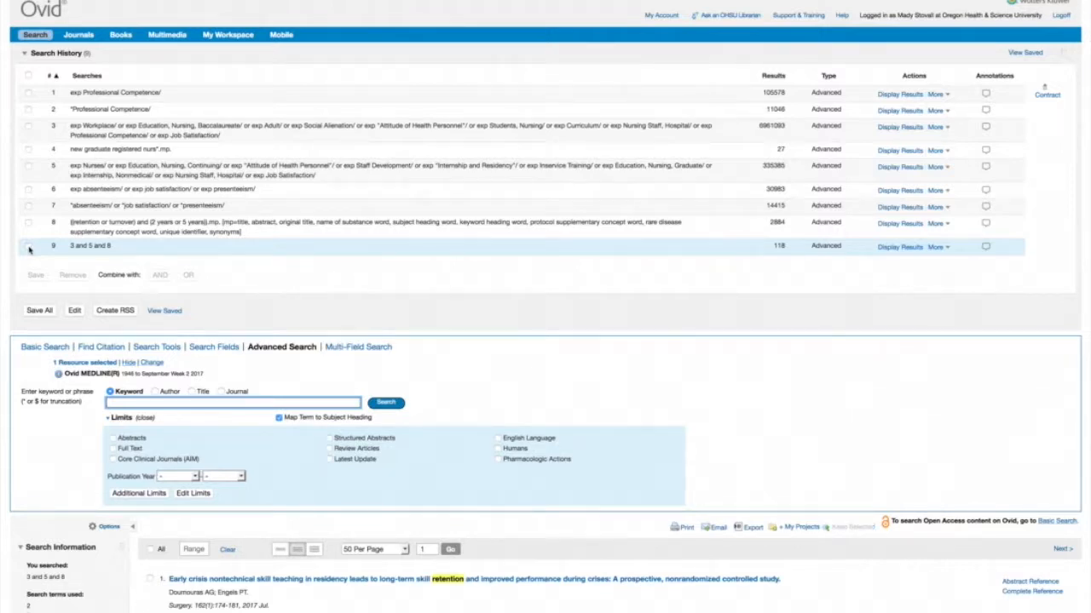
Step: Combine searches 3, 6 and 8 with AND to use the exploded job satisfaction headings
left_click(29, 127)
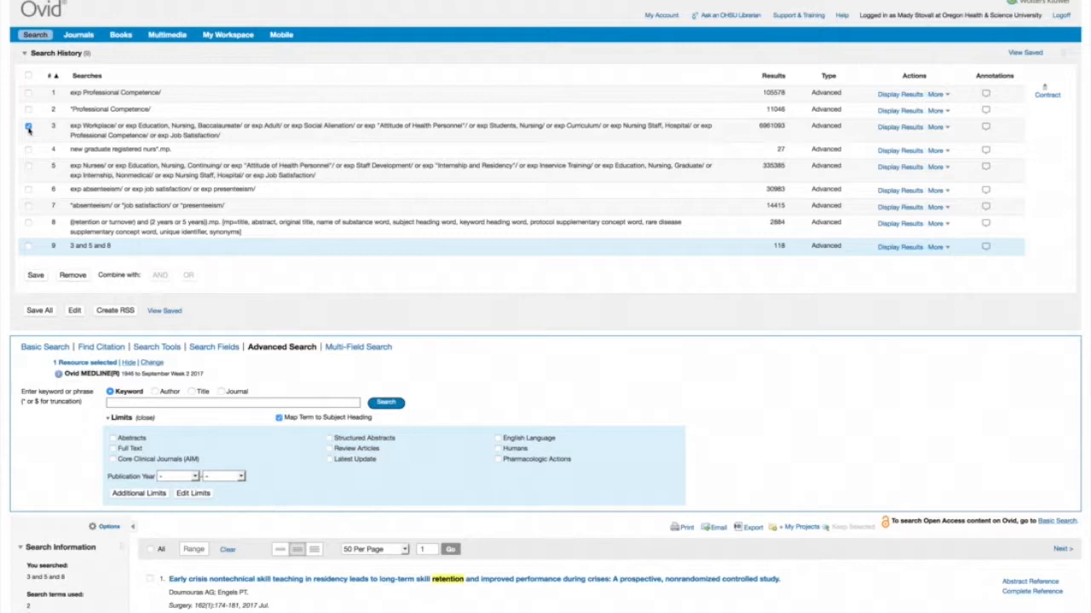
left_click(27, 191)
left_click(160, 277)
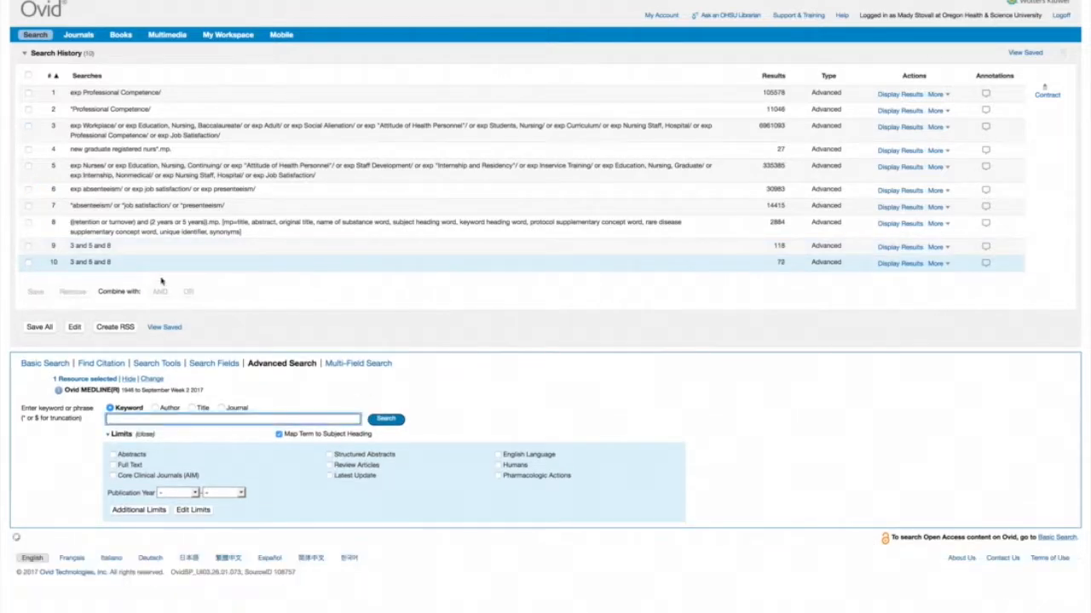
Step: Combine searches 3, 7 and 8 with AND to use the focused job satisfaction headings
left_click(29, 127)
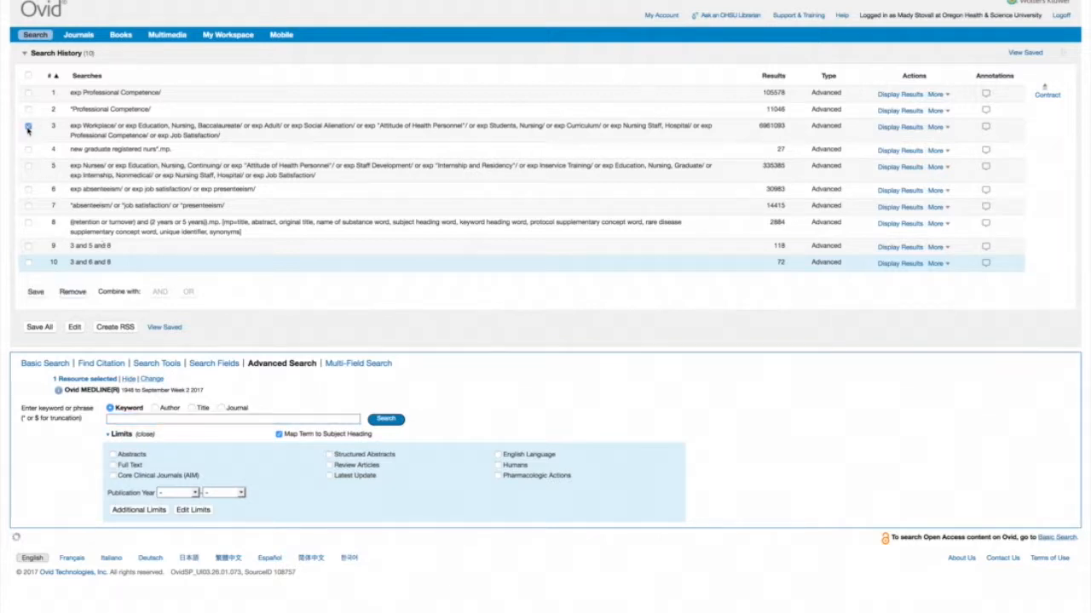
left_click(29, 206)
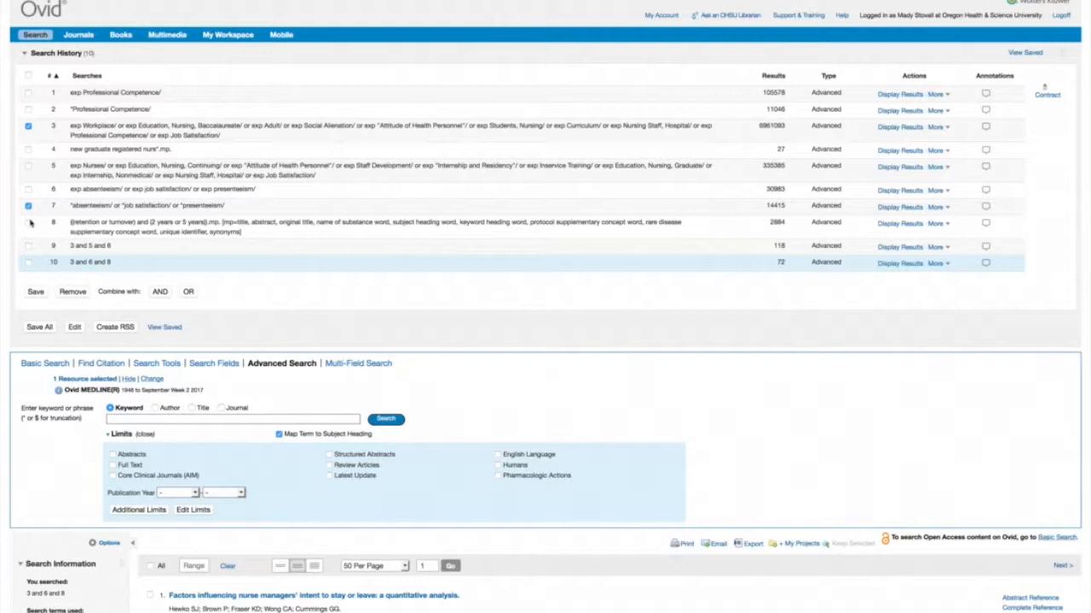
left_click(159, 291)
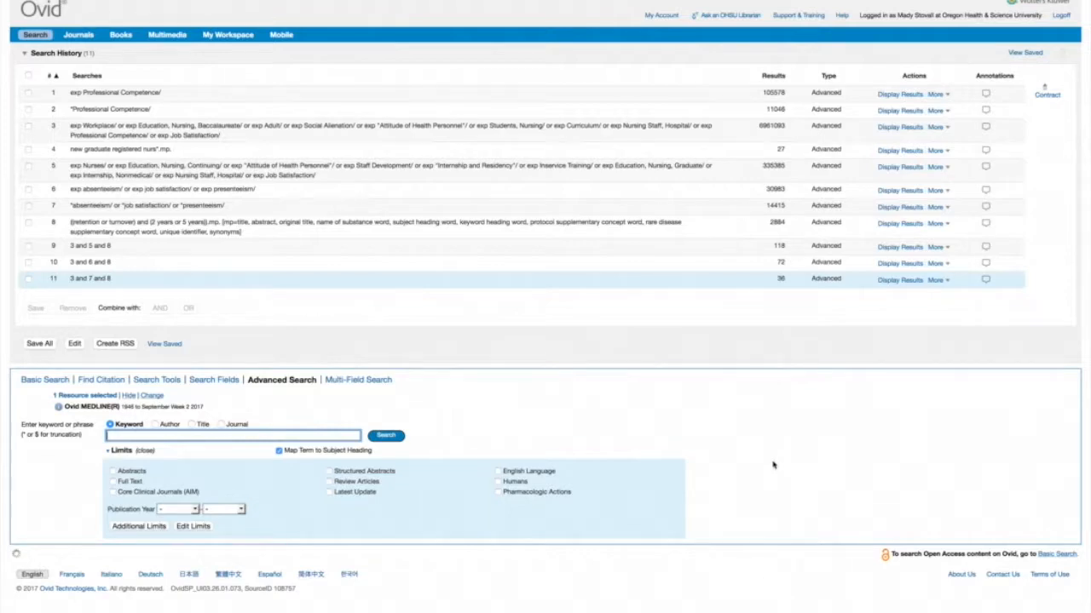
Step: Look through the articles found by the combined search "3 and 7 and 8"
scroll(774, 464, "down", 3)
scroll(774, 464, "down", 5)
scroll(774, 464, "up", 7)
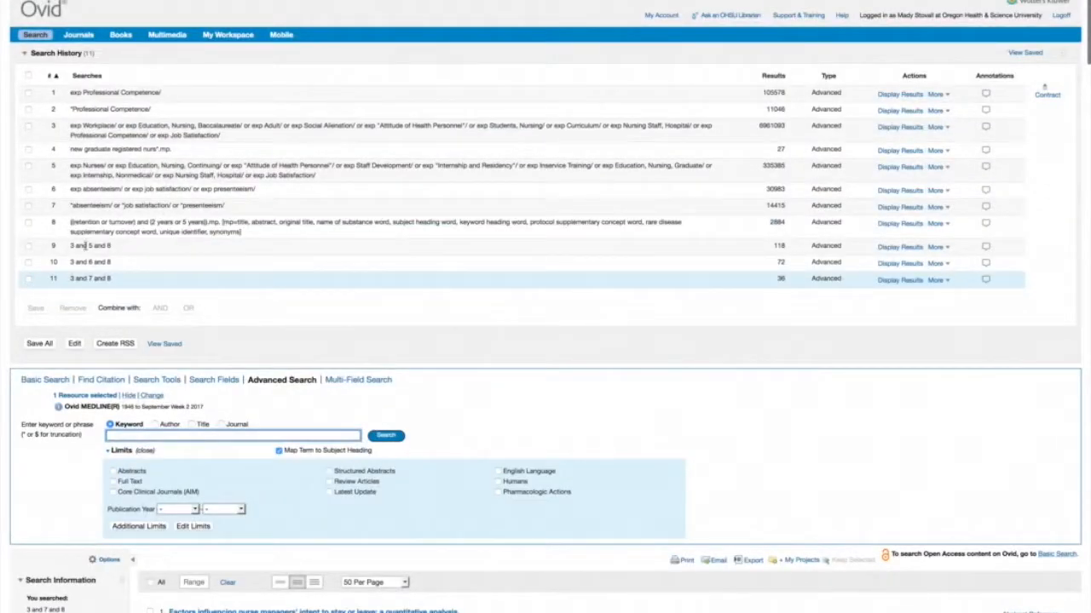
Step: Display the results of the combined search "3 and 5 and 8" from the search history
left_click(65, 248)
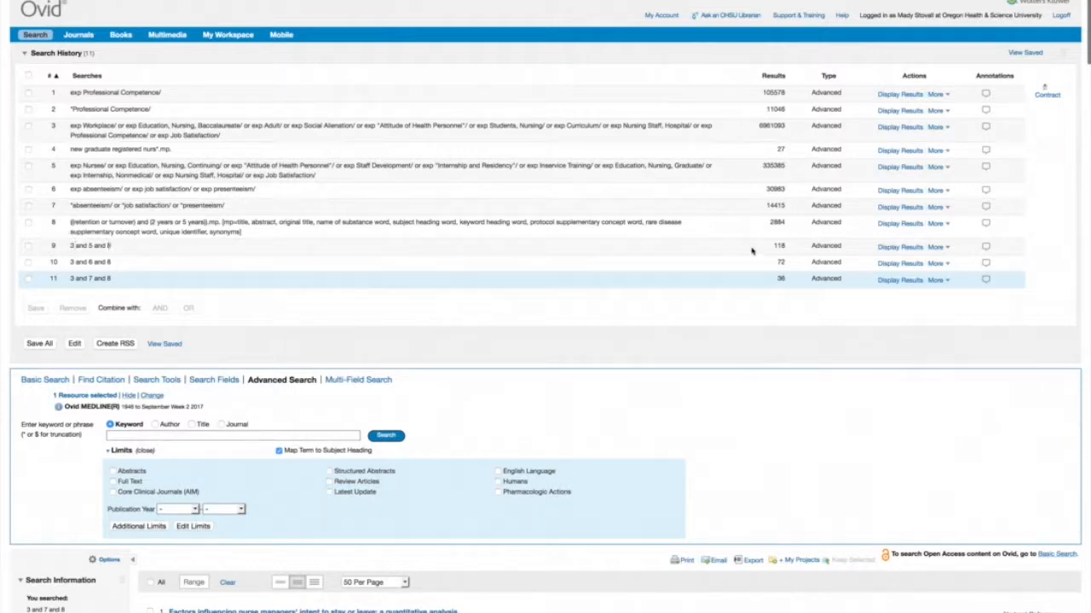
left_click(29, 247)
left_click(29, 247)
left_click(891, 248)
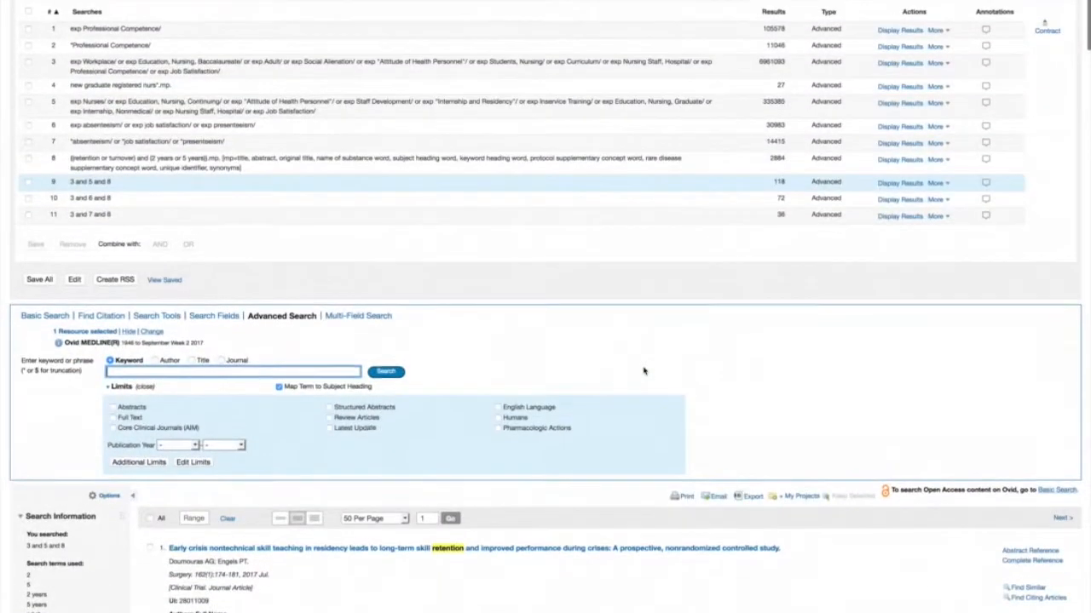
Step: Examine the retrieved articles, the search terms used and the available result filters
scroll(643, 371, "down", 3)
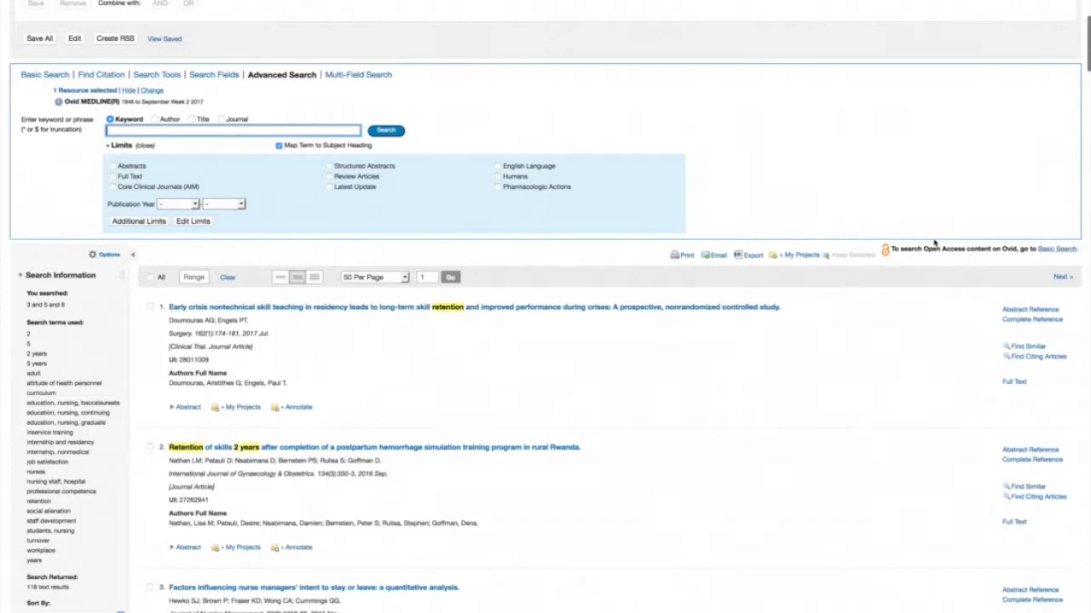
scroll(197, 401, "down", 3)
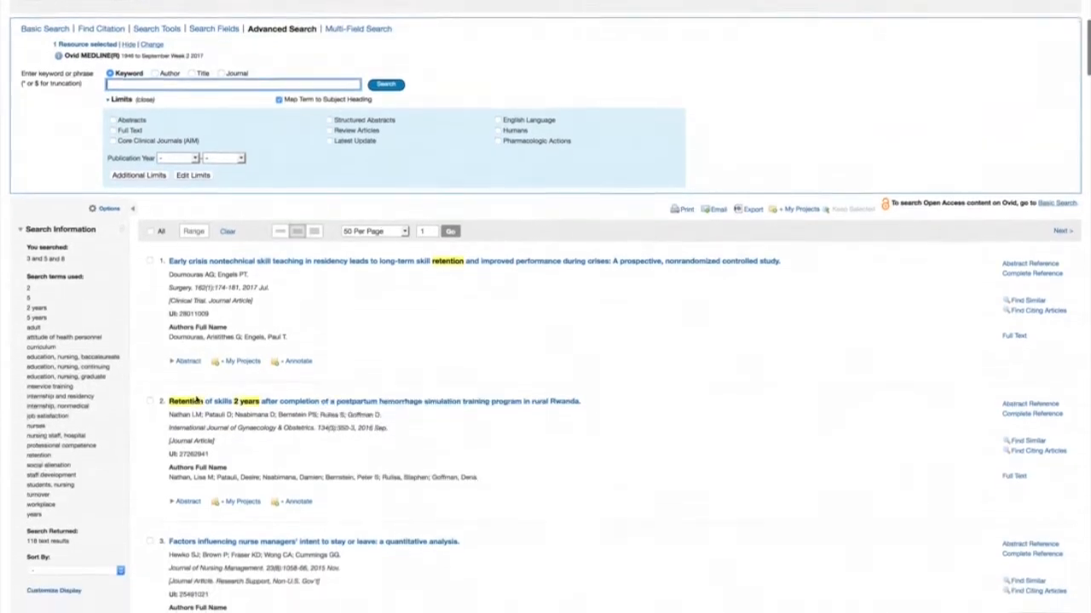
scroll(197, 402, "down", 1)
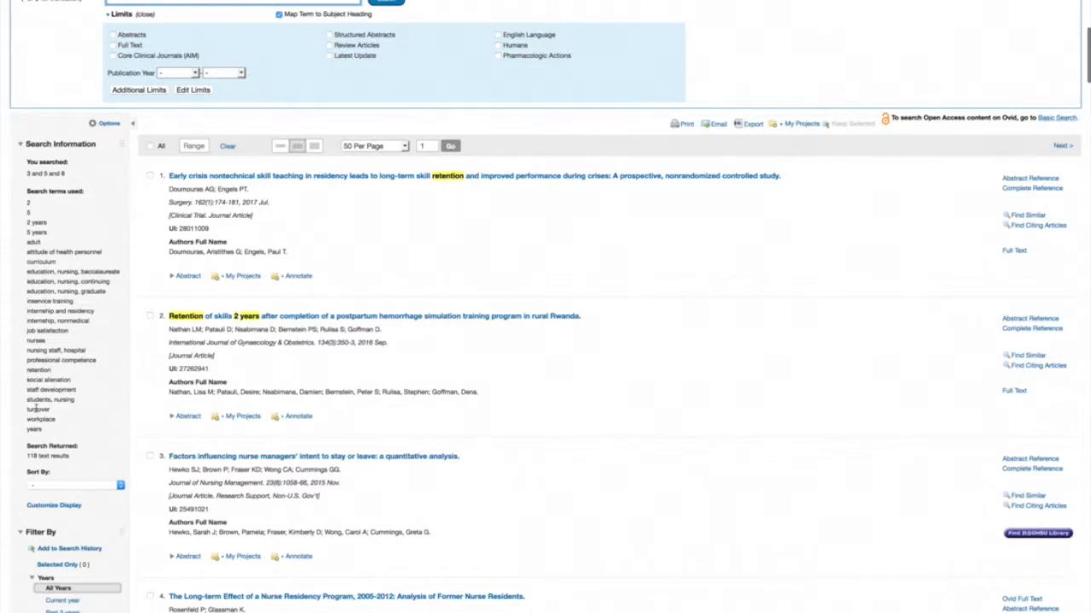
scroll(36, 410, "down", 7)
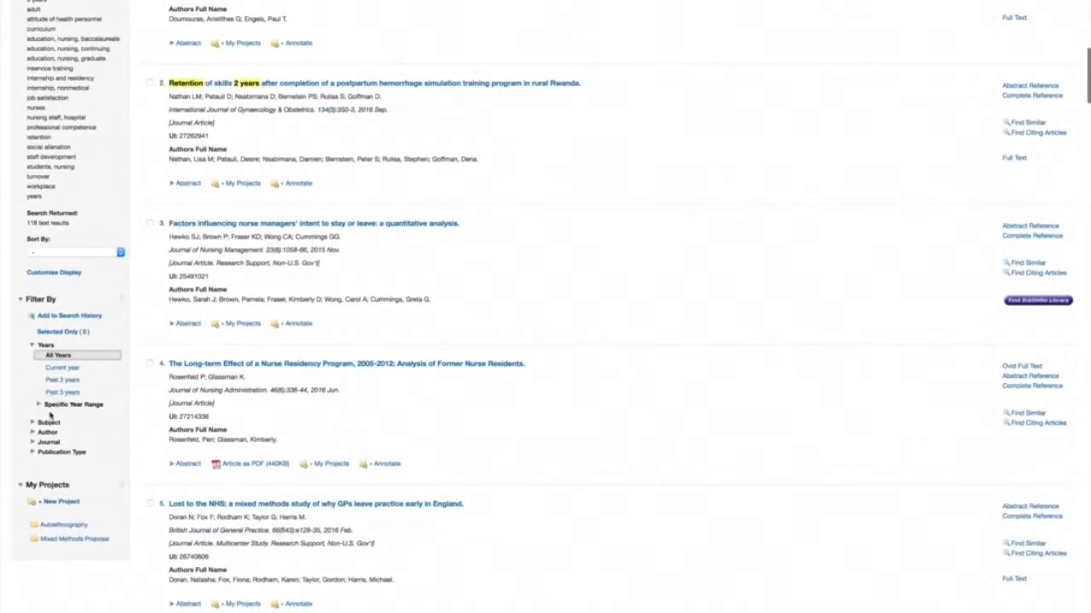
Step: Look over the subject filter options and expand the complete list of publication type filters
left_click(32, 423)
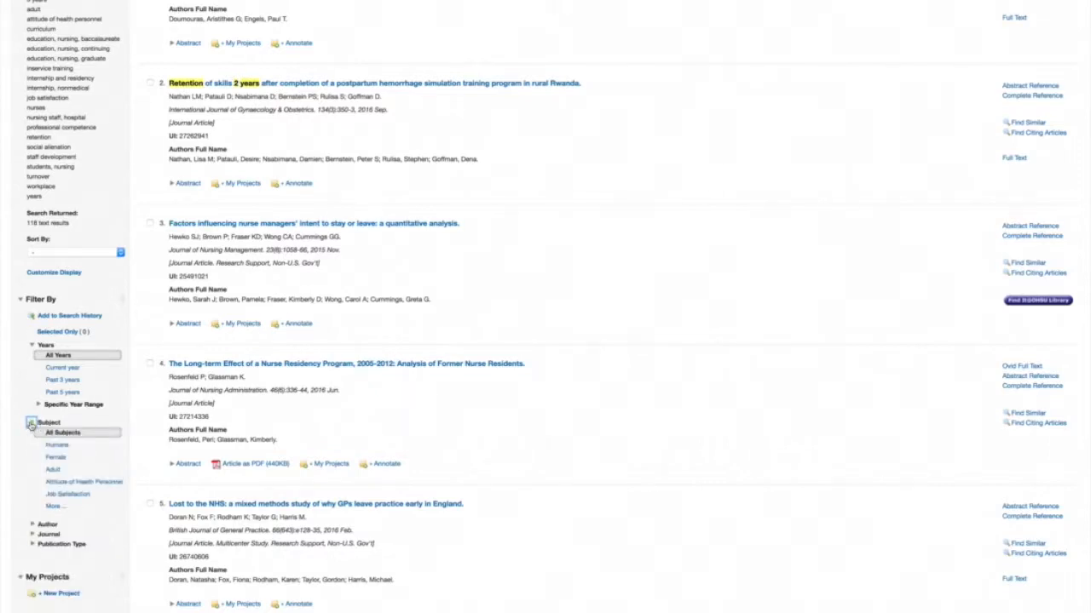
left_click(31, 423)
scroll(60, 398, "down", 1)
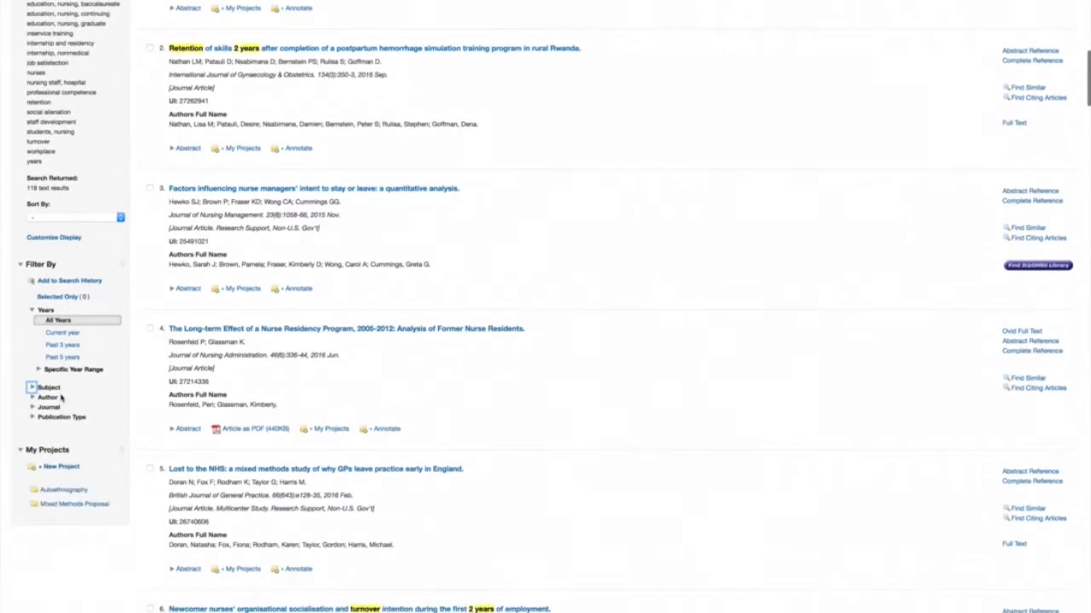
left_click(34, 416)
scroll(75, 389, "down", 2)
scroll(75, 389, "down", 1)
left_click(53, 405)
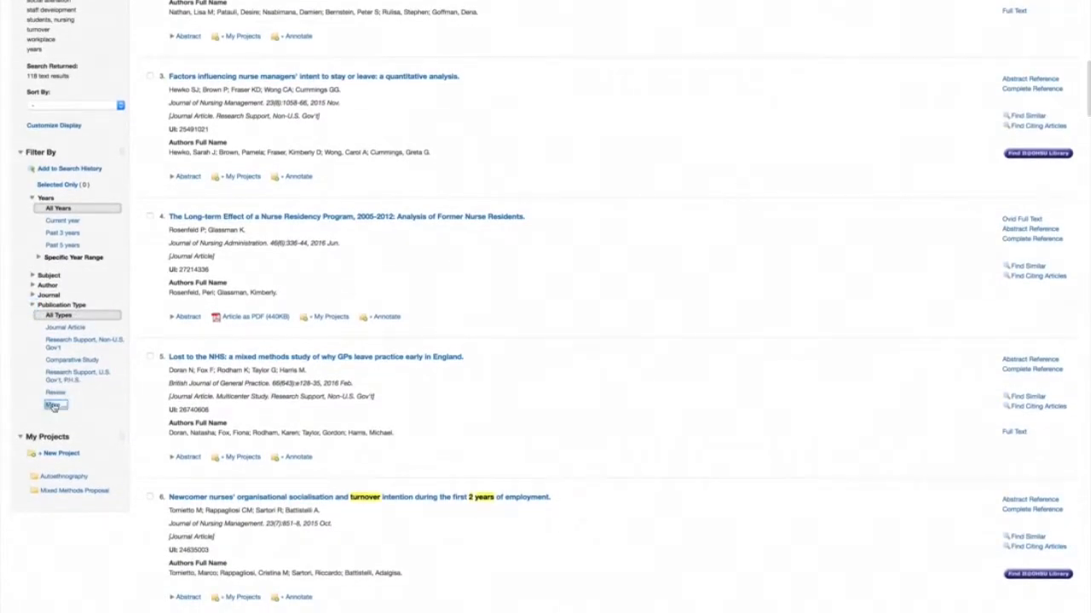
scroll(53, 407, "down", 1)
left_click(52, 442)
scroll(84, 373, "down", 1)
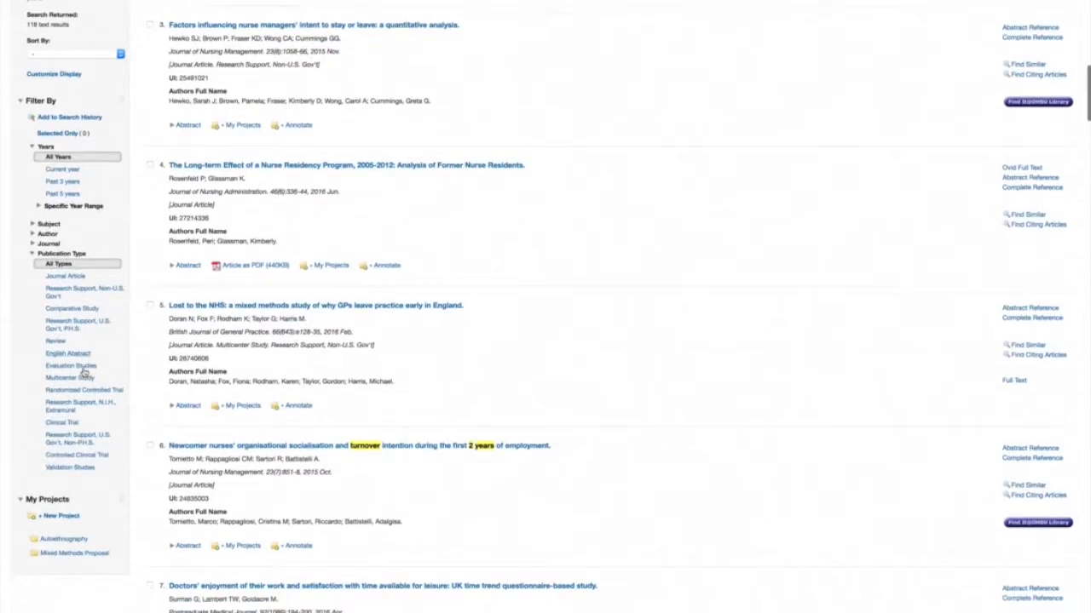
Step: Filter the results by the Evaluation Studies publication type and look through the matching articles
left_click(70, 356)
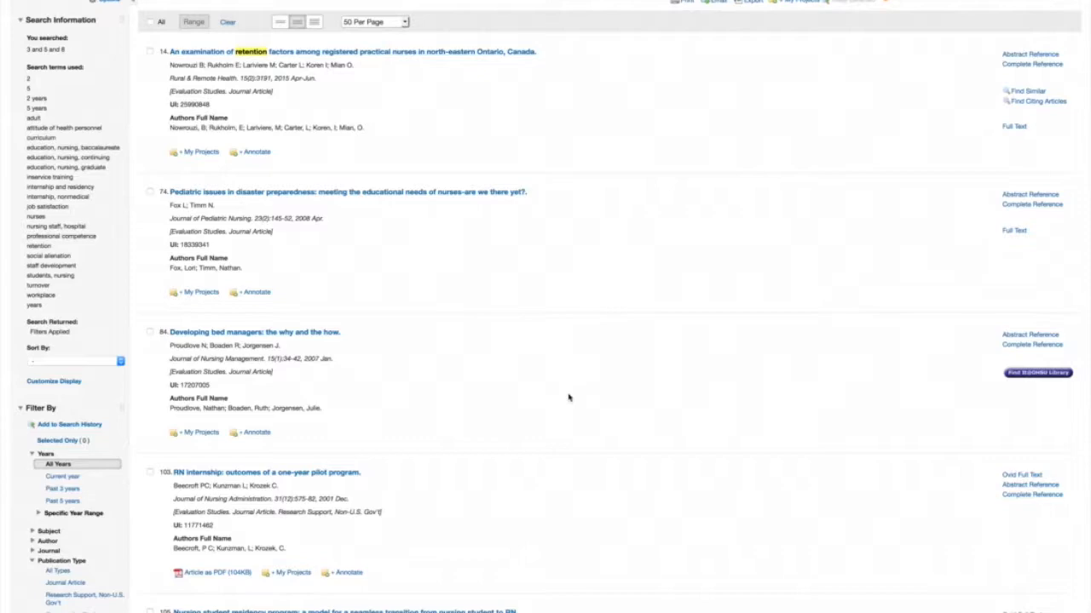
scroll(569, 398, "up", 1)
scroll(569, 398, "down", 4)
scroll(569, 398, "up", 2)
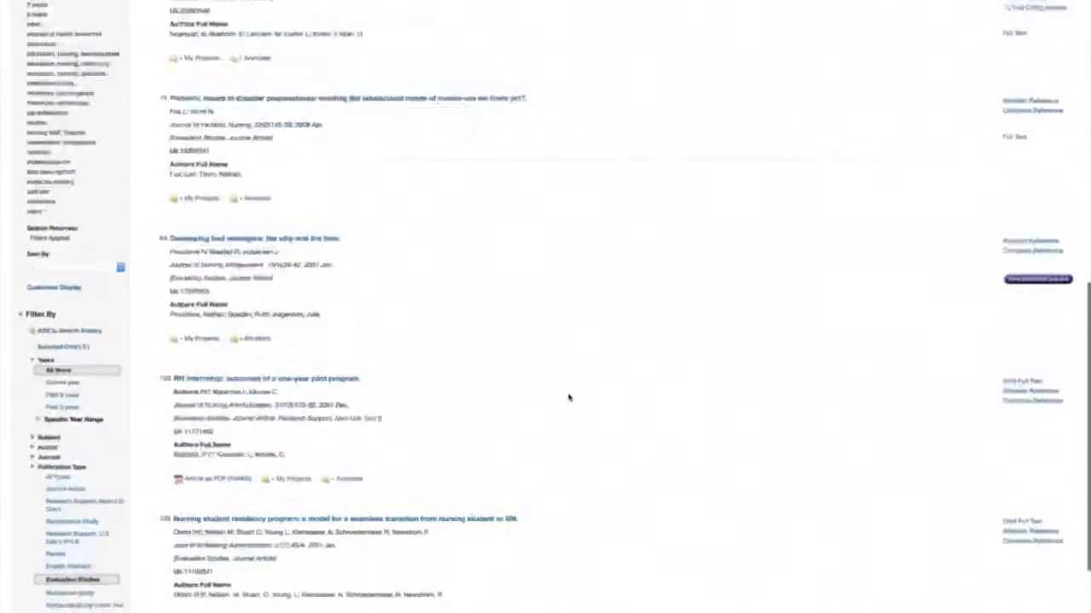
scroll(569, 398, "up", 3)
scroll(570, 398, "down", 5)
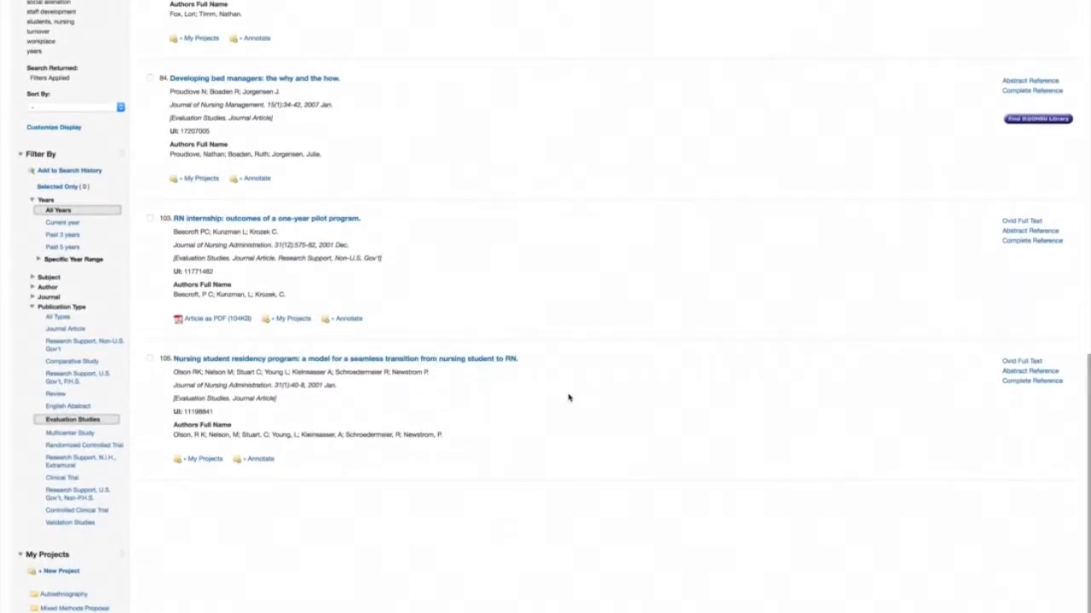
scroll(569, 398, "up", 1)
scroll(569, 398, "down", 1)
scroll(569, 398, "up", 1)
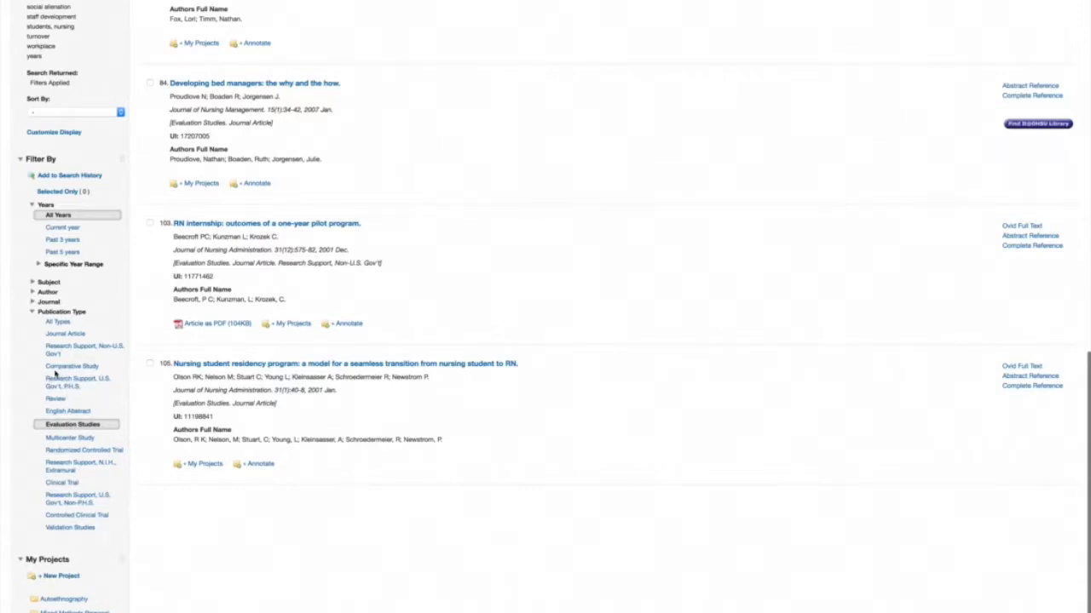
Step: Try the publication types "Research Support, U.S. Gov't, Non-P.H.S." and "Research Support, Non-U.S. Gov't", and return to All Types
left_click(80, 498)
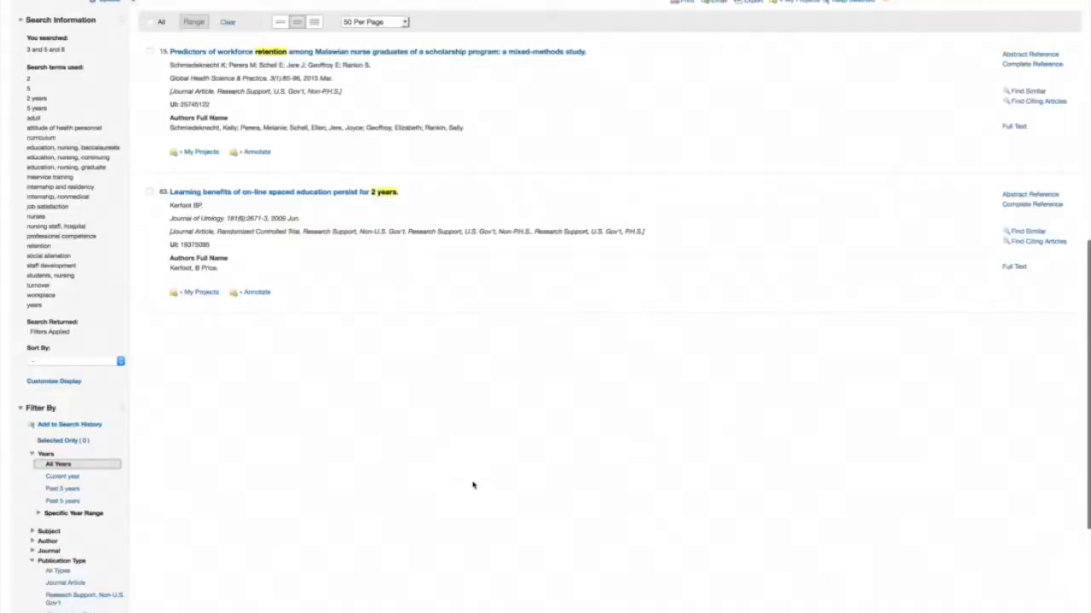
scroll(255, 503, "down", 3)
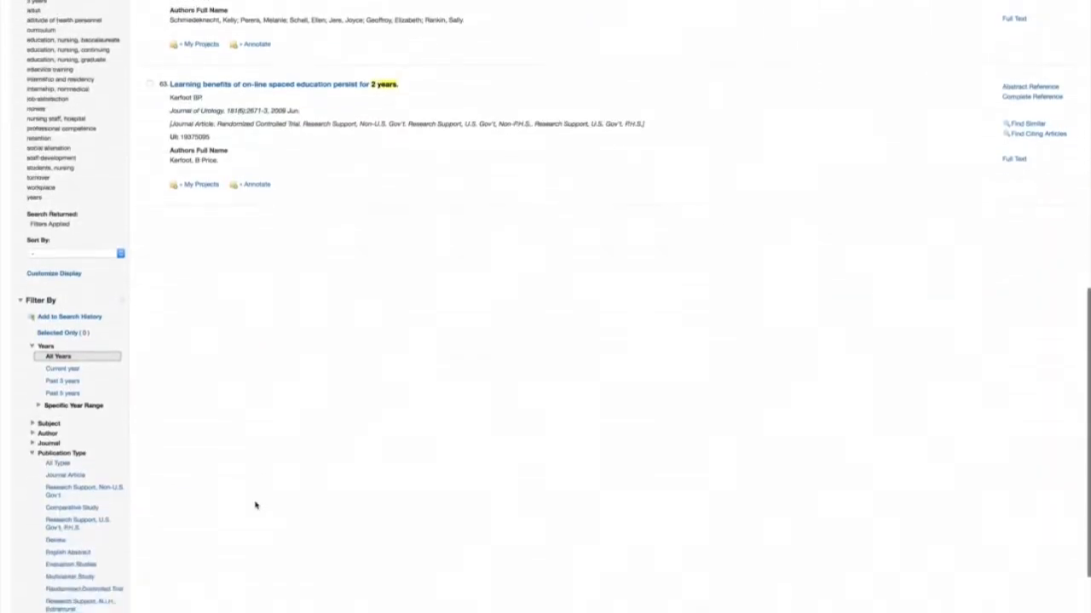
left_click(96, 445)
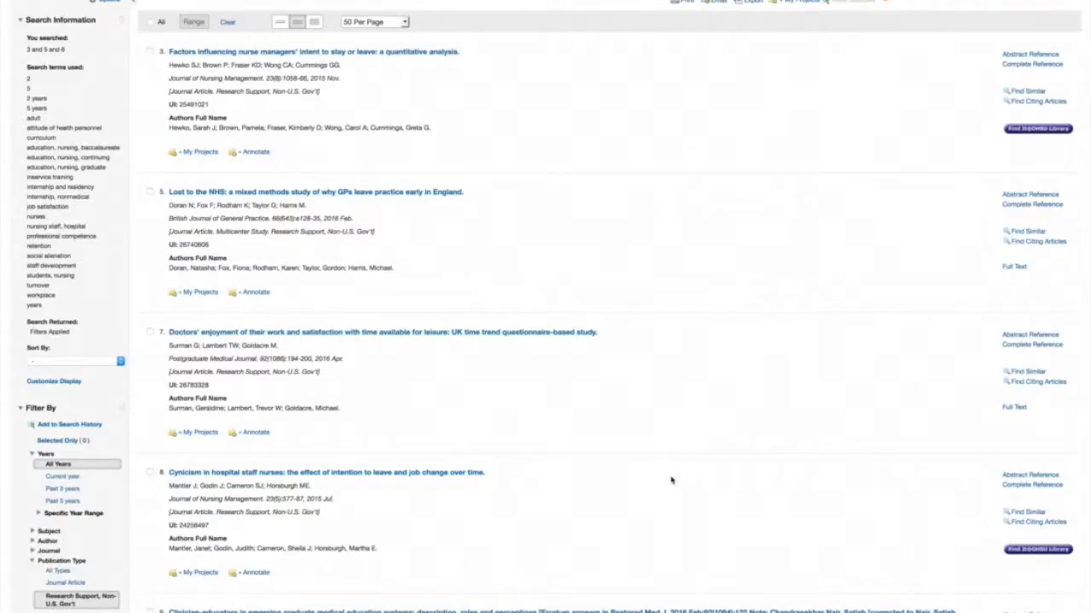
scroll(671, 481, "down", 3)
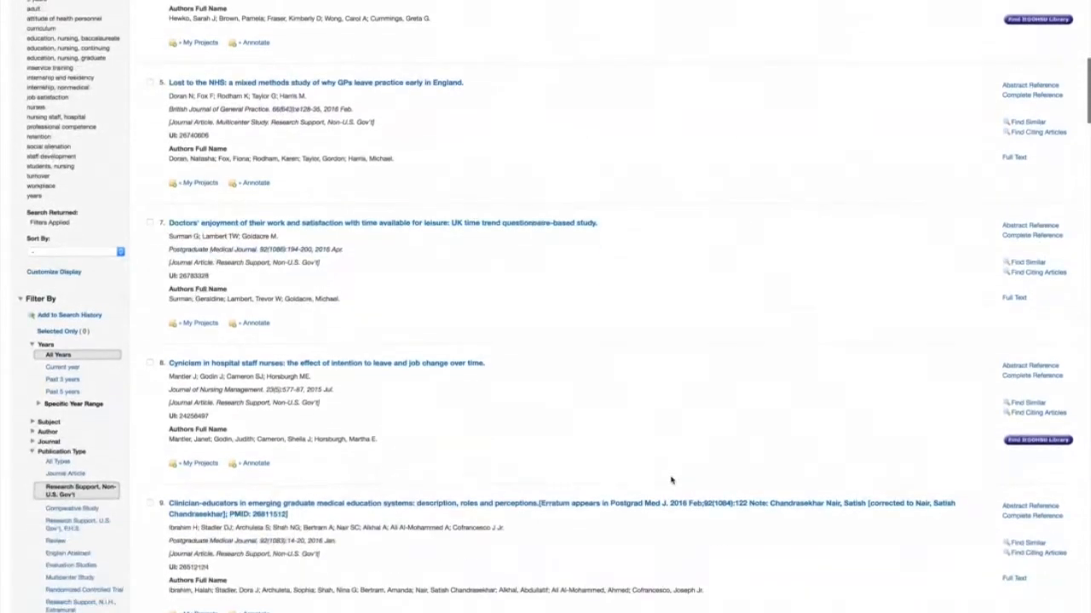
left_click(56, 461)
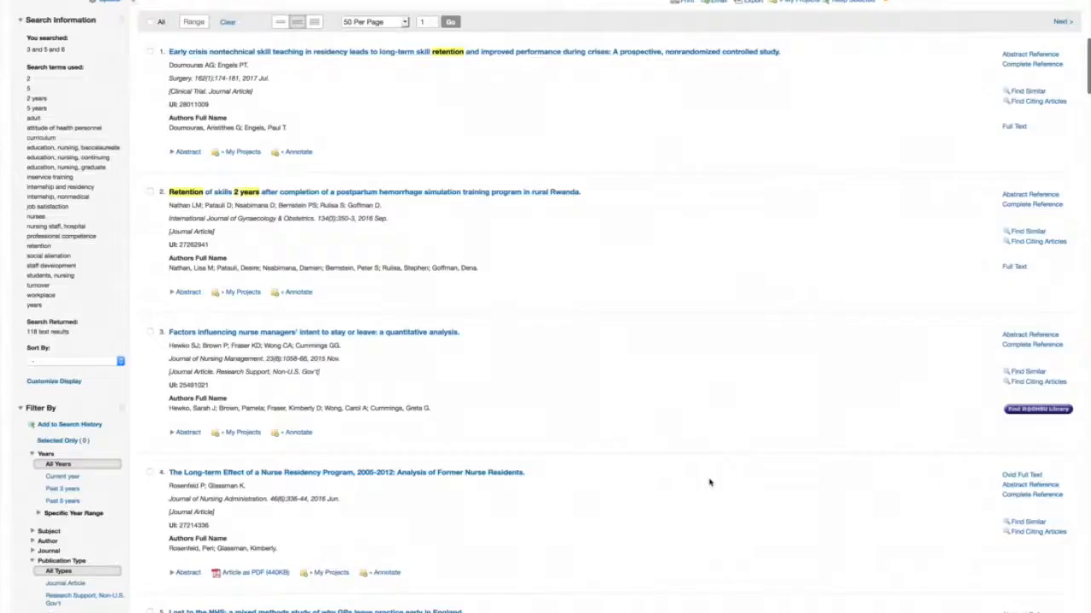
Step: Reapply the Evaluation Studies filter, review its articles against the search history, and reset the publication type to All Types
scroll(709, 482, "up", 1)
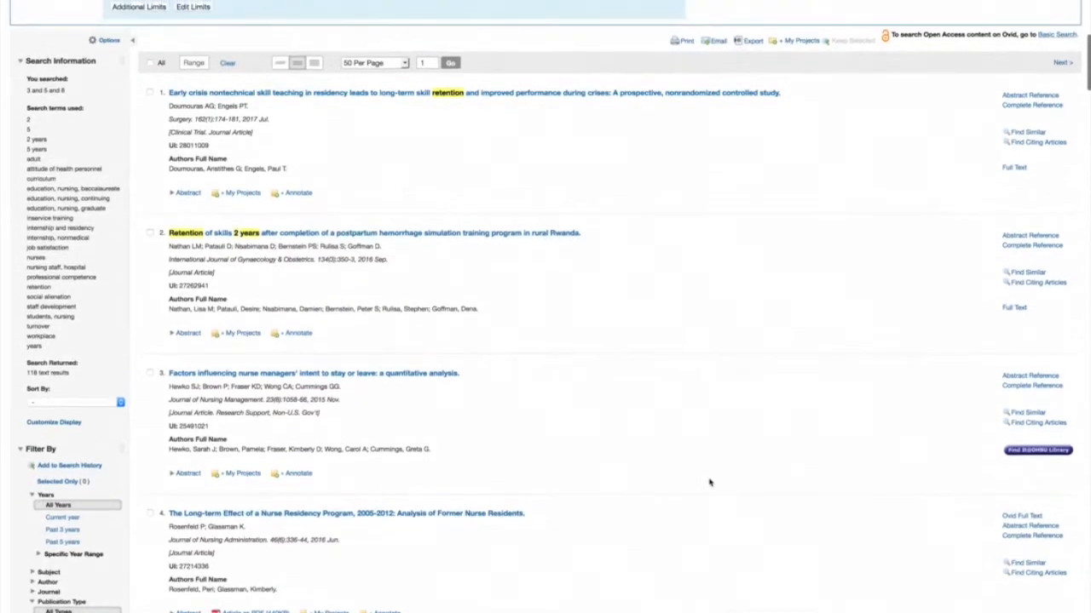
scroll(709, 482, "down", 8)
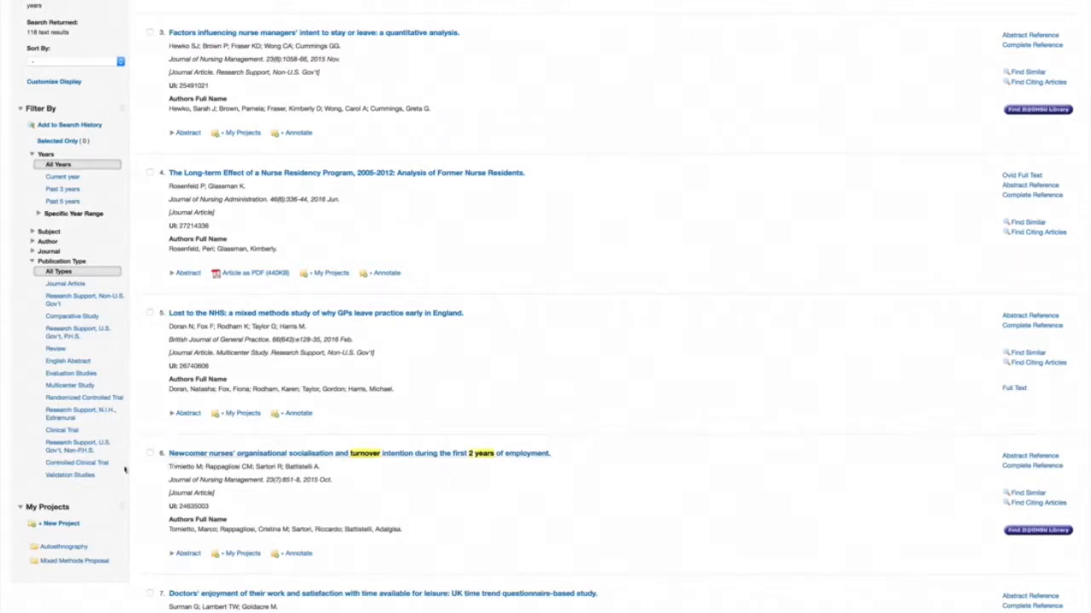
left_click(83, 375)
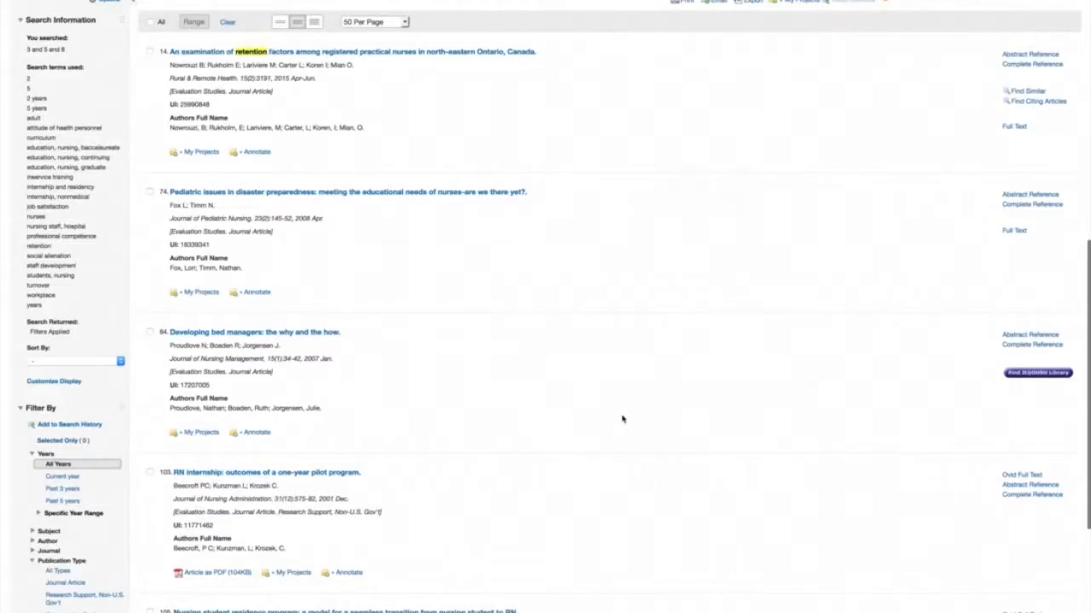
scroll(623, 418, "up", 1)
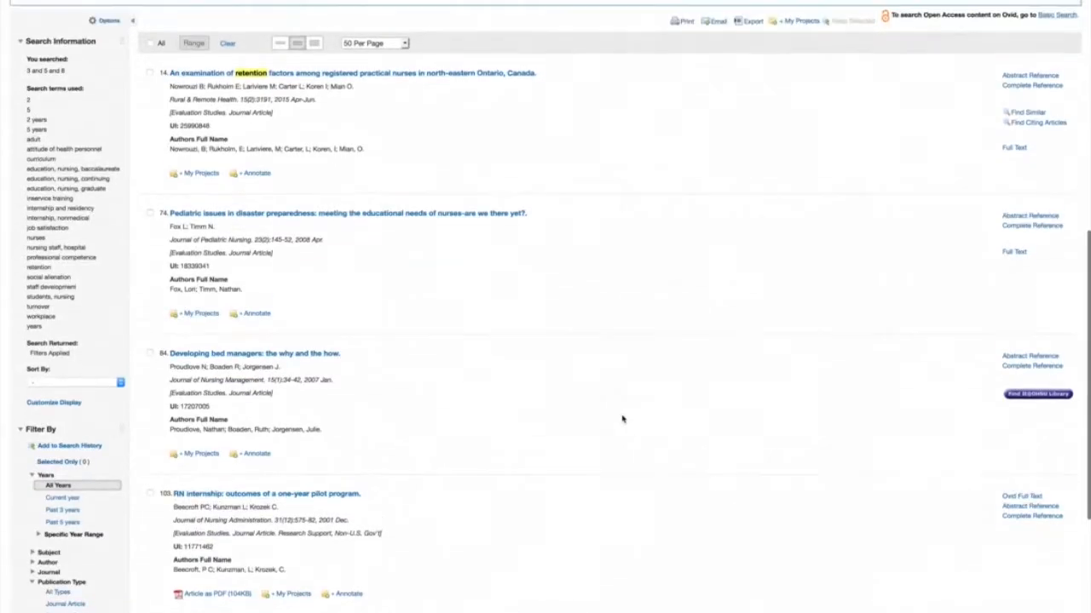
scroll(622, 418, "up", 5)
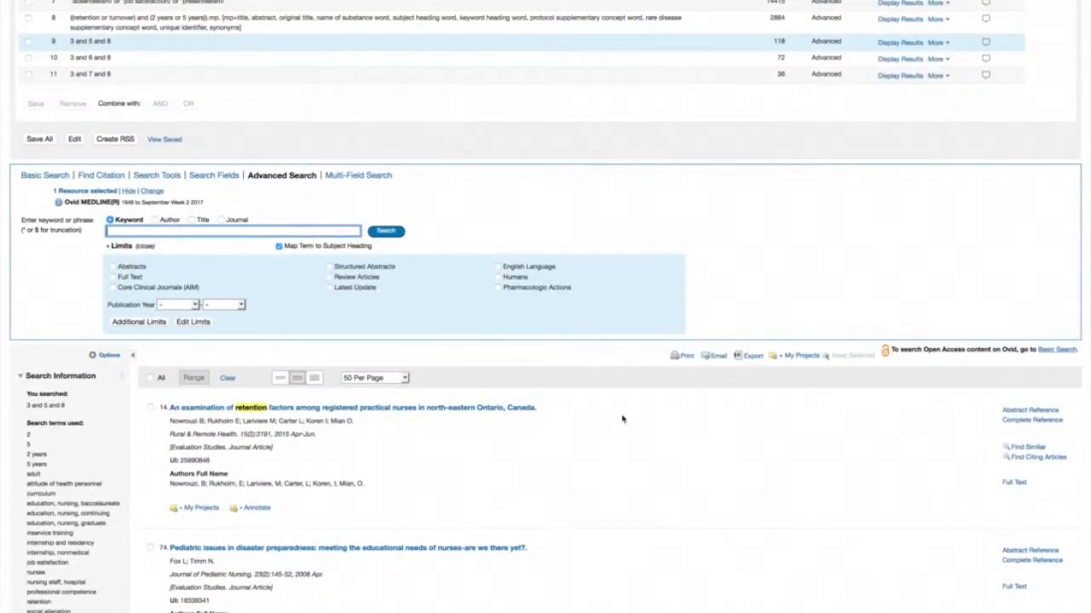
scroll(622, 419, "down", 4)
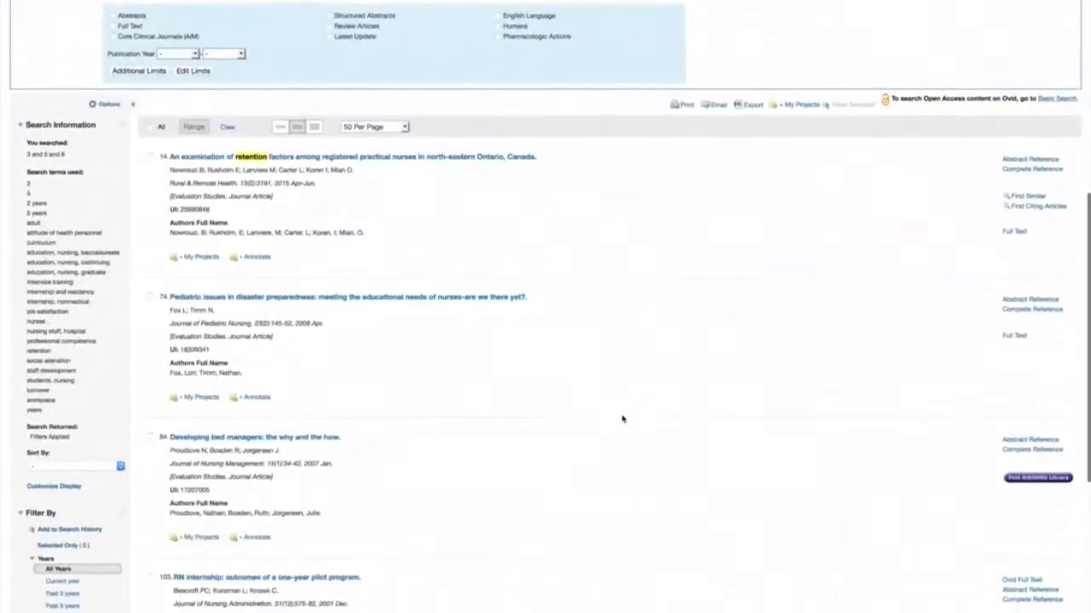
scroll(622, 419, "down", 3)
scroll(622, 418, "down", 3)
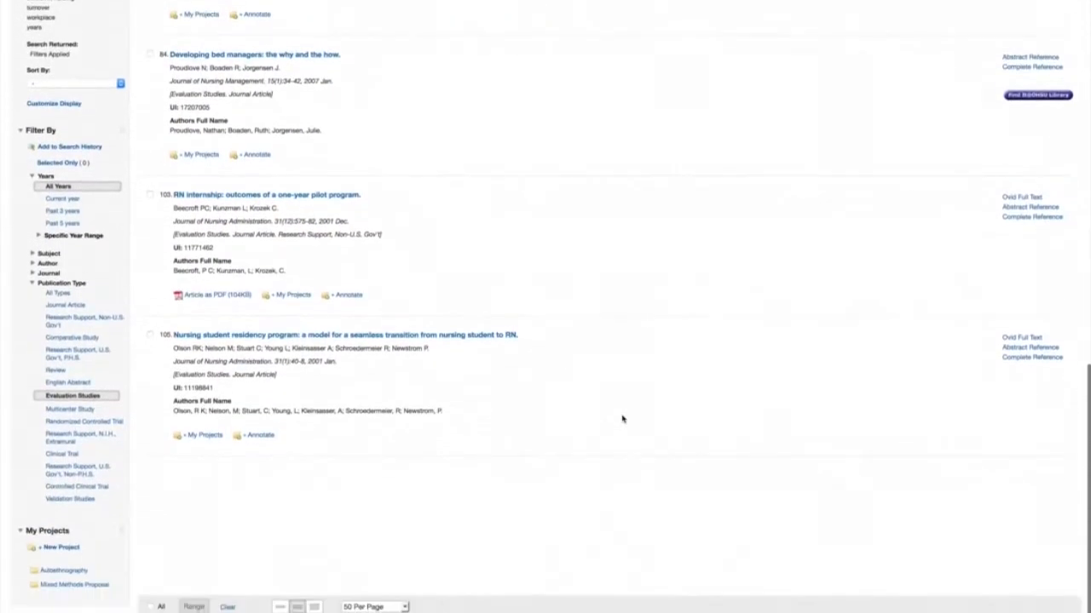
left_click(55, 290)
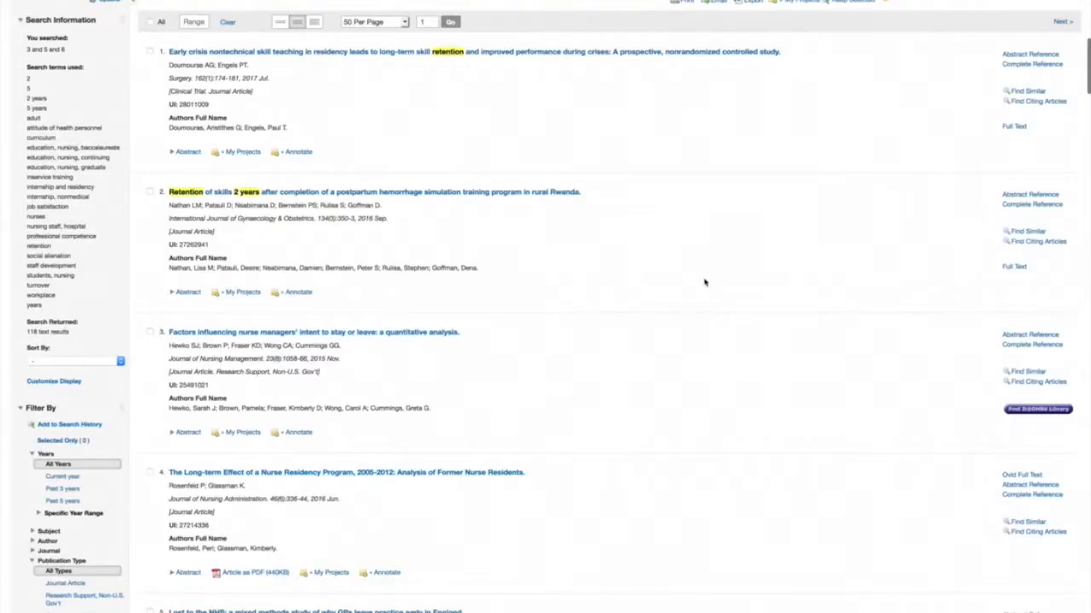
Step: Select all the search results and limit them to the specific year range 2010 to 2017
left_click(150, 23)
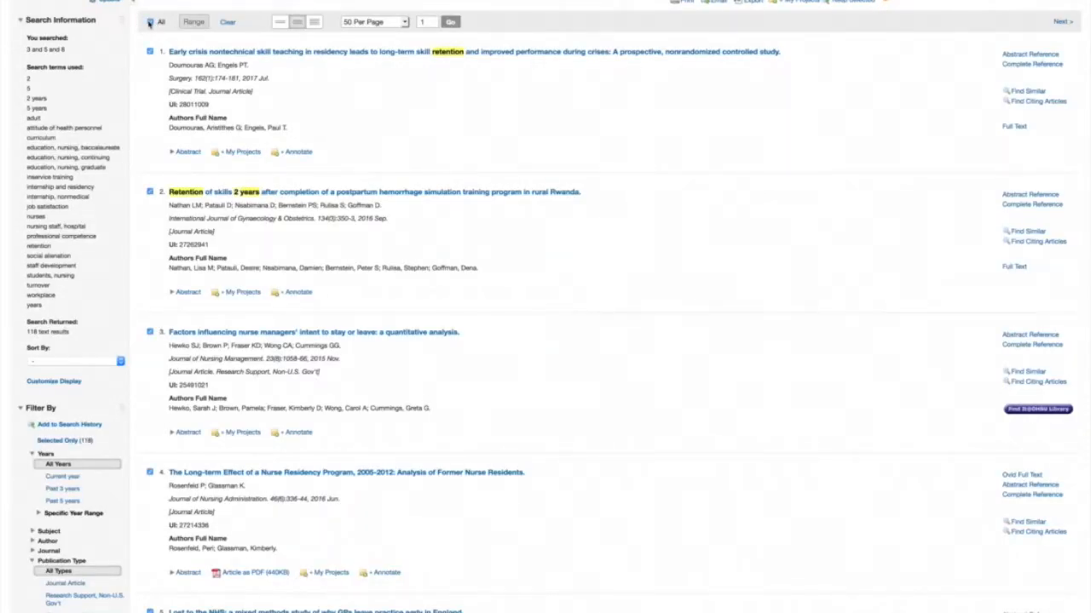
left_click(36, 517)
scroll(119, 501, "down", 1)
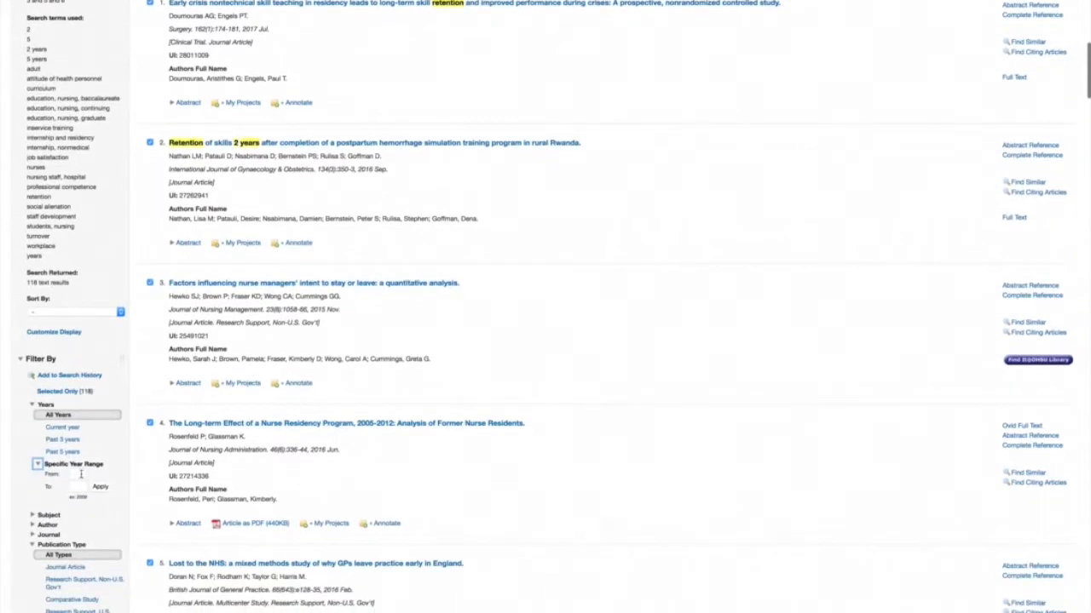
left_click(83, 475)
type("201")
key("Tab")
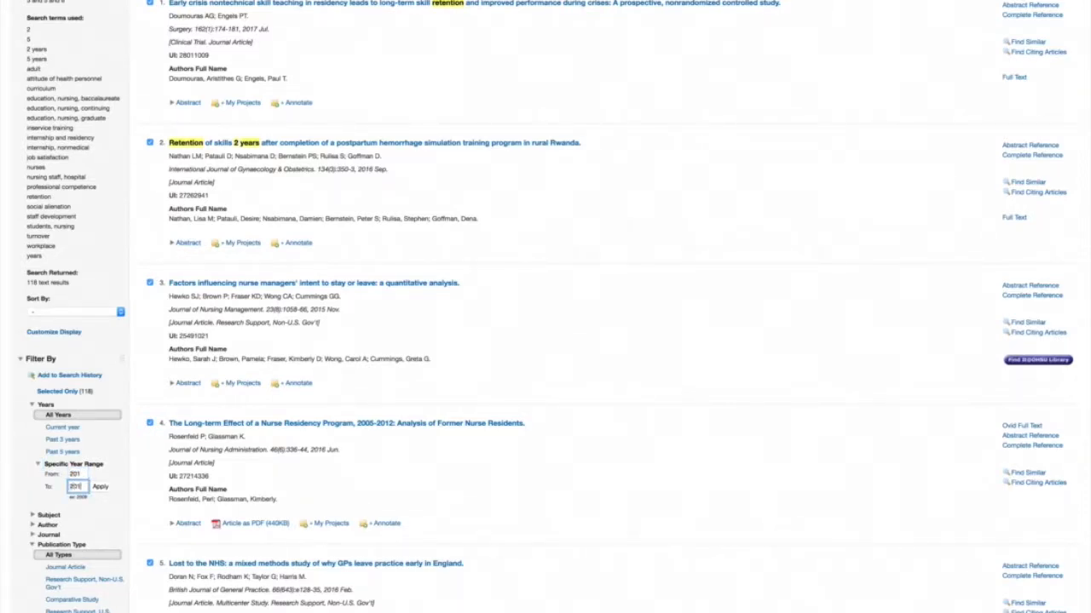
left_click(76, 474)
type("0")
left_click(100, 486)
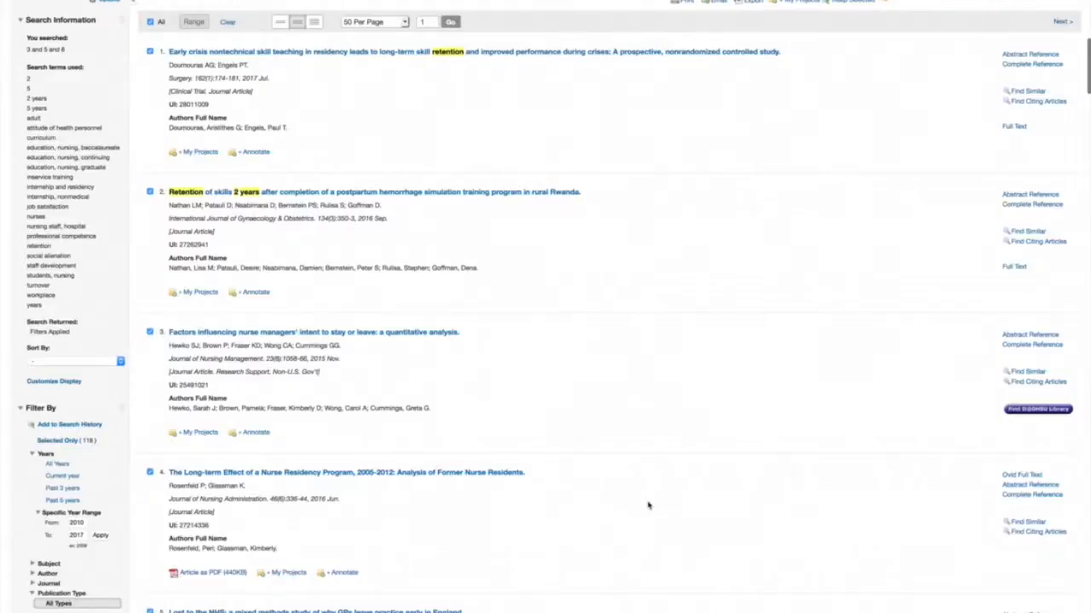
Step: Look through the year-limited articles and export the selected results to an Excel sheet as complete references
scroll(648, 506, "down", 20)
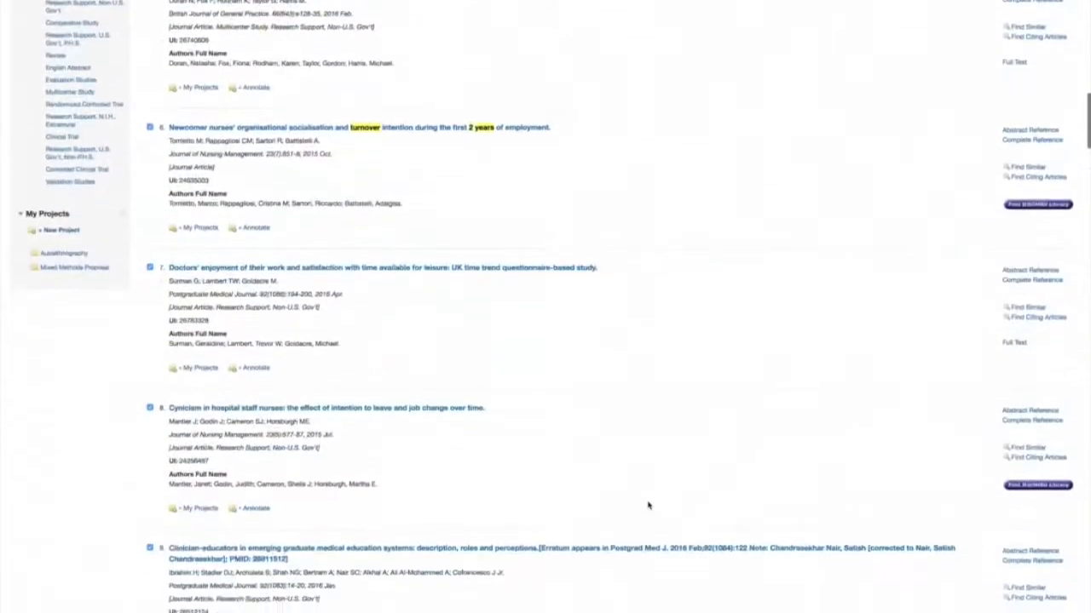
scroll(648, 505, "down", 4)
scroll(648, 505, "up", 20)
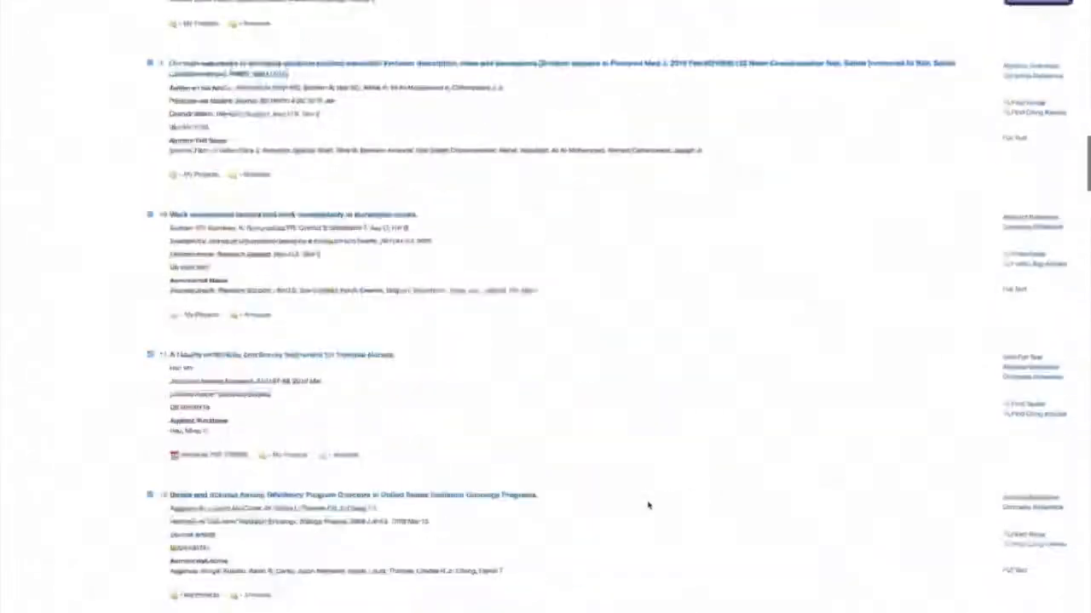
scroll(647, 505, "up", 15)
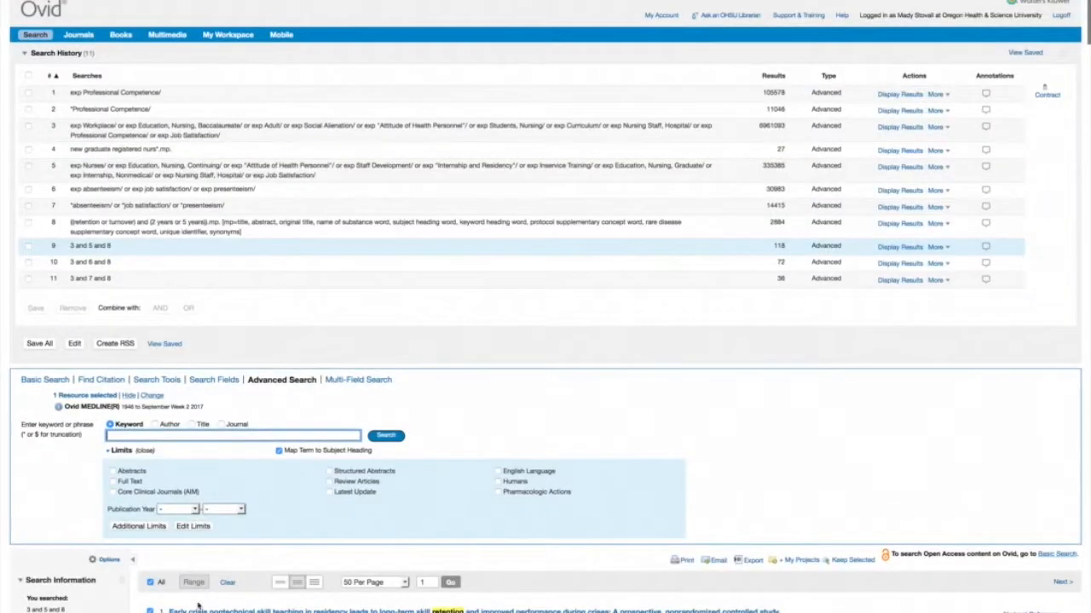
scroll(477, 435, "down", 5)
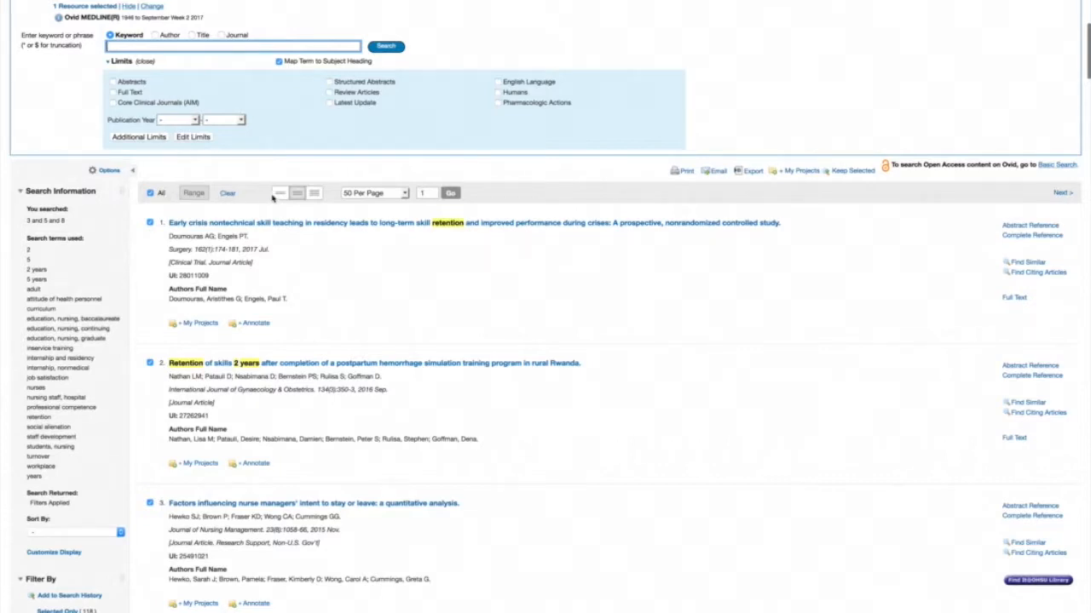
left_click(753, 172)
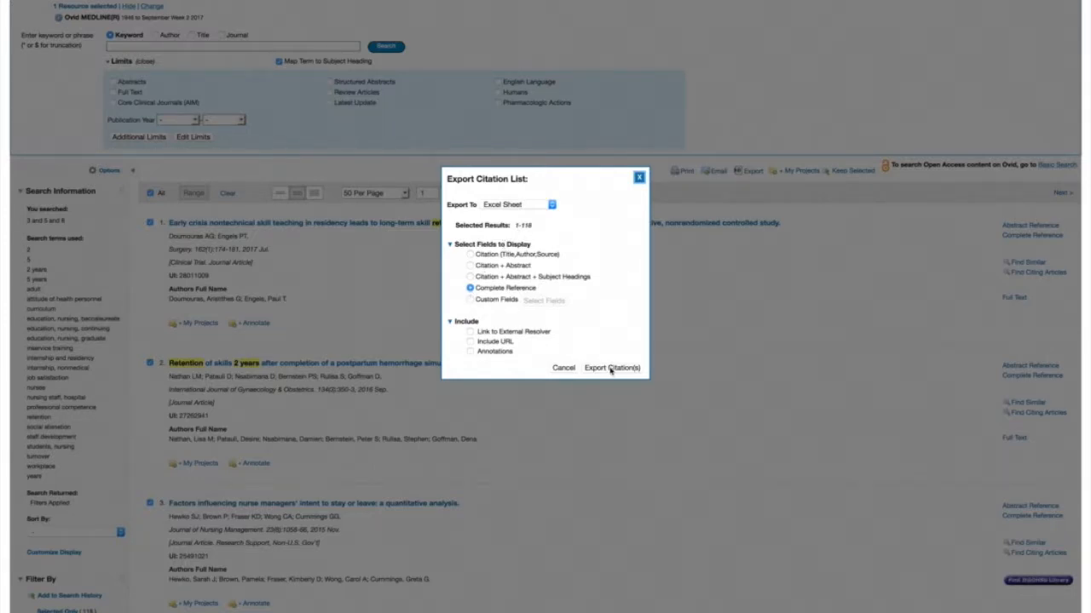
left_click(610, 368)
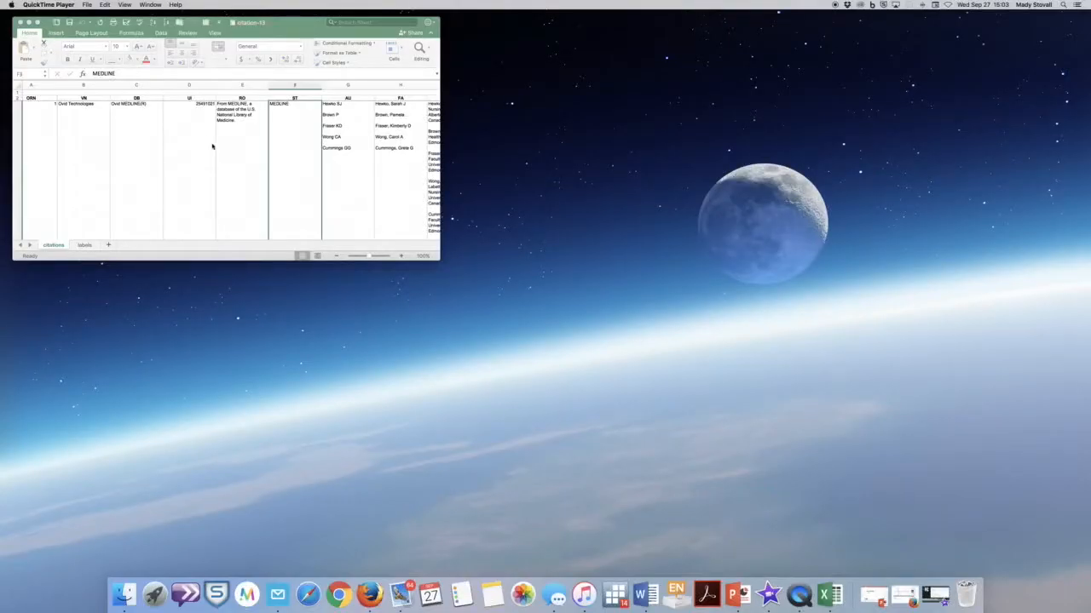
Step: In Excel, enlarge the exported citation-13 workbook window, zoom out to 55% and look through the citation rows
left_click_drag(440, 263, 974, 529)
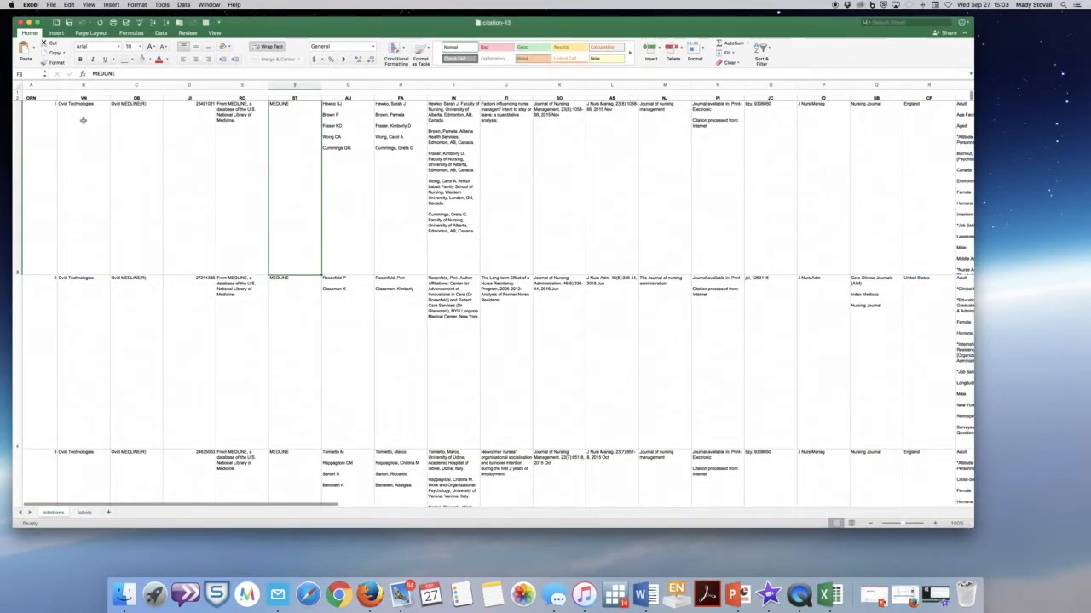
scroll(160, 125, "left", 2)
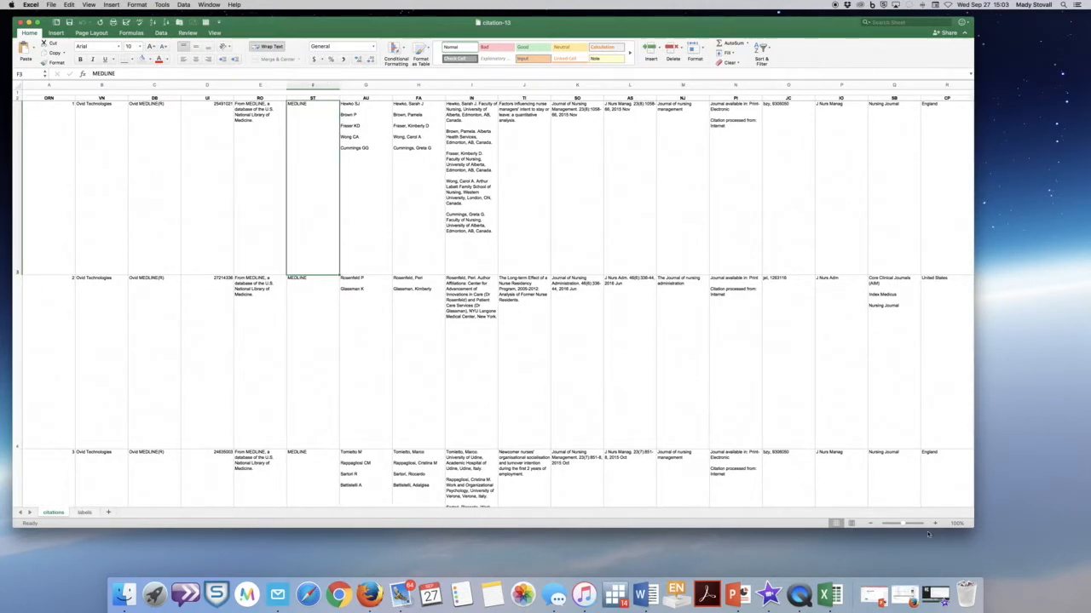
left_click_drag(902, 524, 892, 524)
scroll(468, 423, "down", 10)
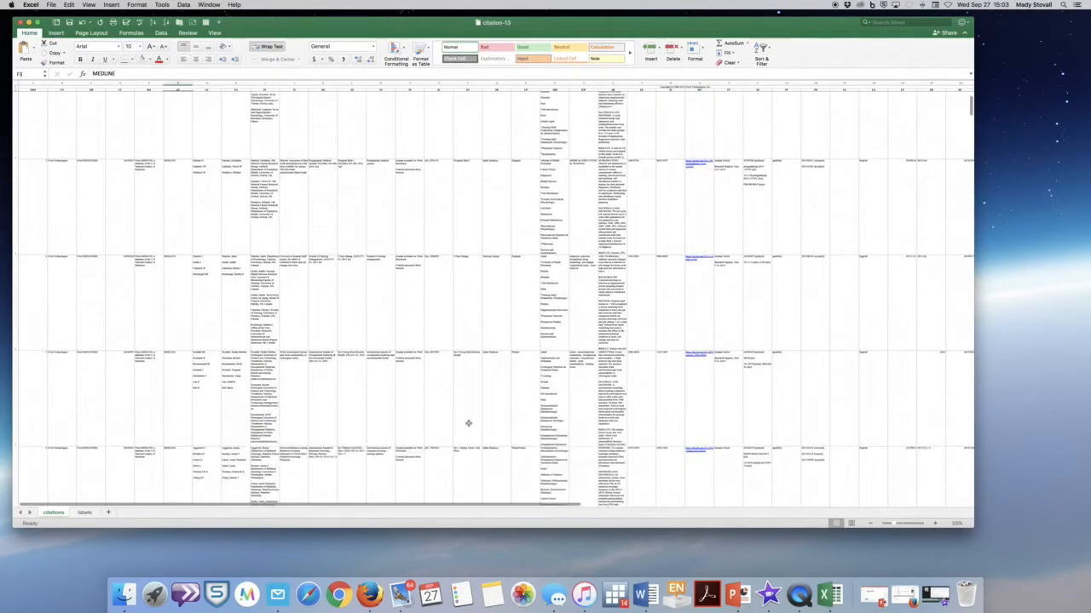
scroll(468, 423, "down", 10)
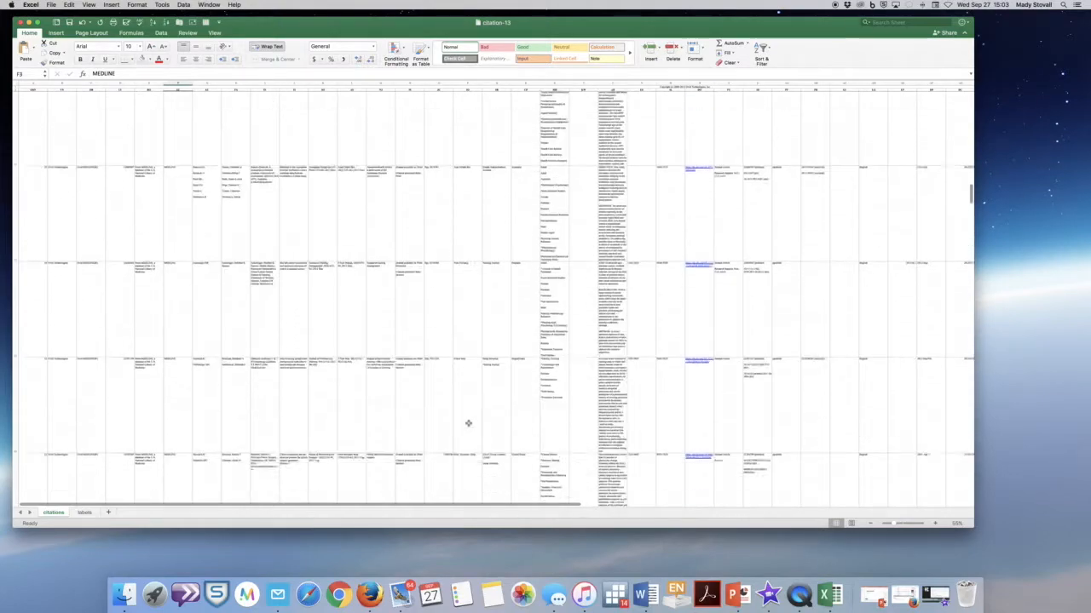
Step: Open the labels sheet of the citation workbook, enlarge its view and show the workbook full screen
scroll(467, 423, "up", 10)
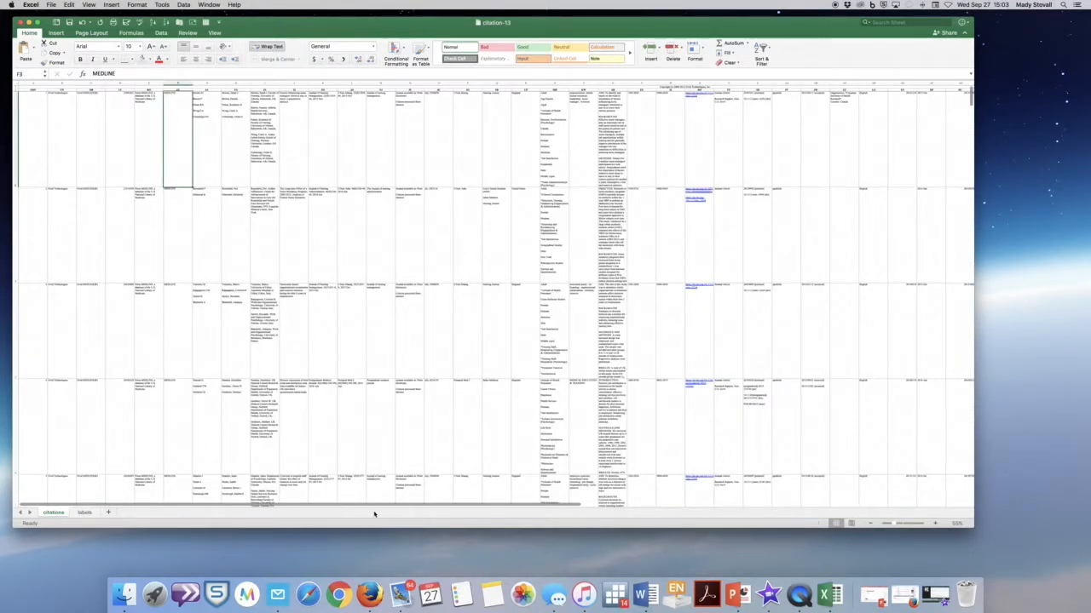
left_click(85, 512)
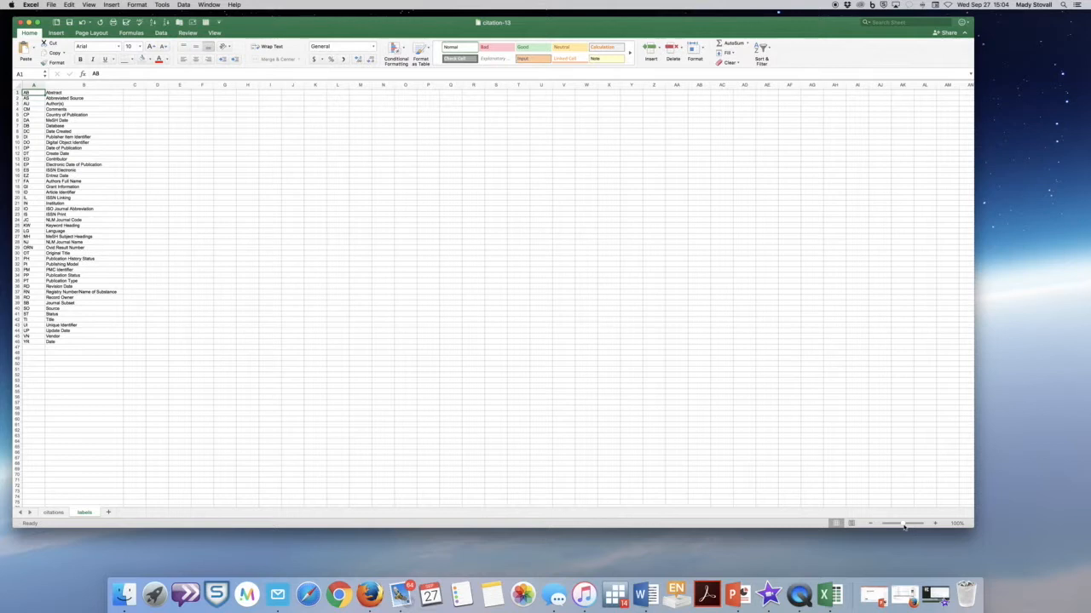
left_click_drag(903, 523, 912, 523)
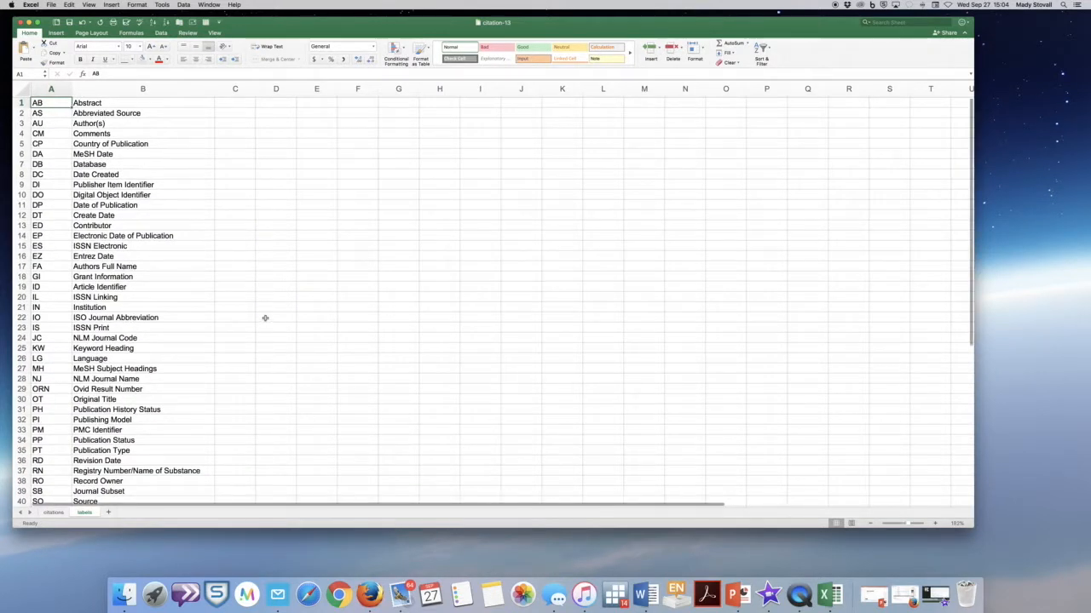
left_click(39, 23)
scroll(122, 224, "down", 2)
scroll(122, 224, "up", 2)
Step: Review the field abbreviations in column A against their descriptions in column B on the labels sheet
left_click(37, 78)
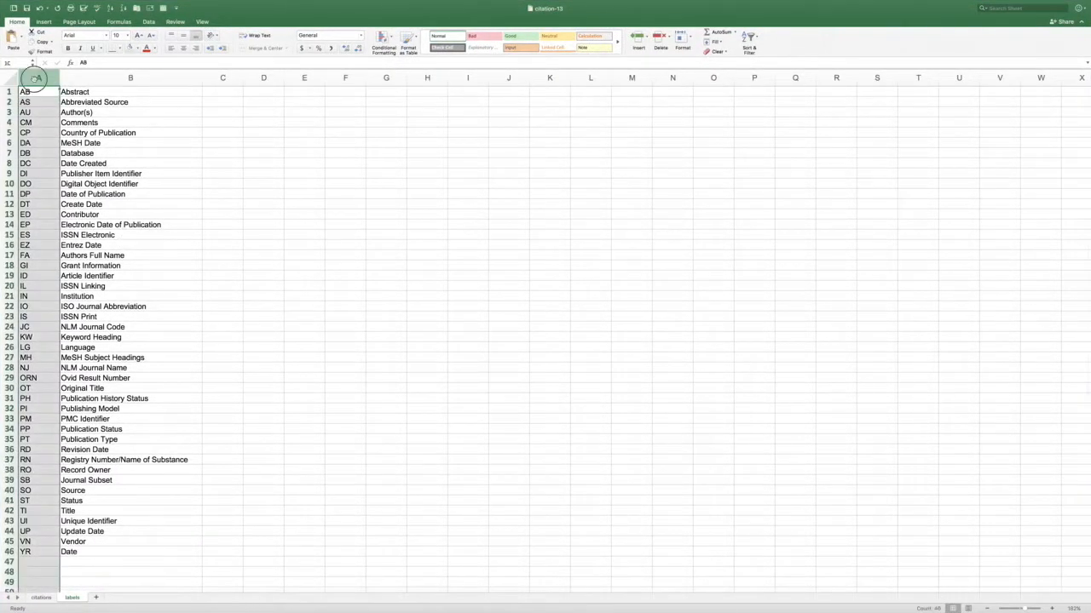
left_click(83, 77)
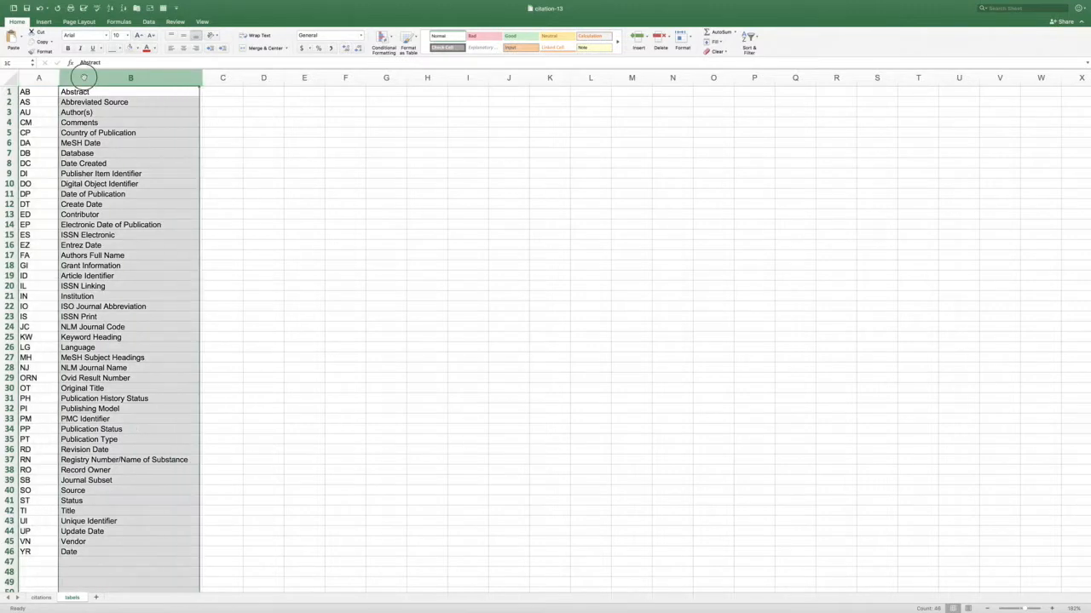
left_click(38, 78)
left_click(308, 477)
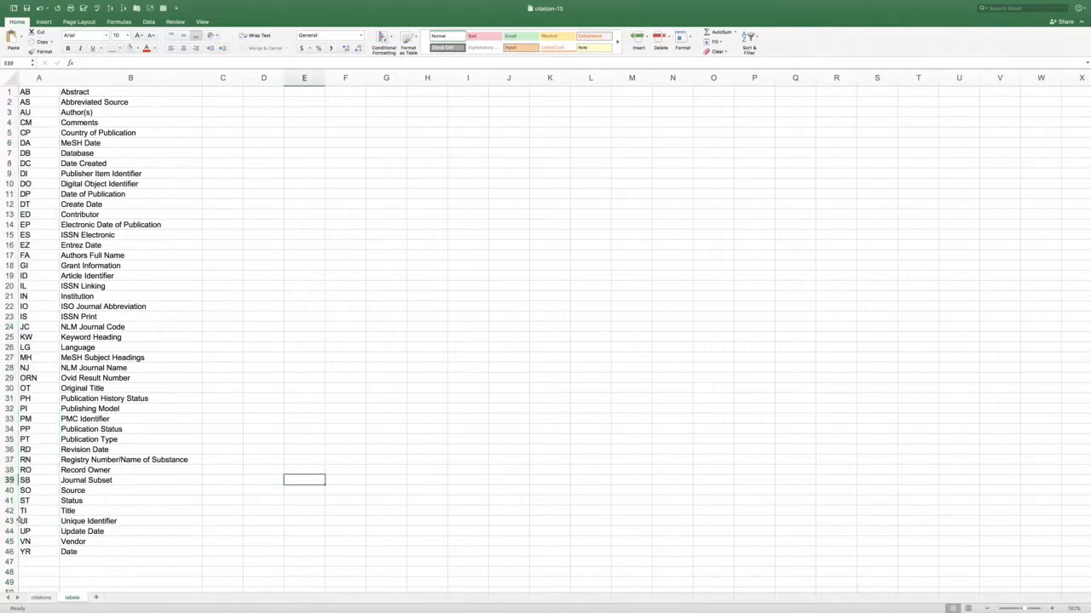
Step: Return to the citations sheet, zoom in and examine the field codes in header row 2 up to MH
left_click(41, 598)
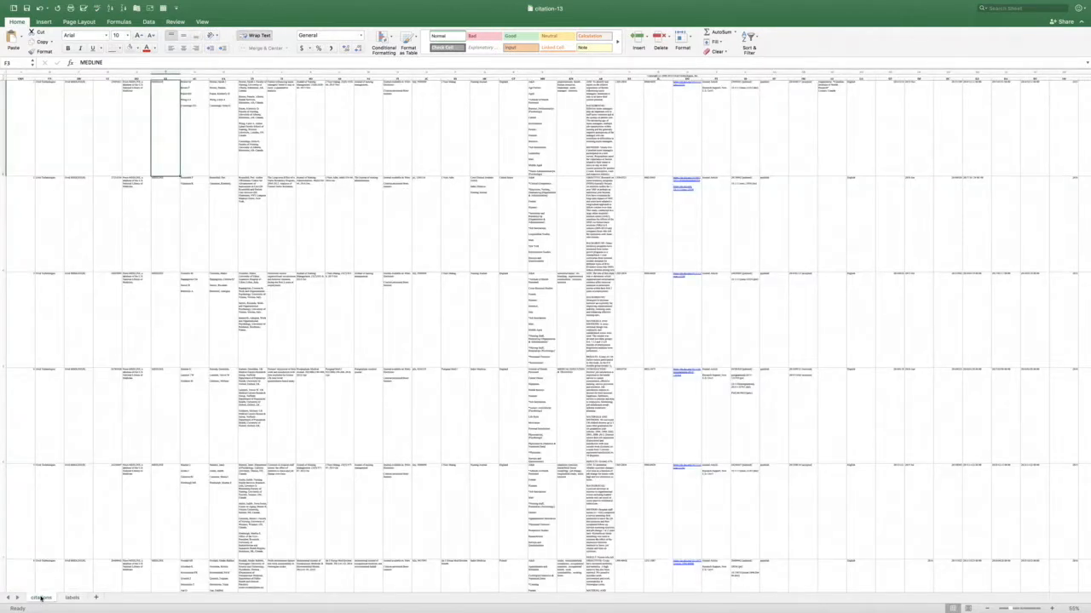
left_click_drag(1008, 609, 1034, 608)
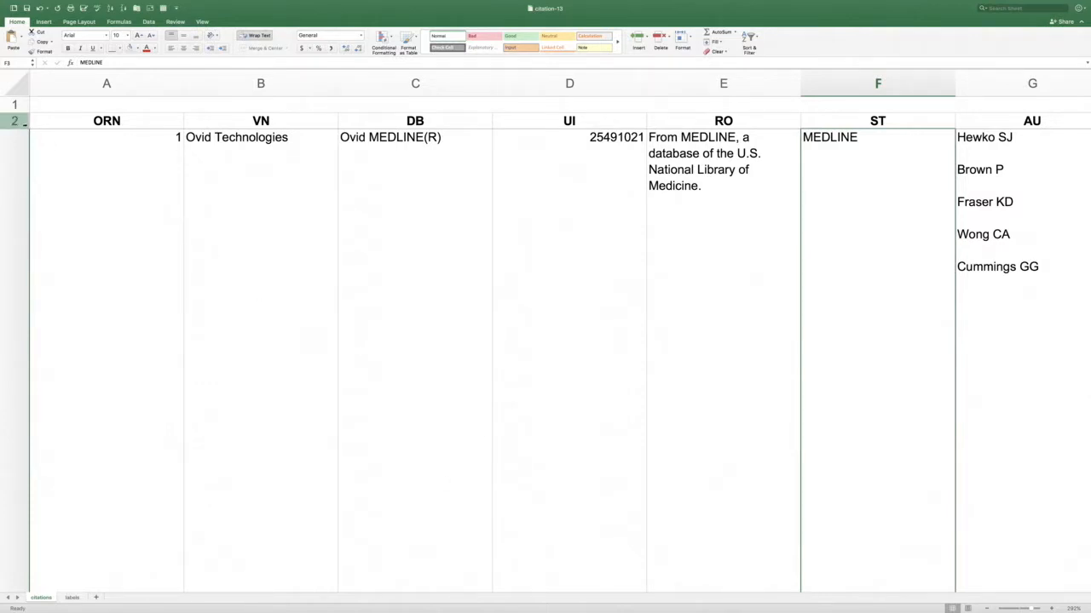
left_click(15, 121)
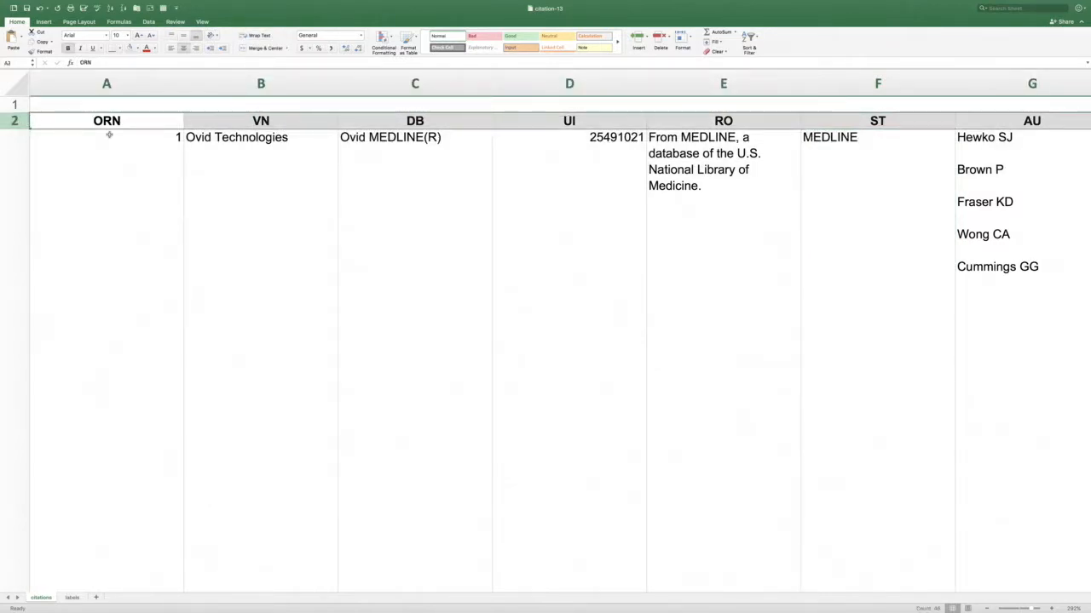
scroll(108, 136, "right", 6)
scroll(107, 136, "right", 15)
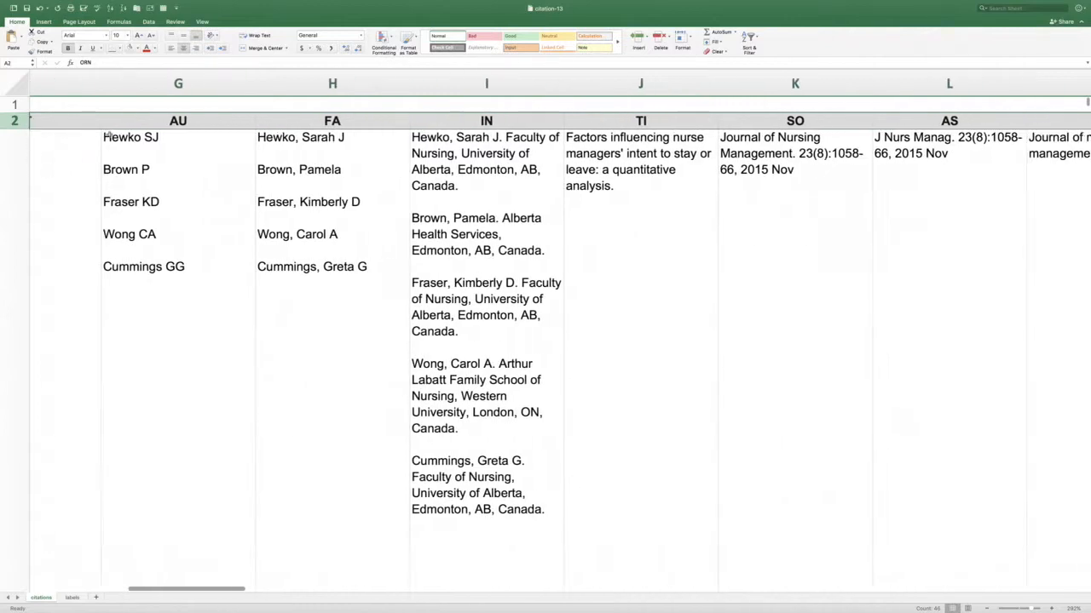
scroll(109, 137, "right", 5)
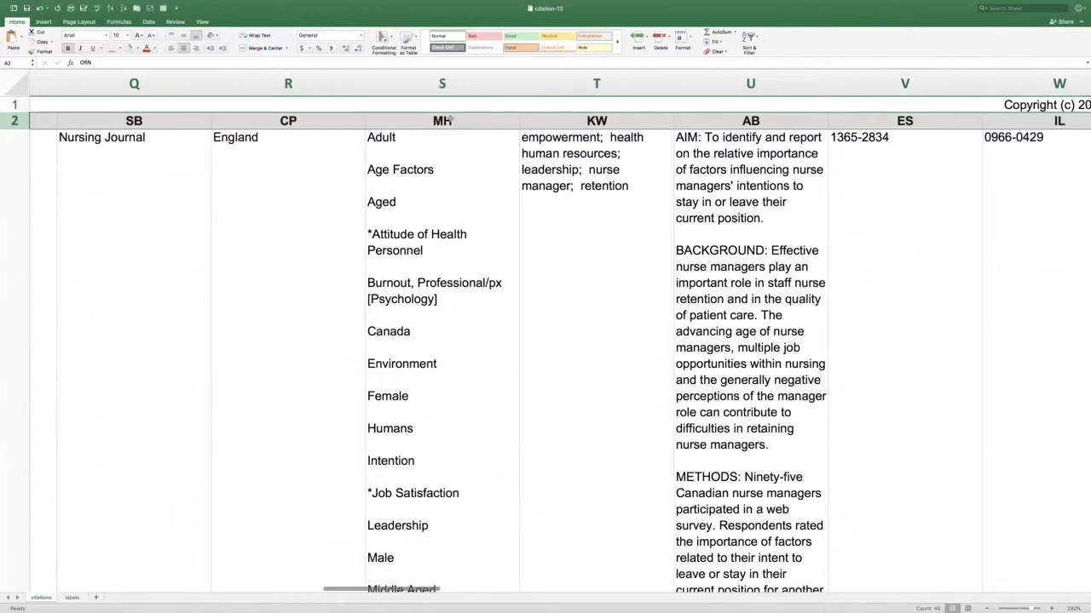
left_click(450, 120)
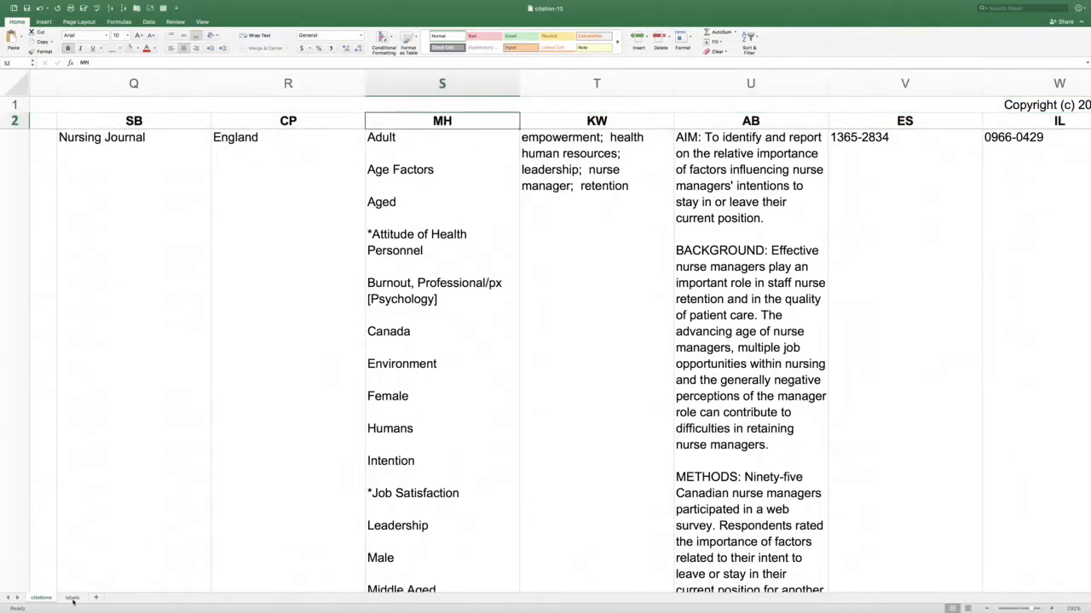
Step: Look up the MH and PT codes on the labels sheet, selecting each code's row
left_click(72, 598)
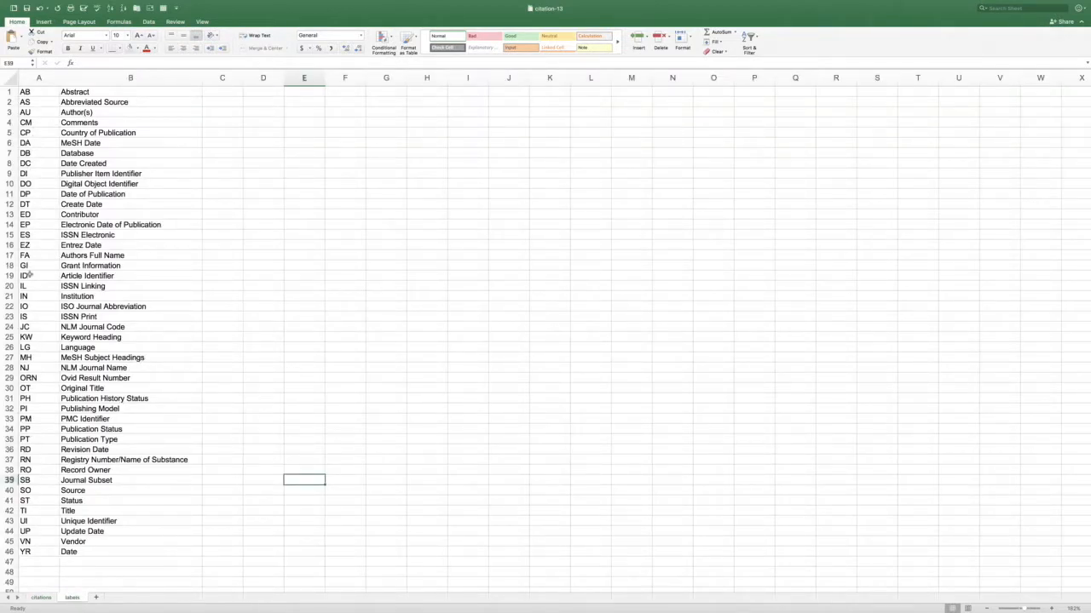
left_click(14, 357)
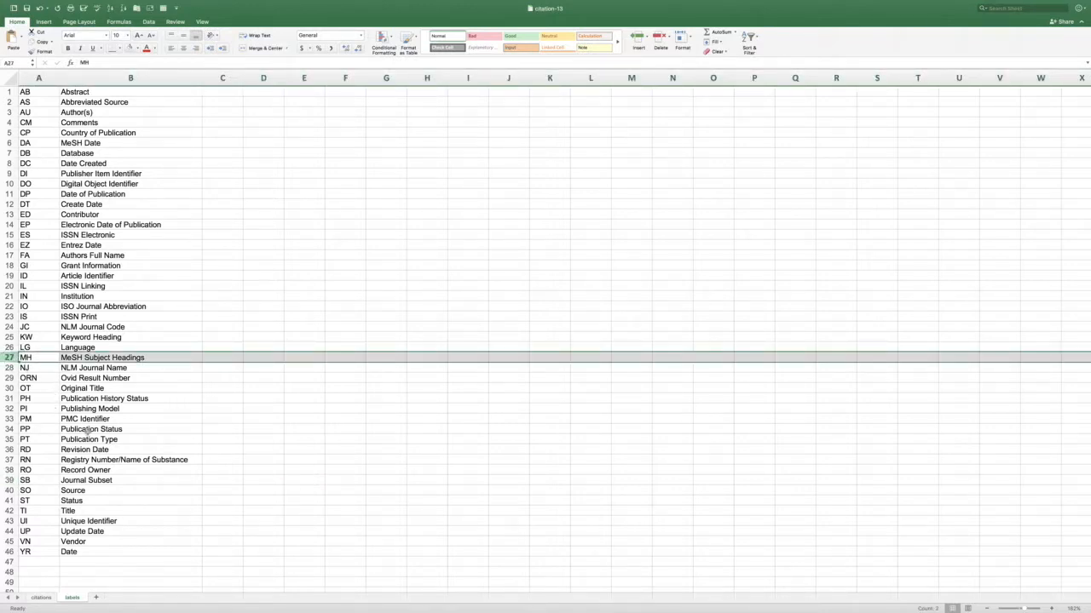
left_click(88, 438)
left_click(14, 440)
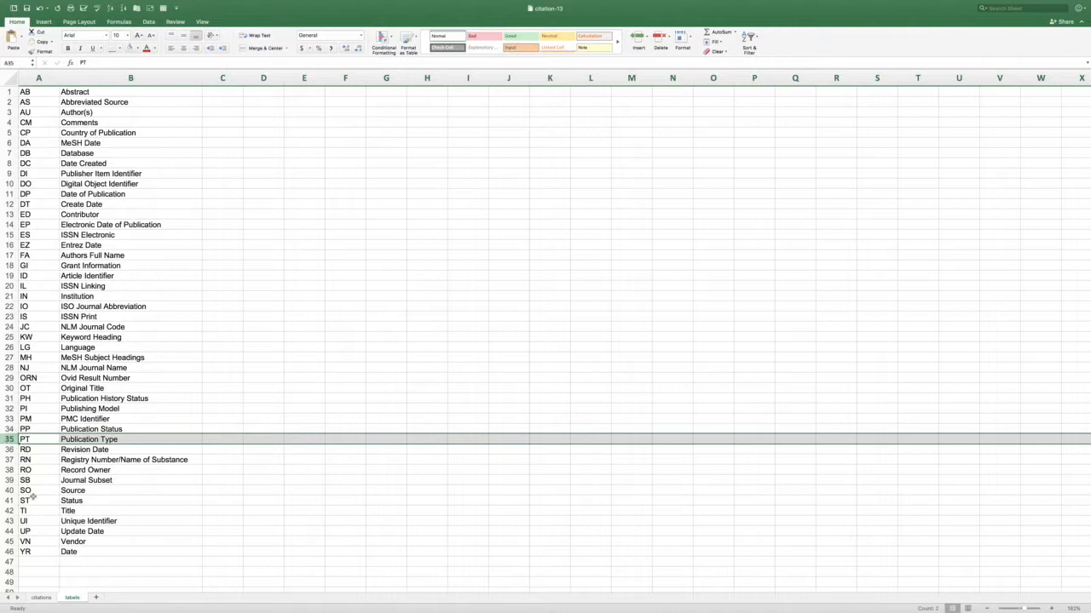
Step: On the citations sheet, widen the abstract column U (AB) to more than twice its width
left_click(40, 597)
scroll(331, 516, "down", 2)
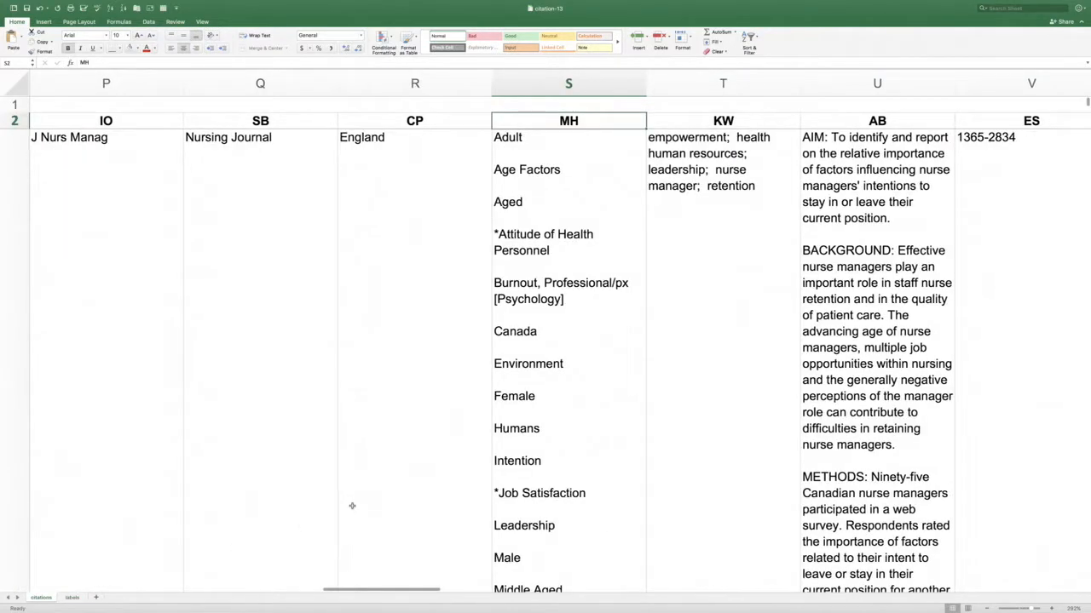
scroll(349, 506, "up", 3)
scroll(352, 506, "right", 5)
left_click(450, 244)
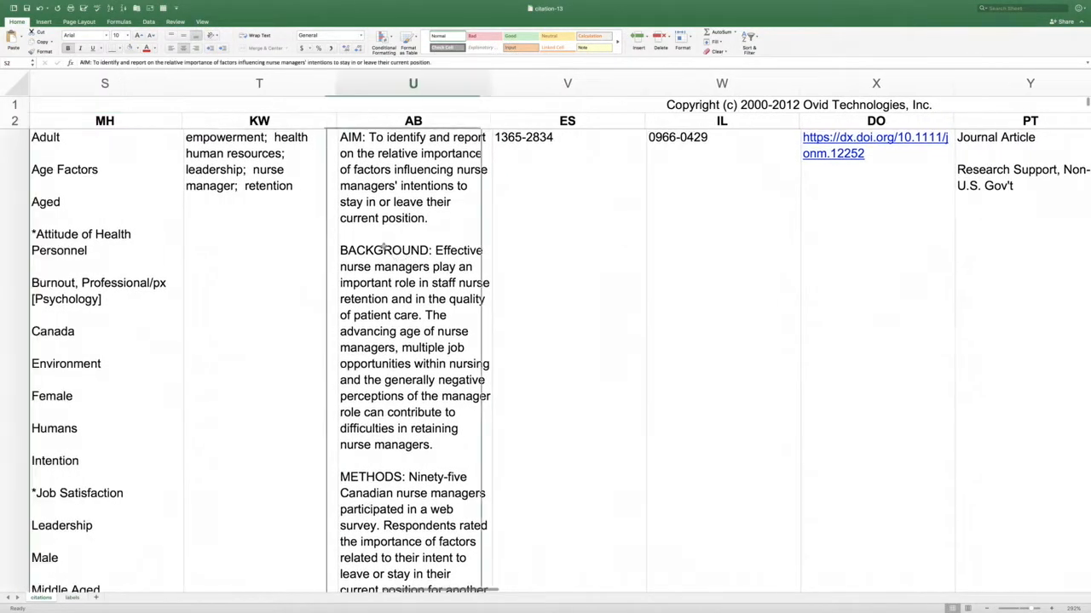
left_click(398, 78)
left_click_drag(492, 83, 705, 75)
scroll(565, 294, "down", 1)
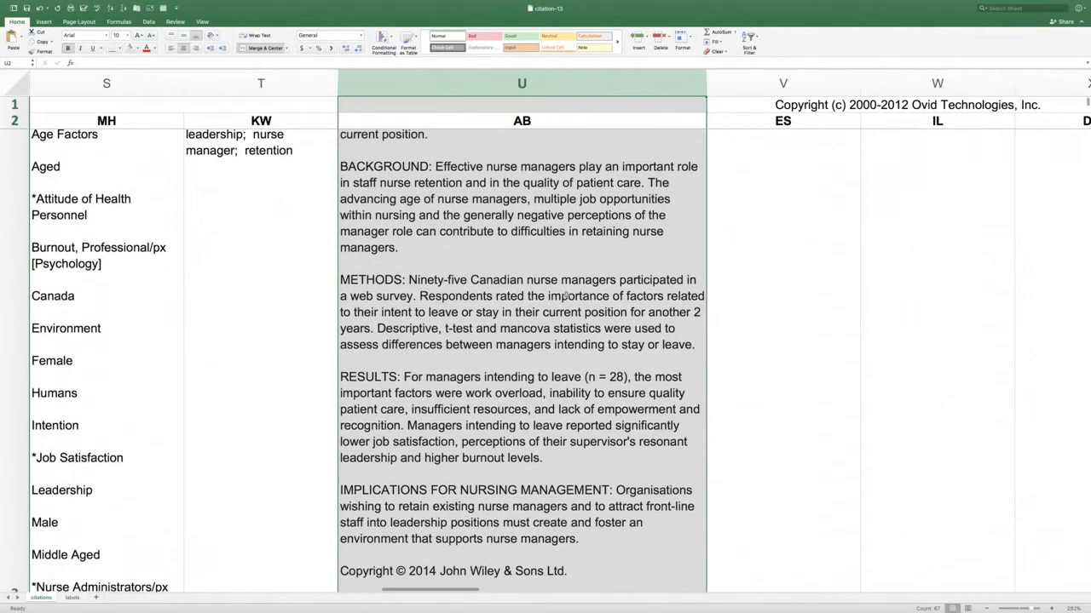
Step: Zoom the citations sheet out to 134% and look through its remaining columns and the first few citation rows
left_click_drag(1037, 607, 1028, 608)
scroll(768, 424, "right", 10)
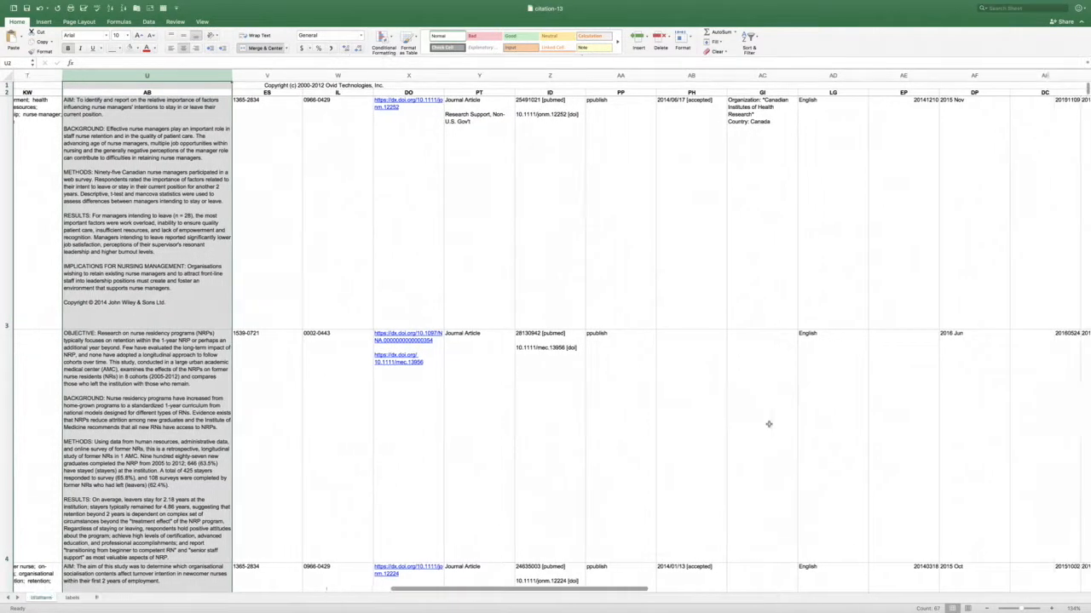
scroll(769, 425, "right", 8)
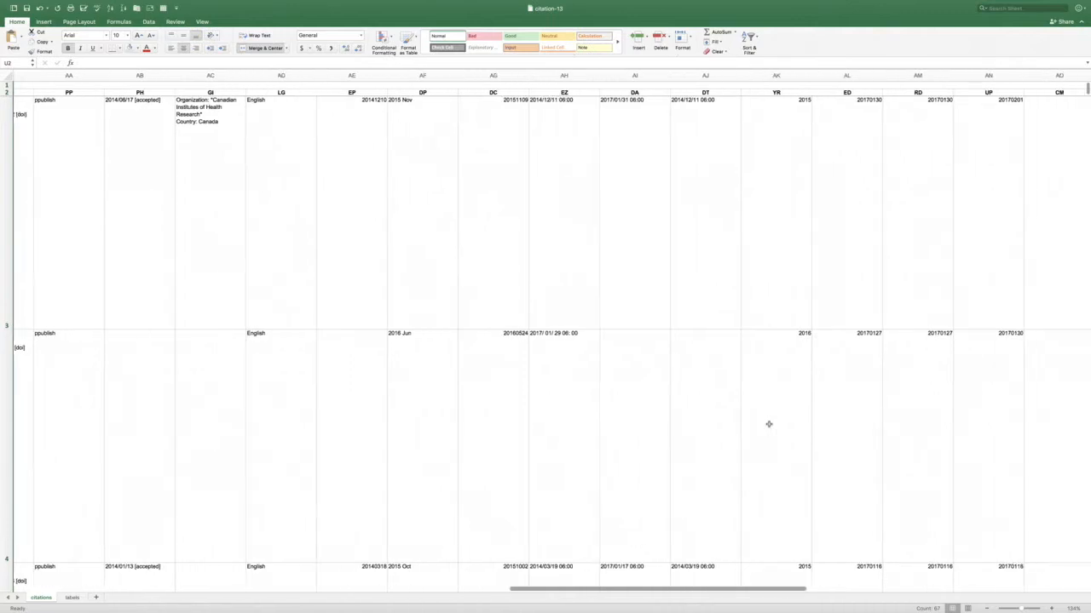
scroll(769, 425, "right", 15)
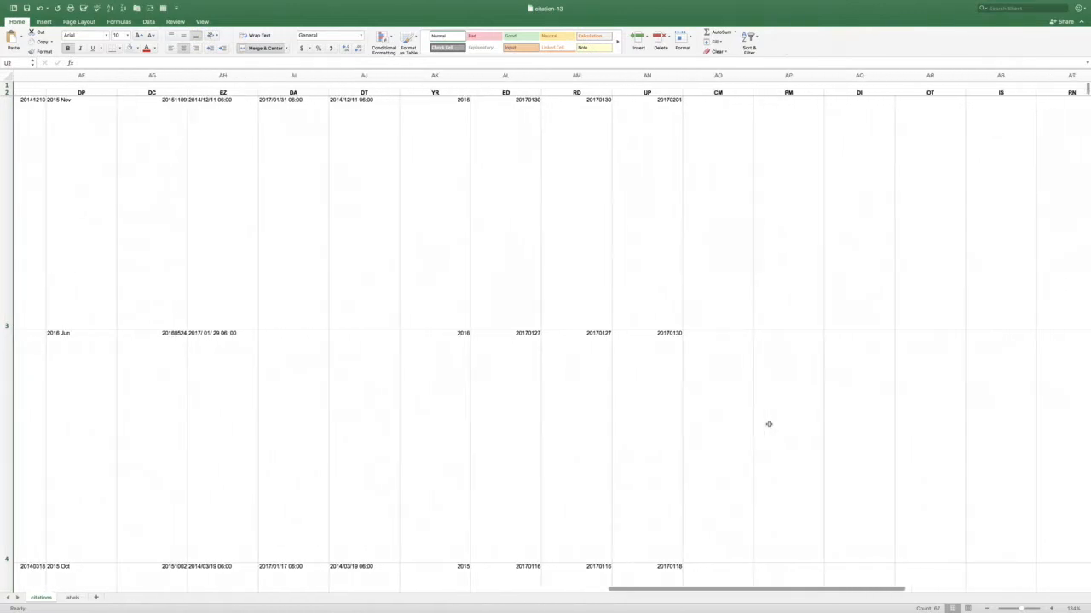
scroll(768, 425, "right", 20)
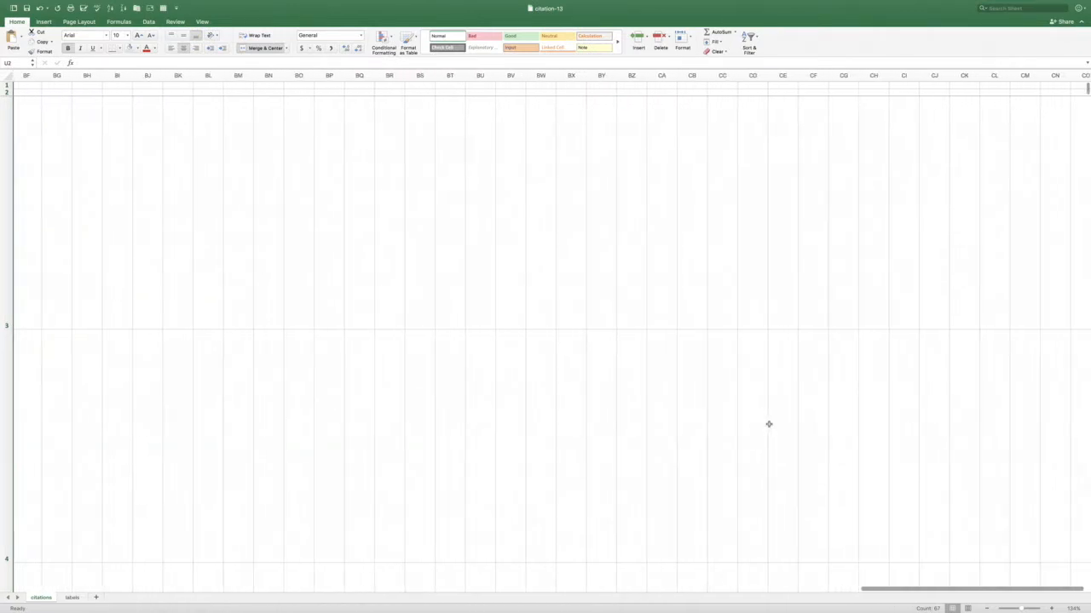
scroll(463, 436, "left", 20)
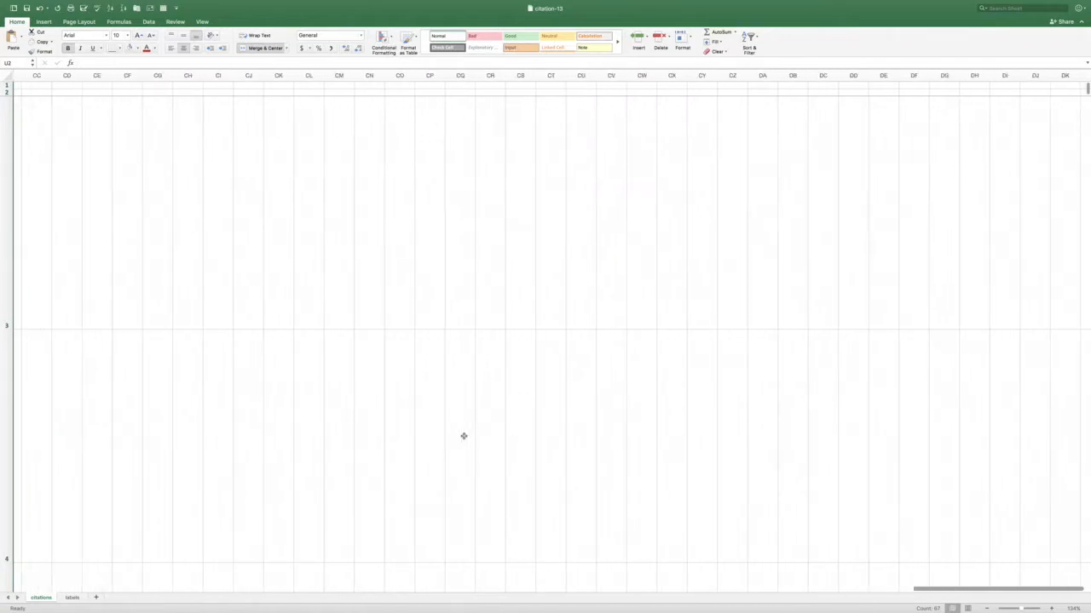
scroll(464, 436, "left", 15)
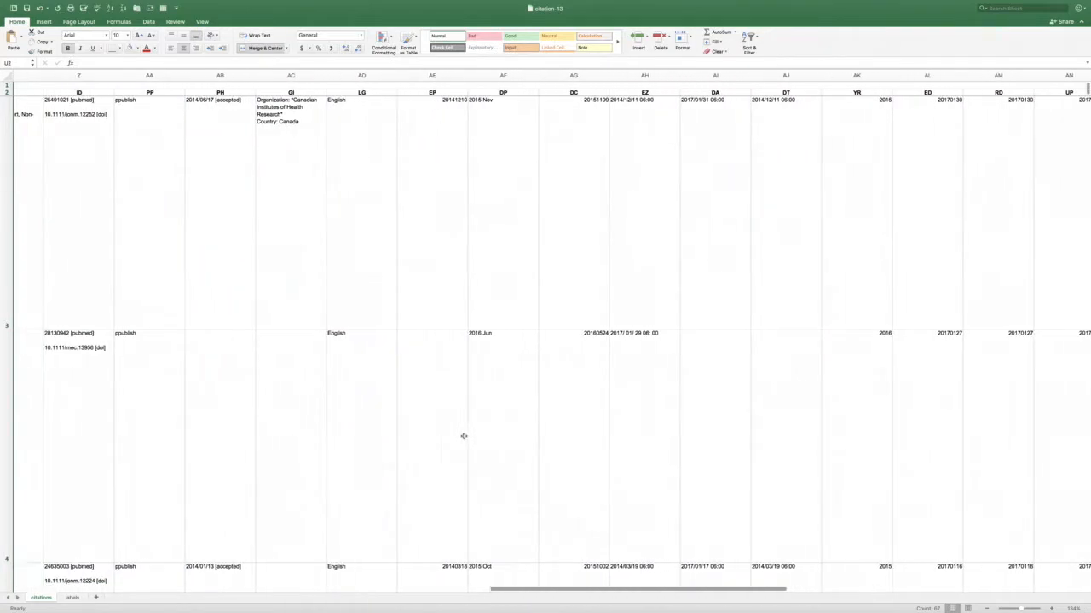
scroll(463, 436, "left", 15)
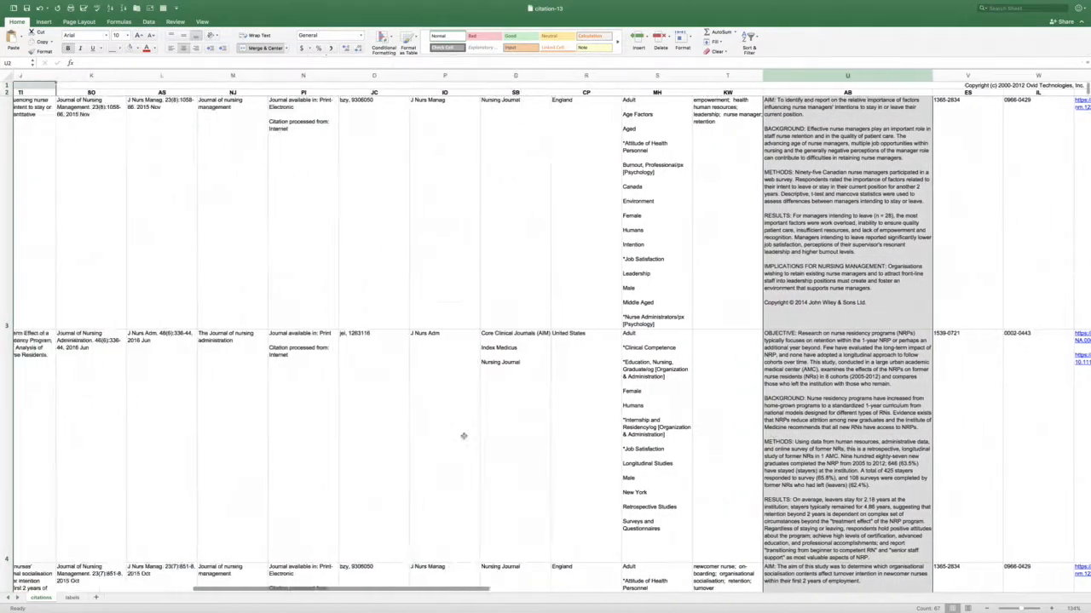
scroll(463, 436, "down", 1)
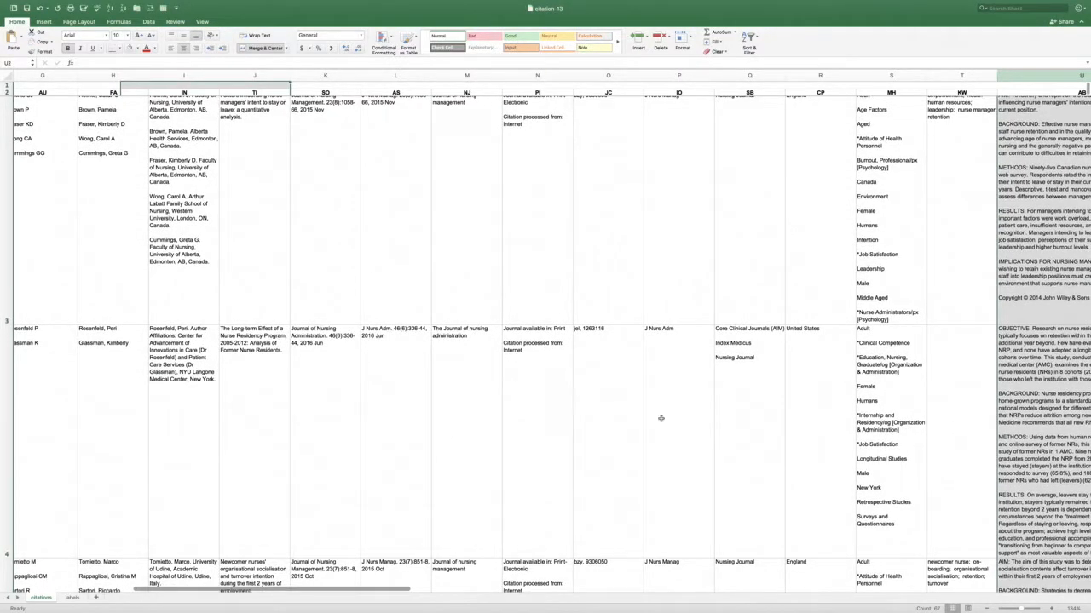
scroll(757, 404, "down", 5)
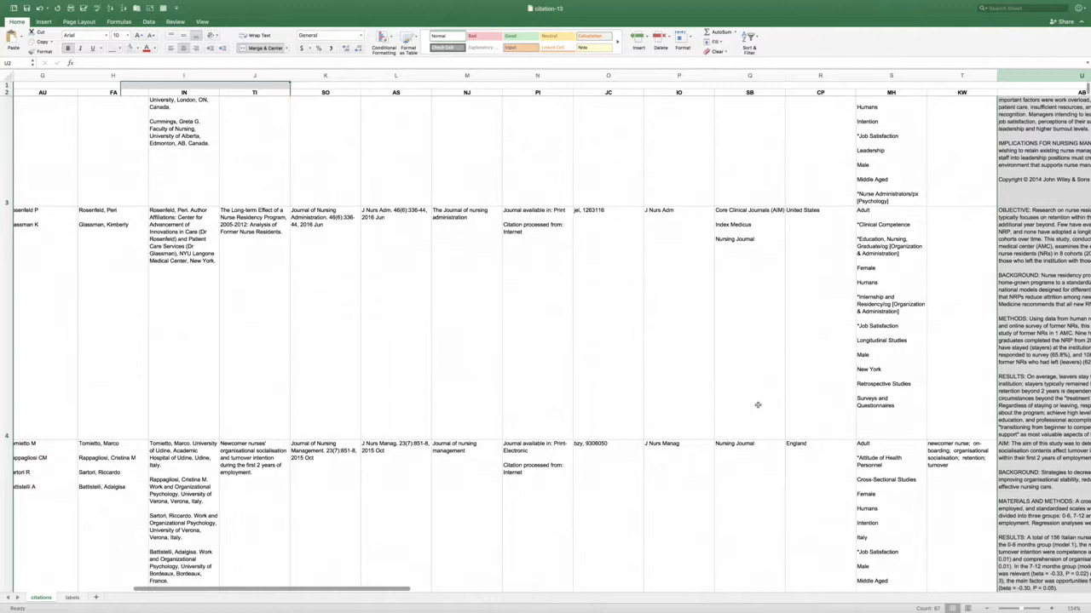
Step: Add a Classic conditional formatting rule to column U giving cells with specific text containing "research" a light red fill with dark red text
scroll(758, 404, "right", 5)
left_click(889, 76)
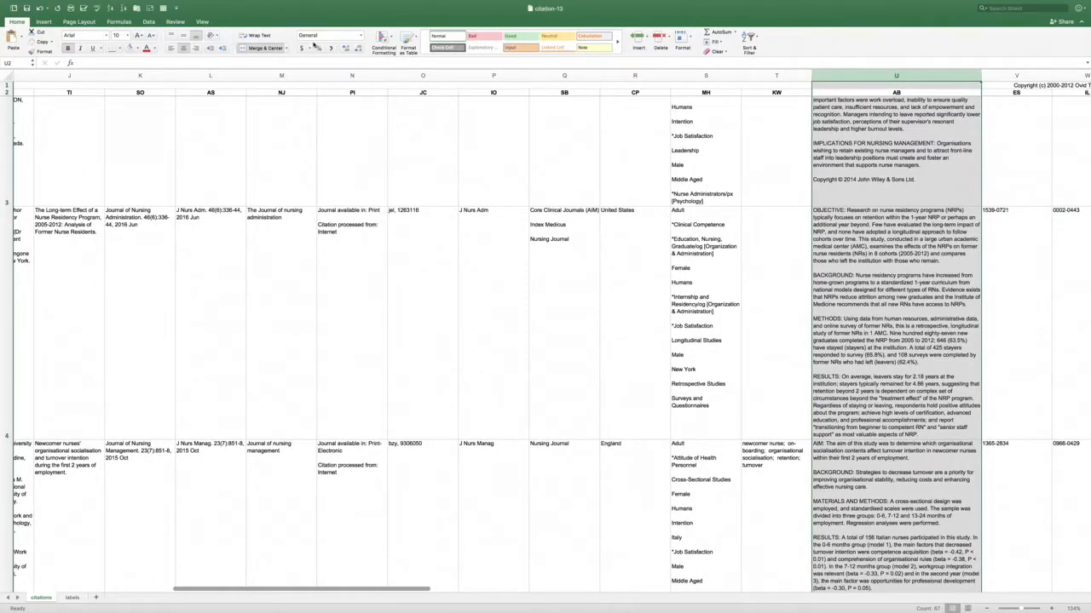
left_click(384, 39)
mouse_move(384, 53)
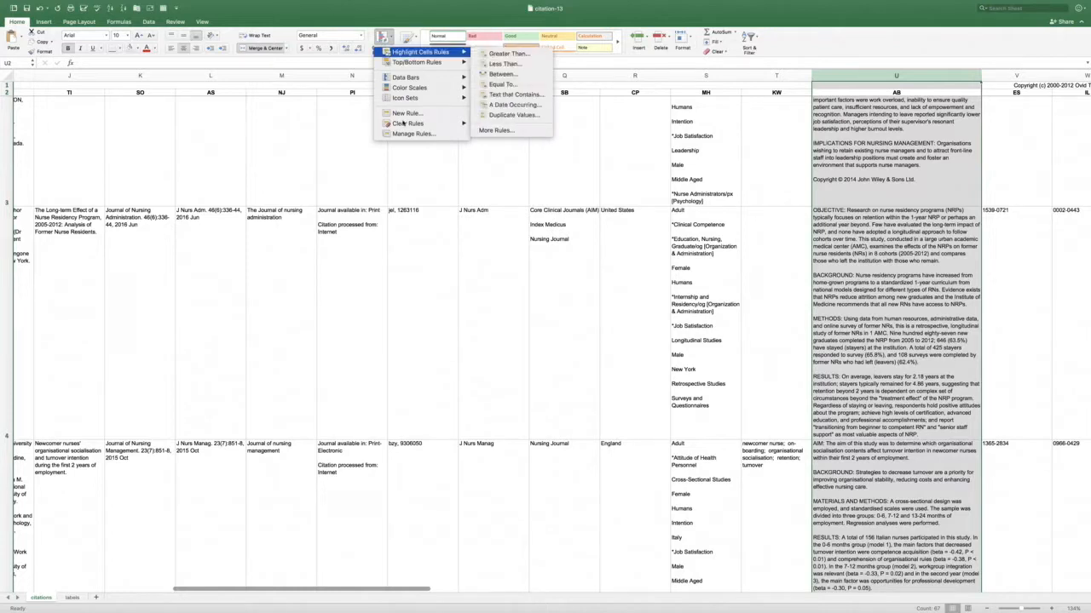
mouse_move(405, 126)
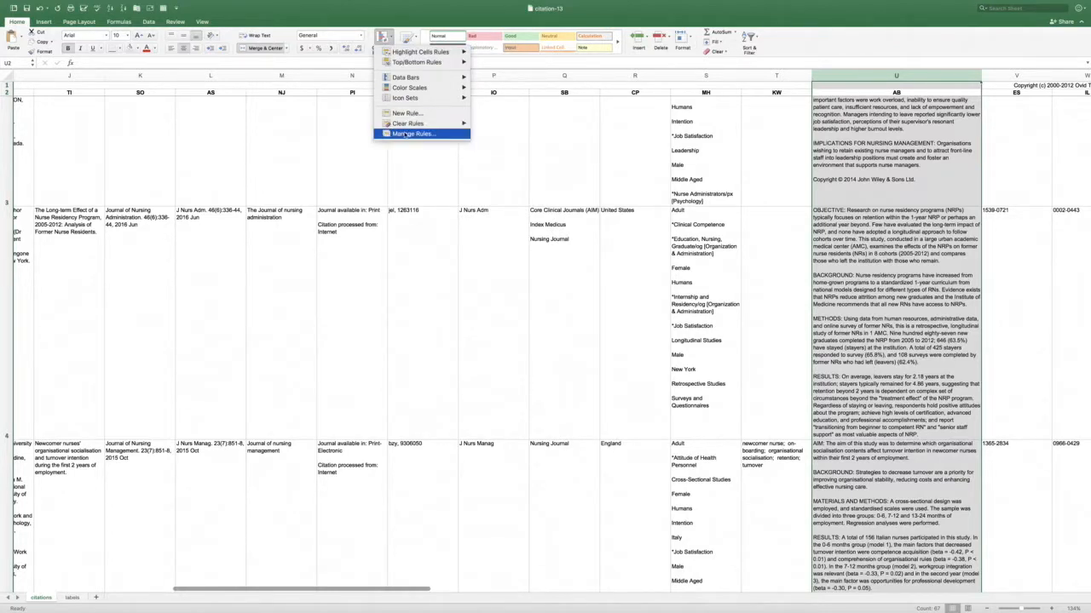
left_click(406, 113)
left_click(499, 139)
left_click(504, 170)
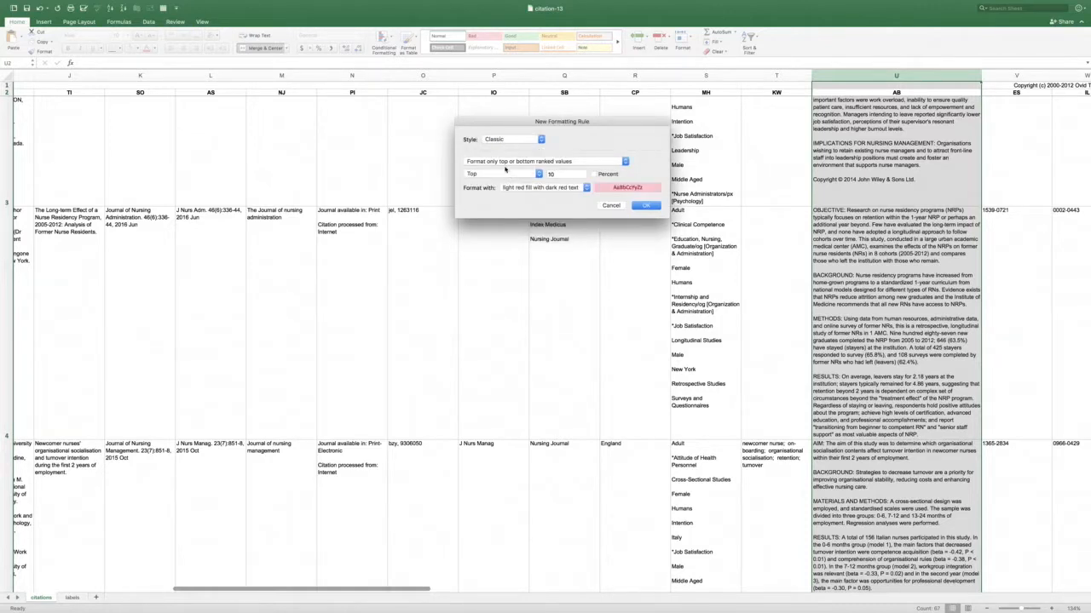
left_click(508, 162)
left_click(505, 154)
left_click(647, 172)
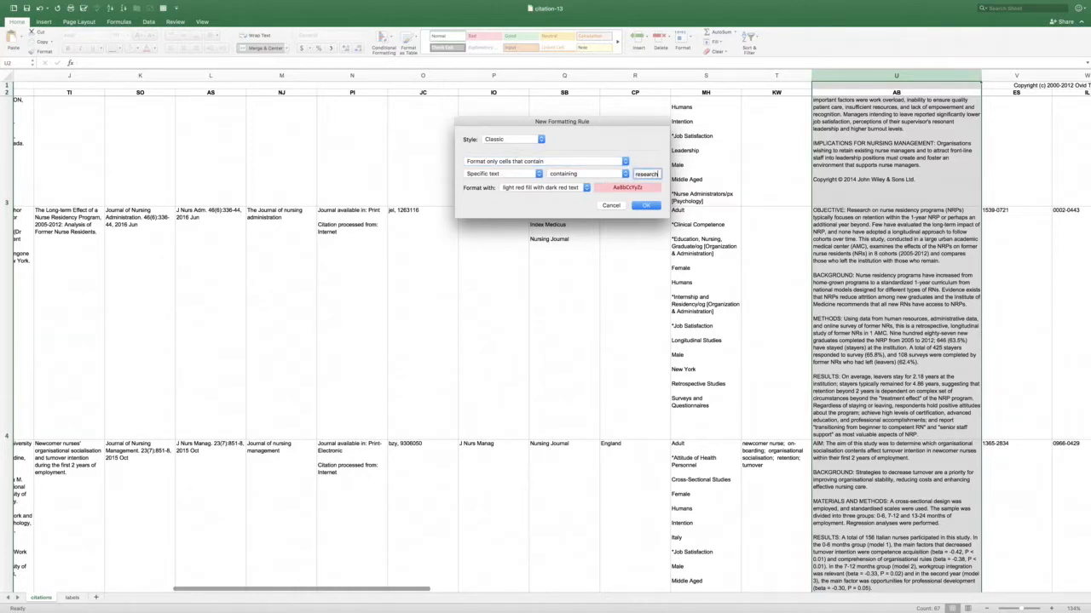
left_click(656, 208)
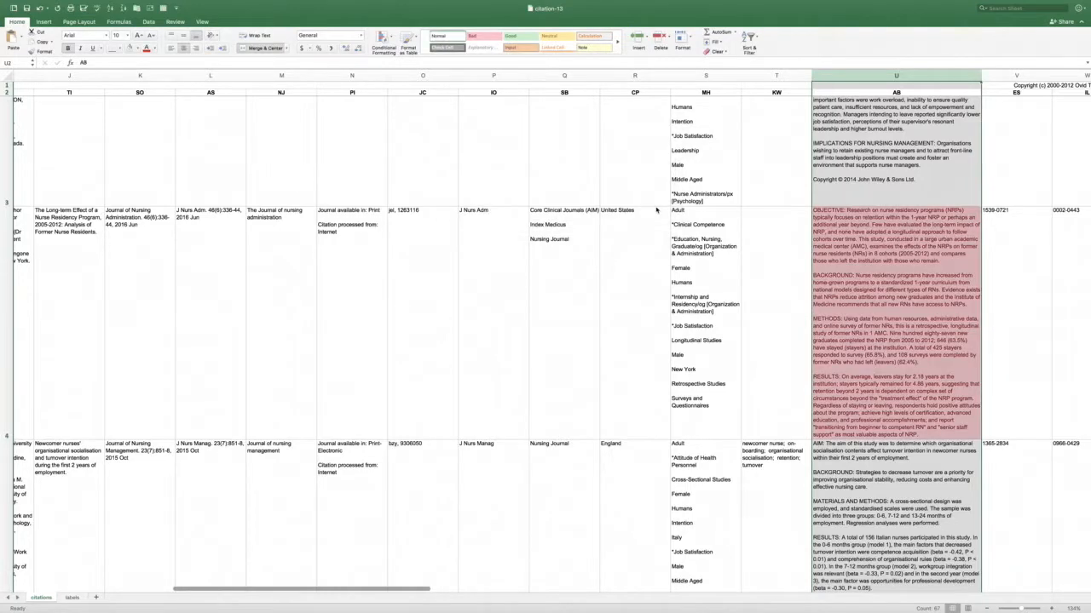
Step: Zoom out the citations sheet and look through all the citation rows for highlighted abstracts
scroll(158, 187, "up", 3)
left_click(159, 186)
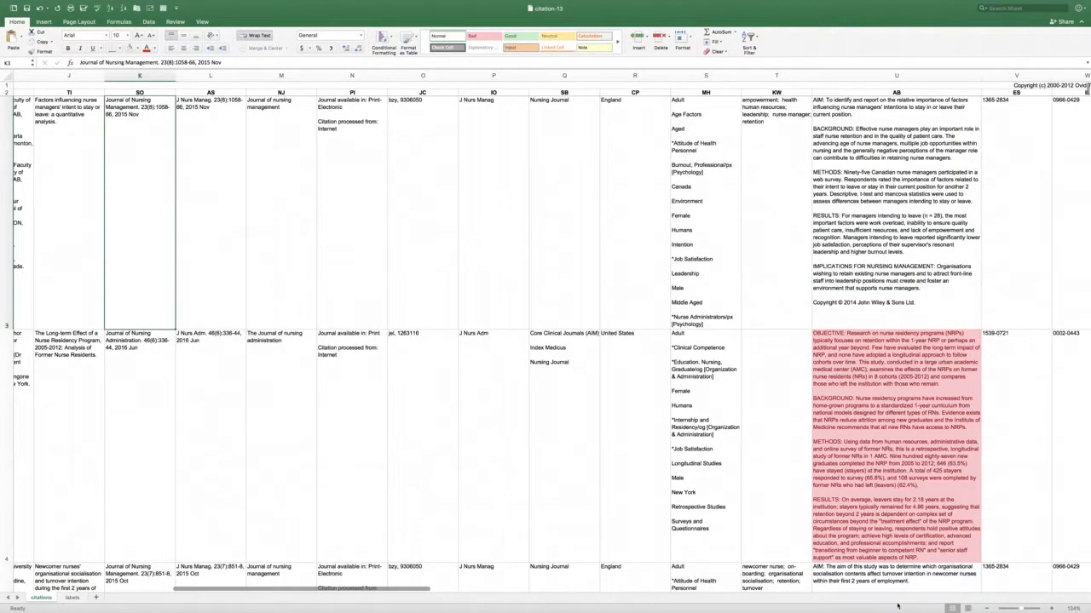
left_click_drag(1021, 609, 1017, 610)
scroll(557, 475, "down", 10)
scroll(557, 476, "down", 10)
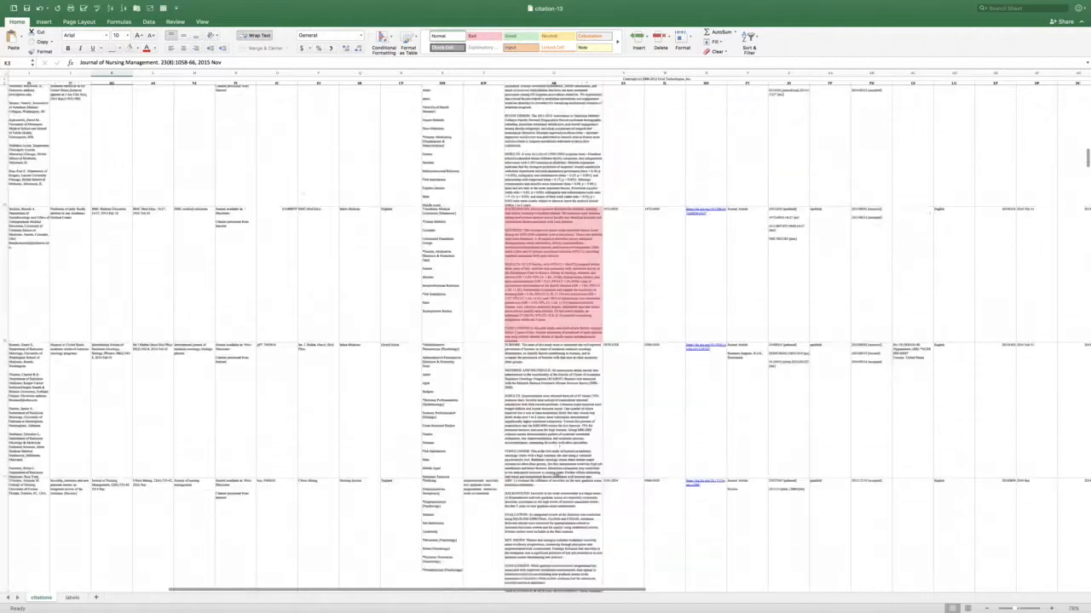
scroll(557, 475, "down", 15)
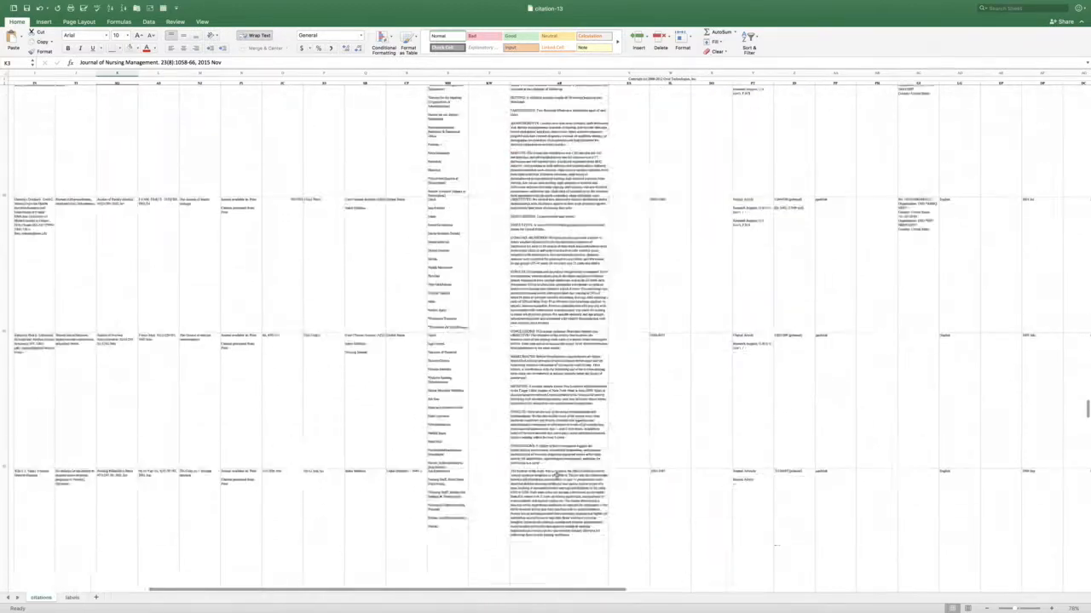
scroll(556, 476, "up", 15)
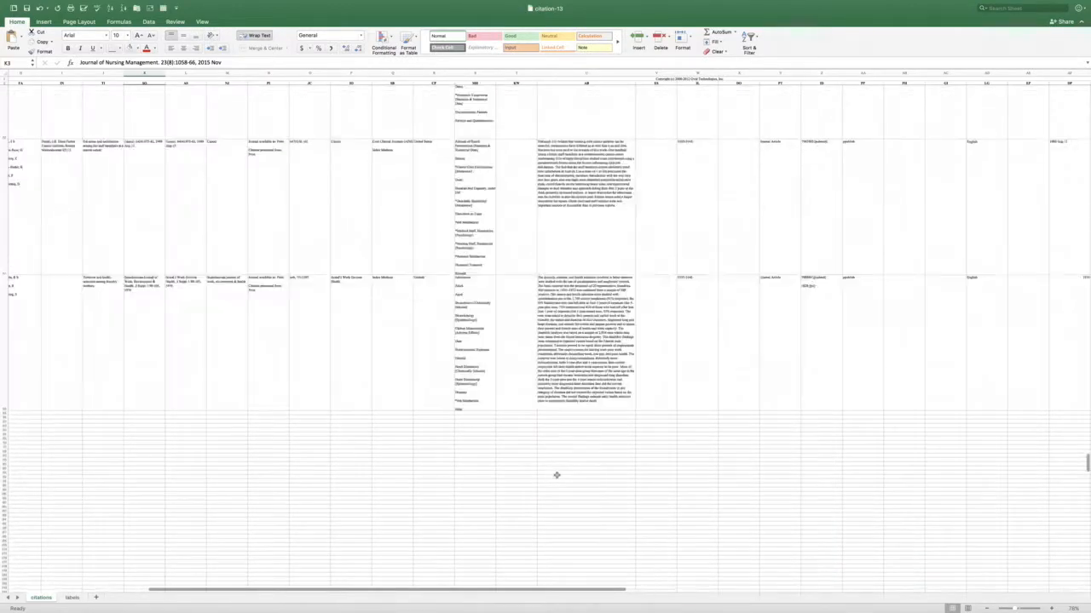
scroll(556, 474, "up", 4)
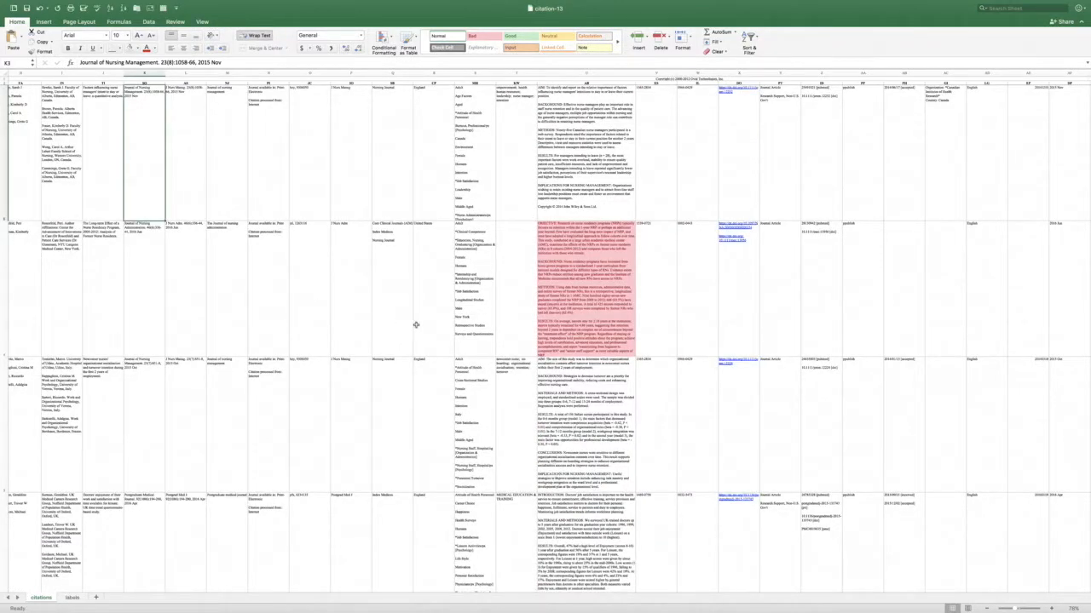
Step: Select the entire citations sheet
scroll(415, 324, "left", 5)
scroll(416, 325, "right", 1)
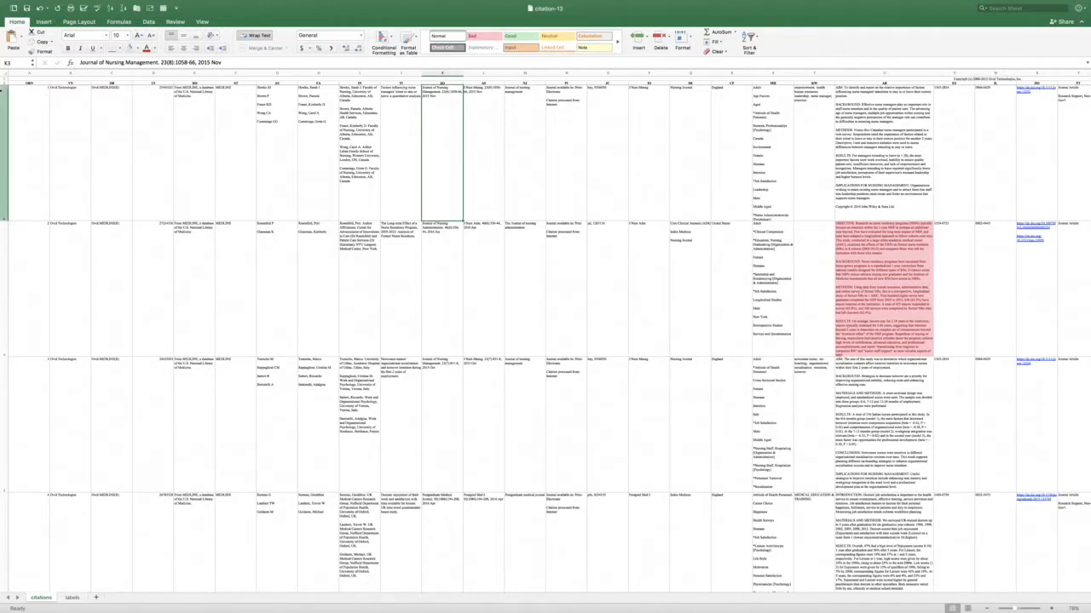
left_click(5, 71)
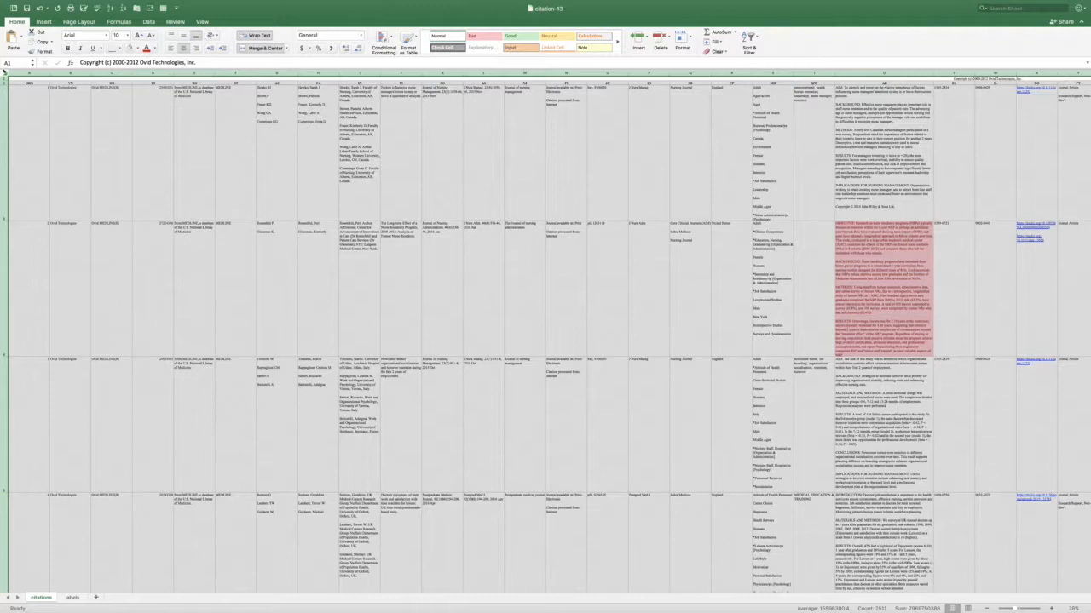